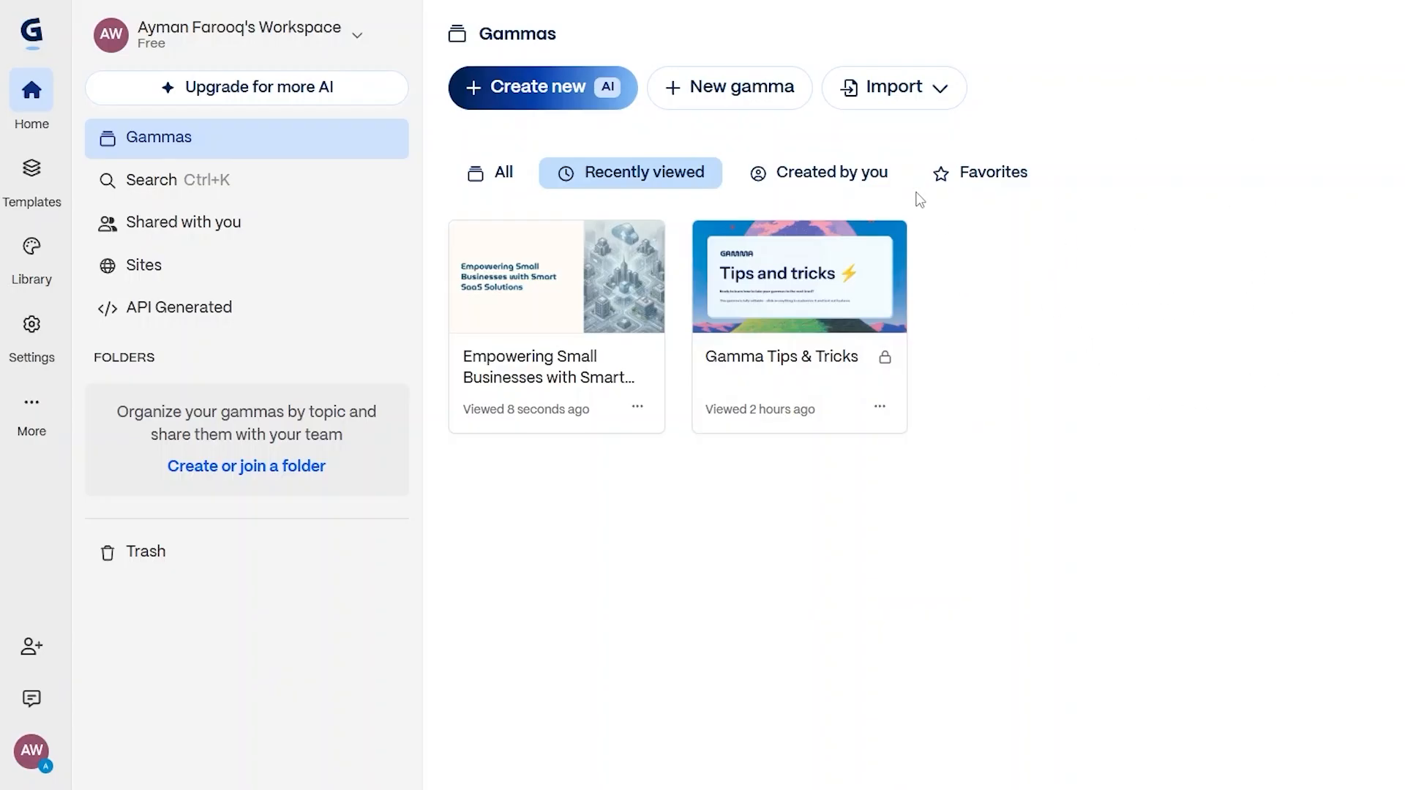
# Open the "Empowering Small Businesses with Smart SaaS Solutions" presentation and look through its cards from beginning to end
pyautogui.click(593, 276)
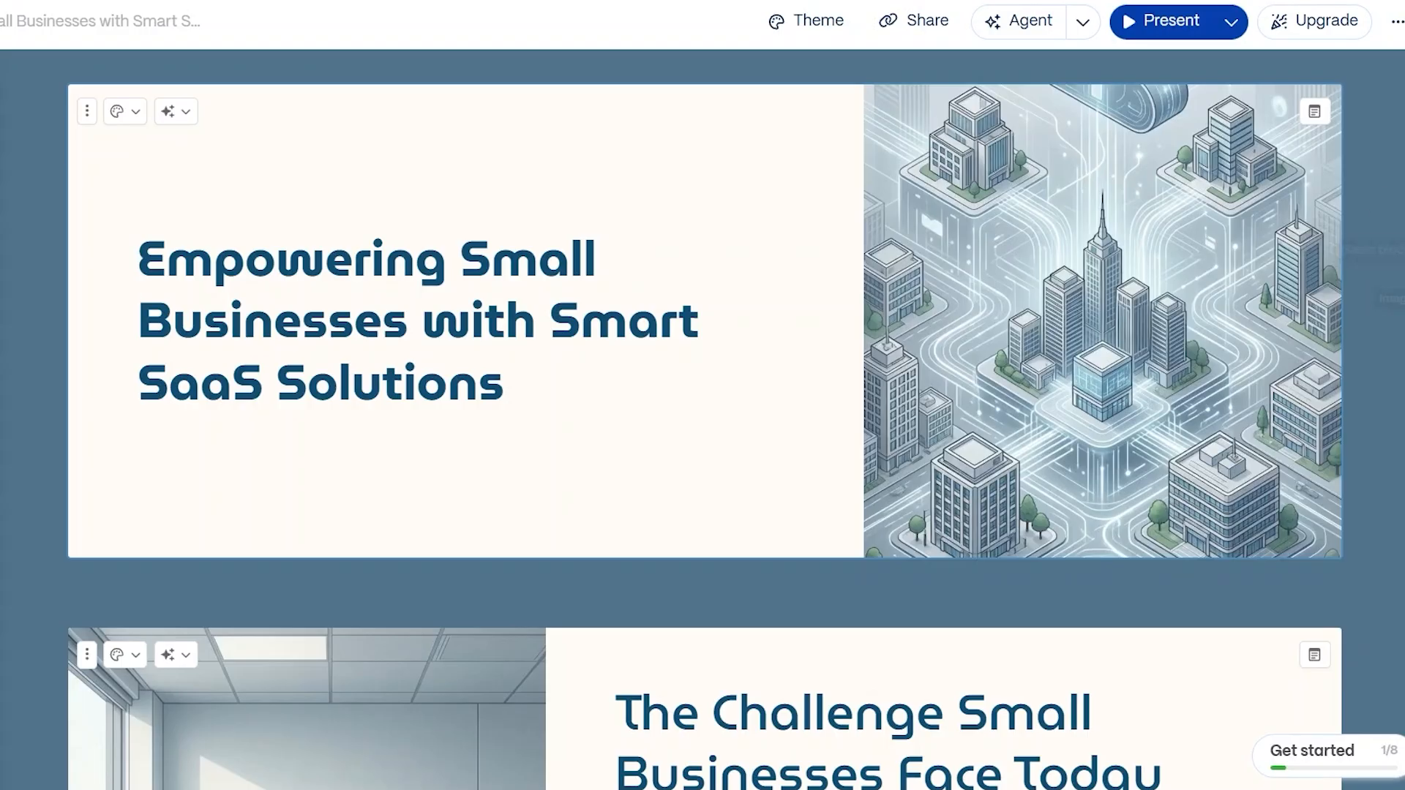
pyautogui.scroll(-10, 705, 420)
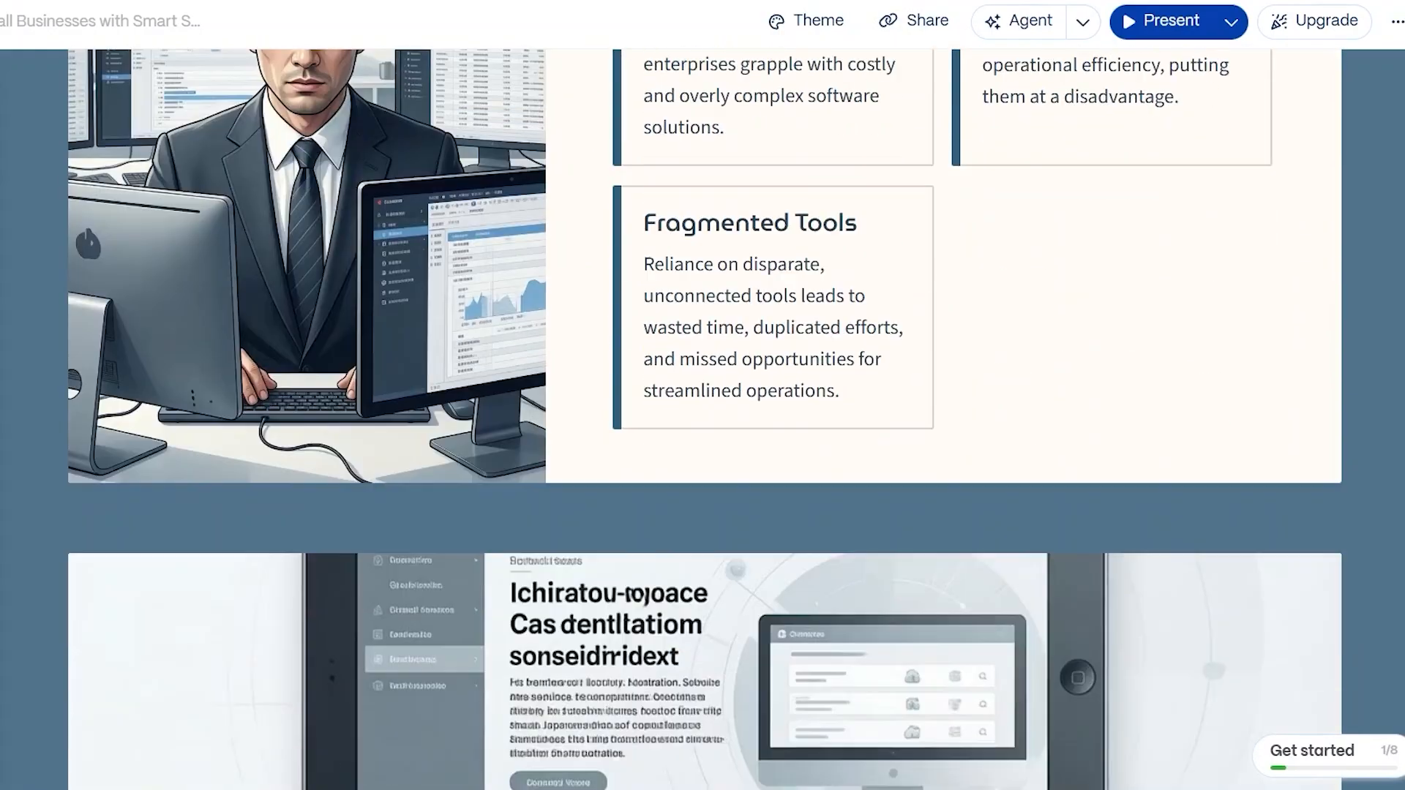
pyautogui.scroll(-15, 705, 419)
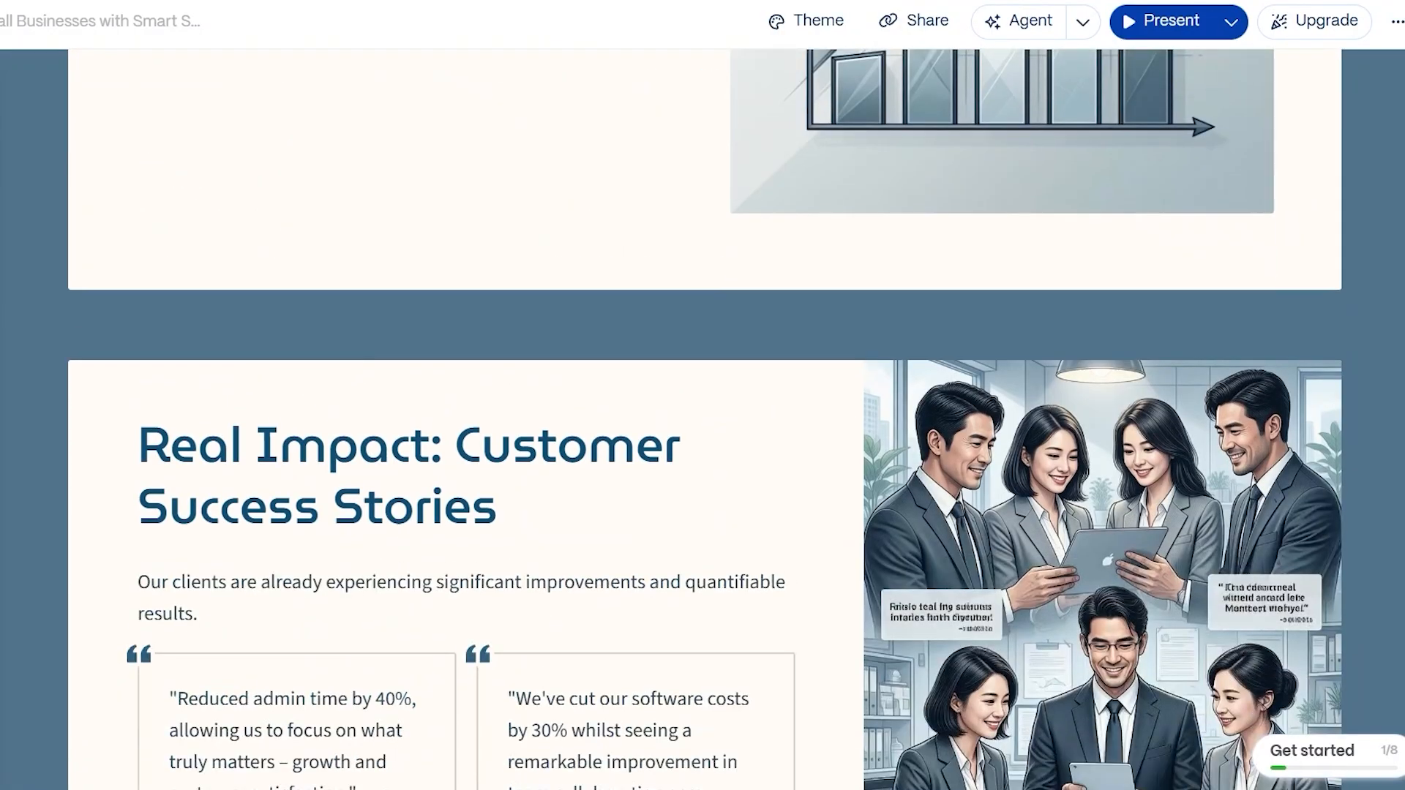
pyautogui.scroll(-4, 705, 419)
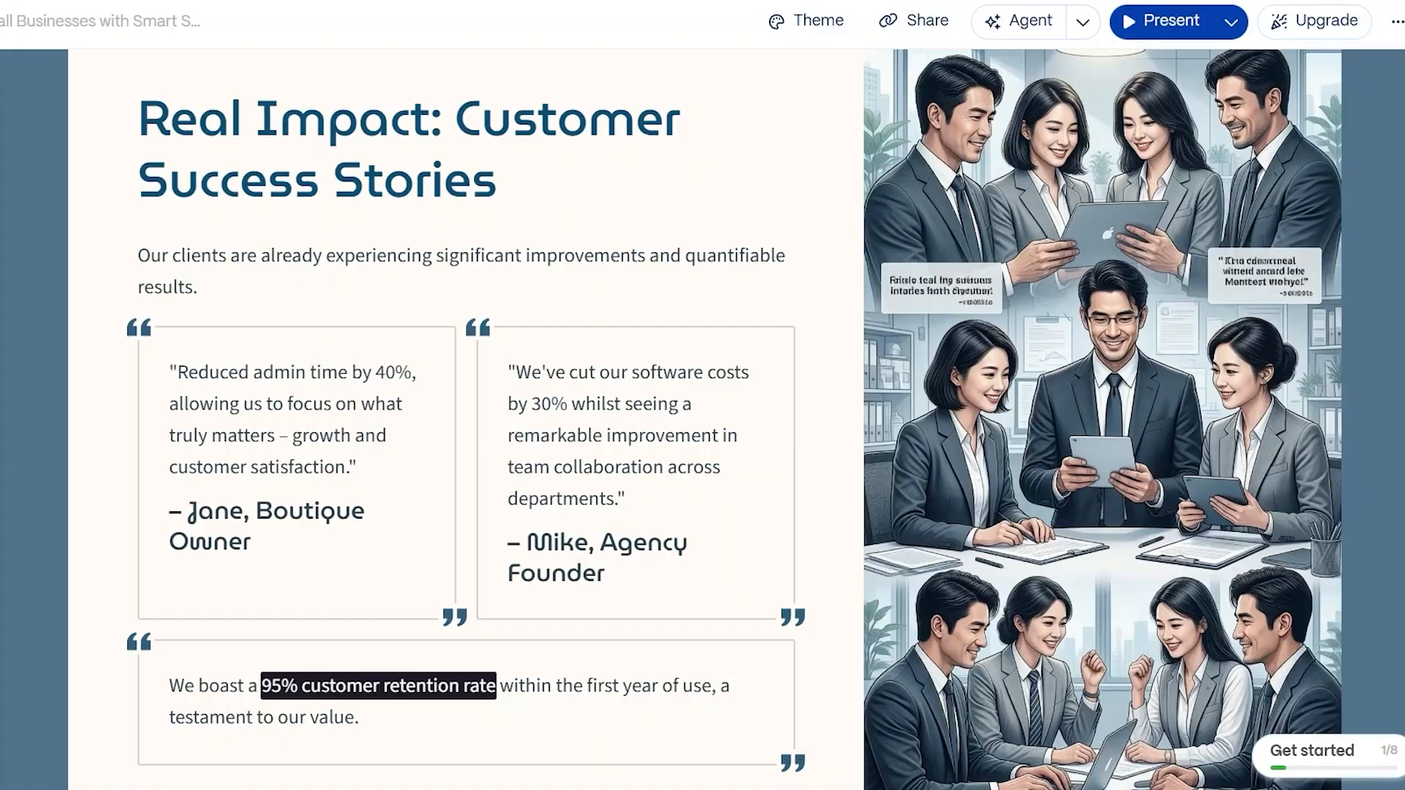
pyautogui.scroll(10, 703, 417)
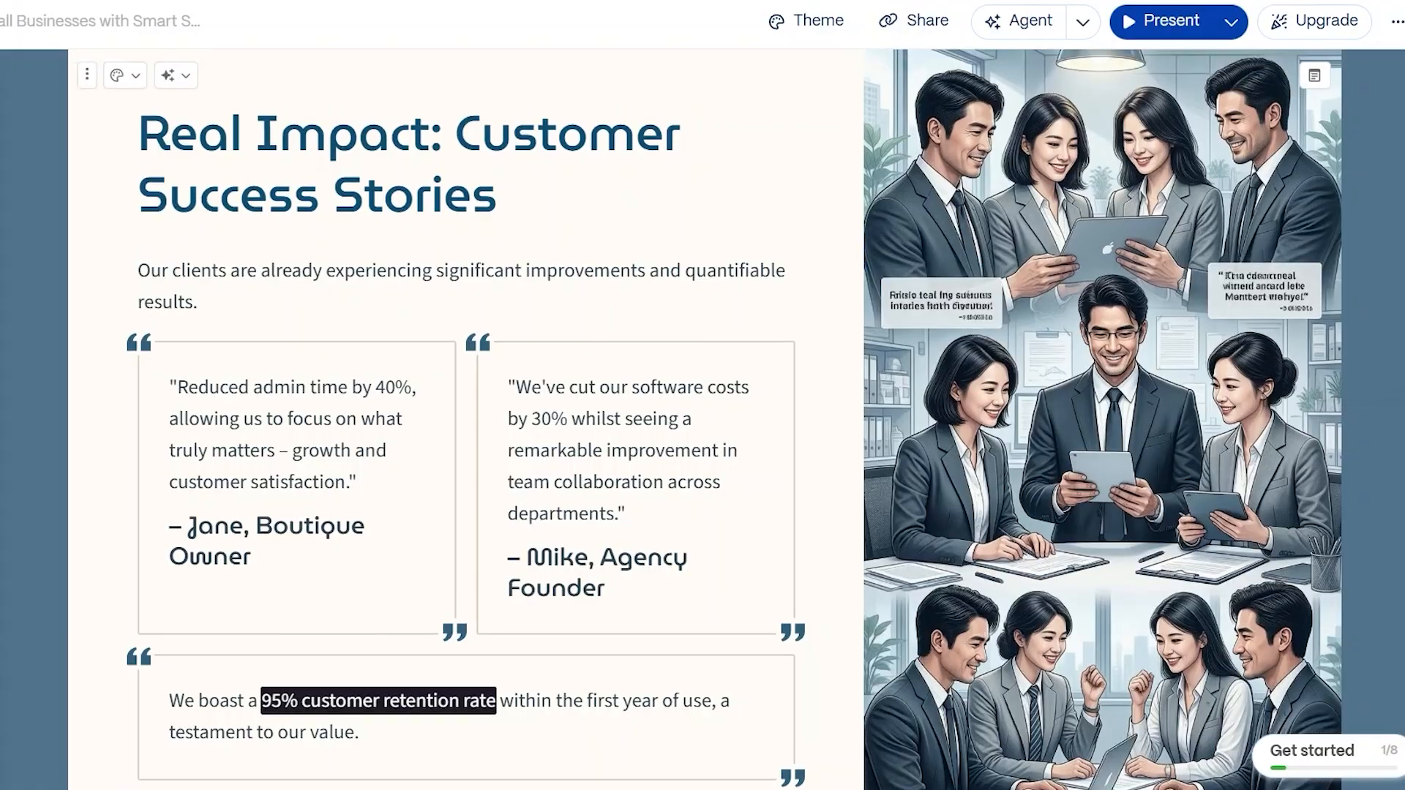
pyautogui.scroll(-3, 702, 418)
pyautogui.scroll(-15, 702, 417)
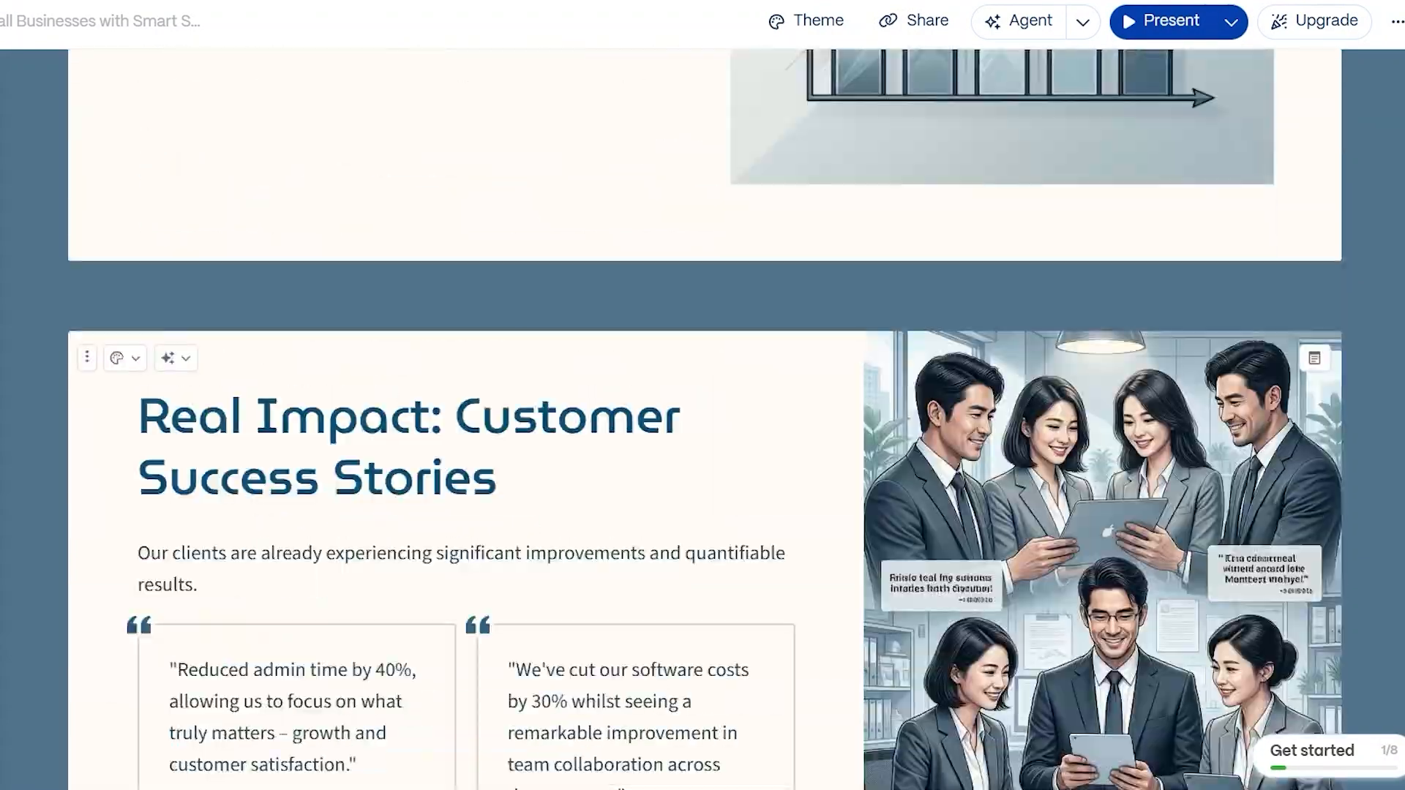
pyautogui.scroll(-12, 702, 418)
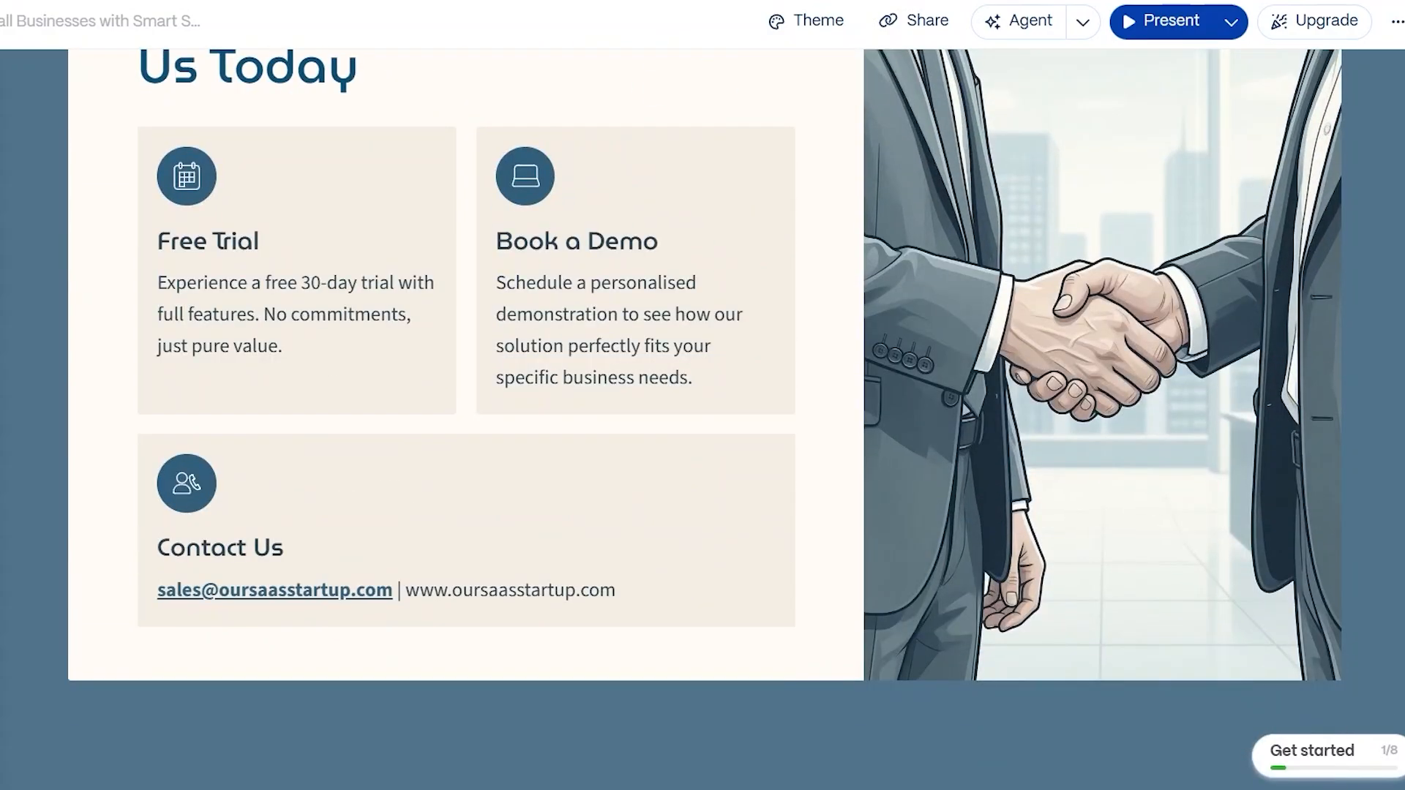
pyautogui.scroll(20, 130, 430)
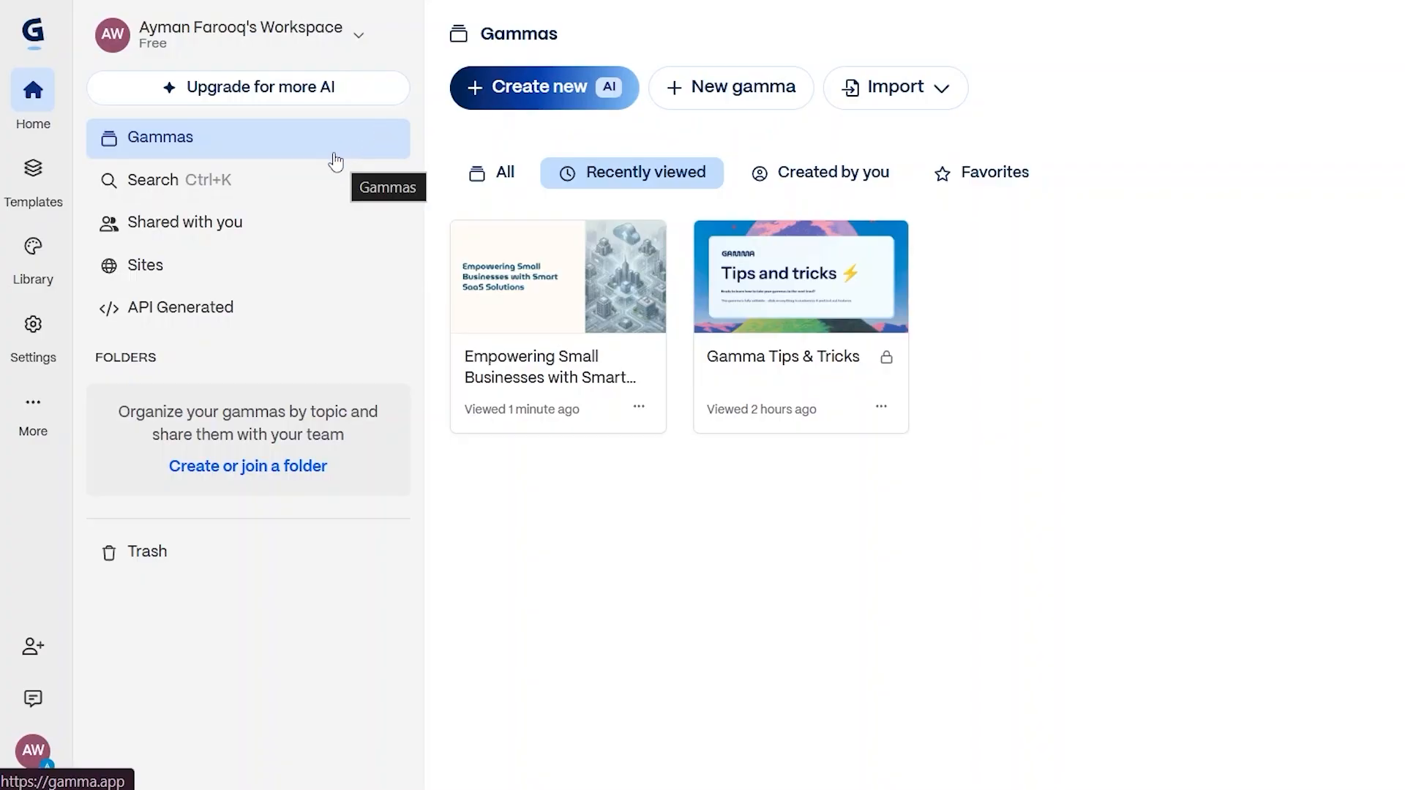
# Start a new AI-generated presentation from a prompt, with 8 cards and the Classic card design mode
pyautogui.click(554, 88)
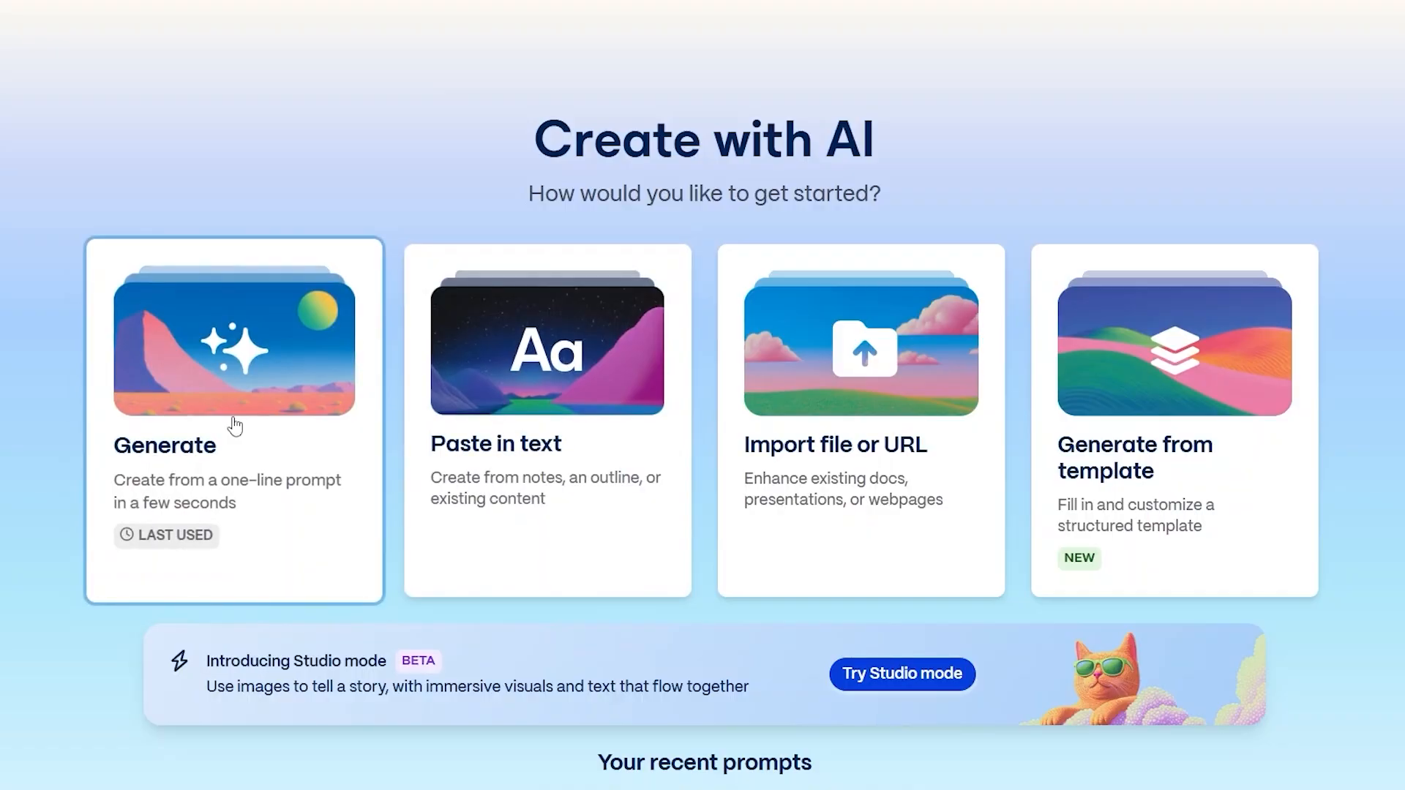
pyautogui.click(234, 425)
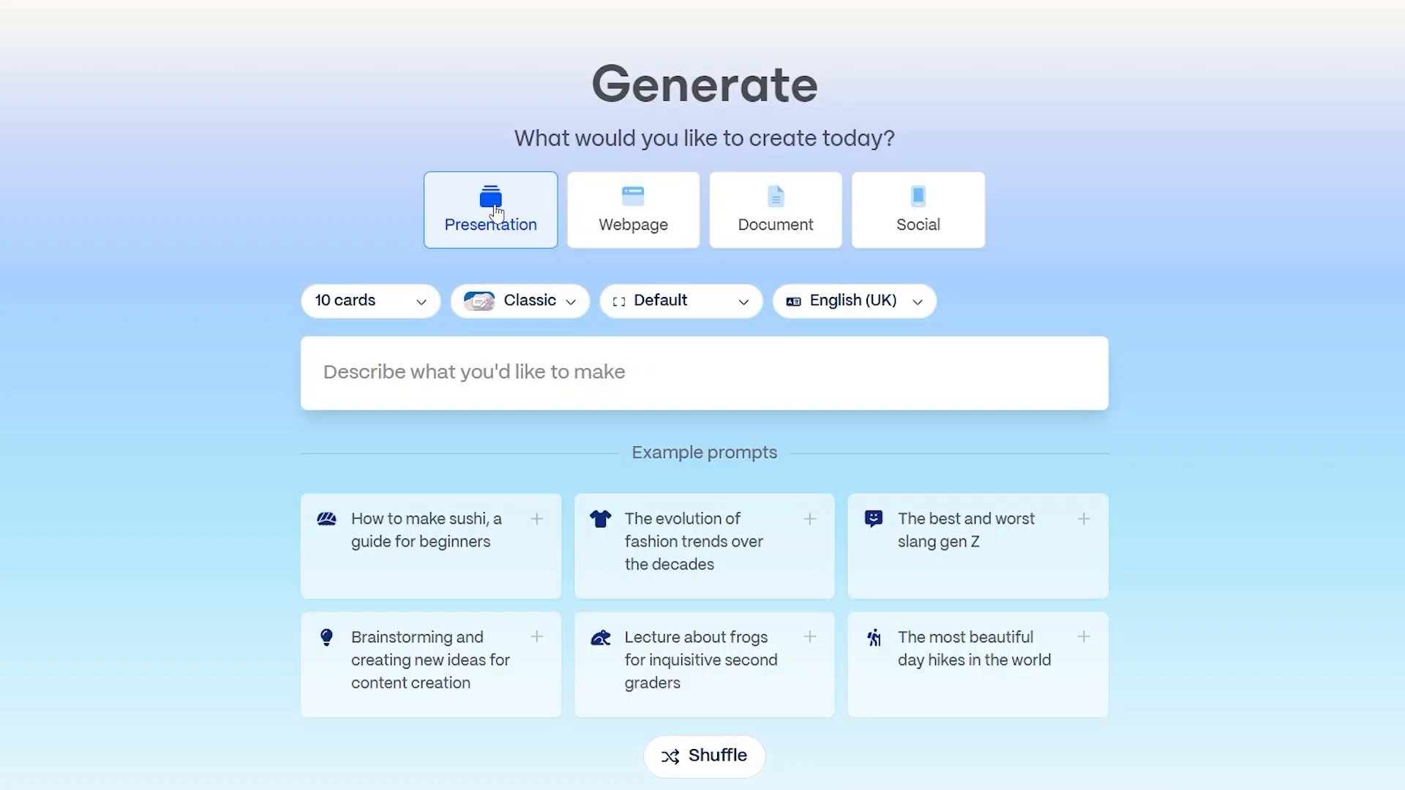
pyautogui.click(380, 301)
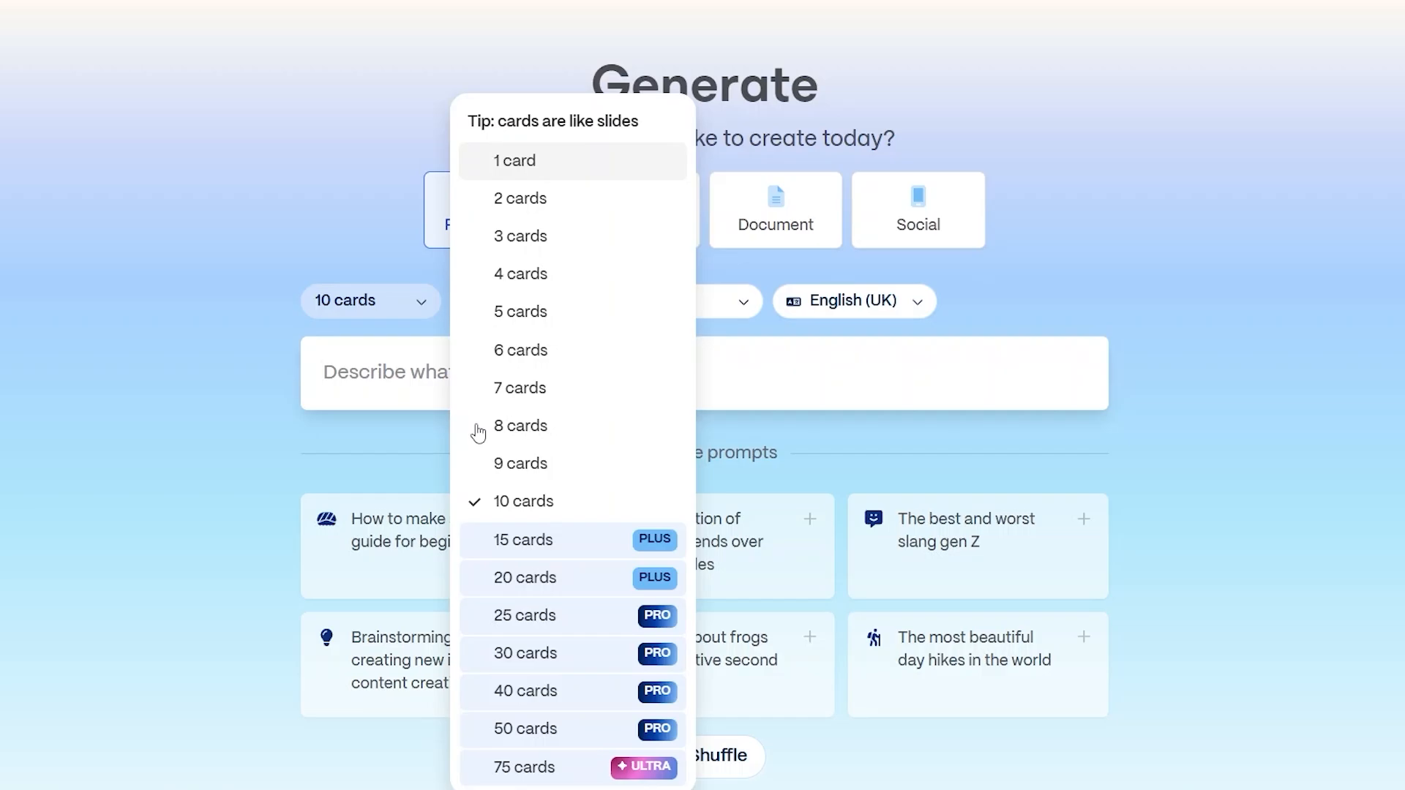
pyautogui.click(519, 427)
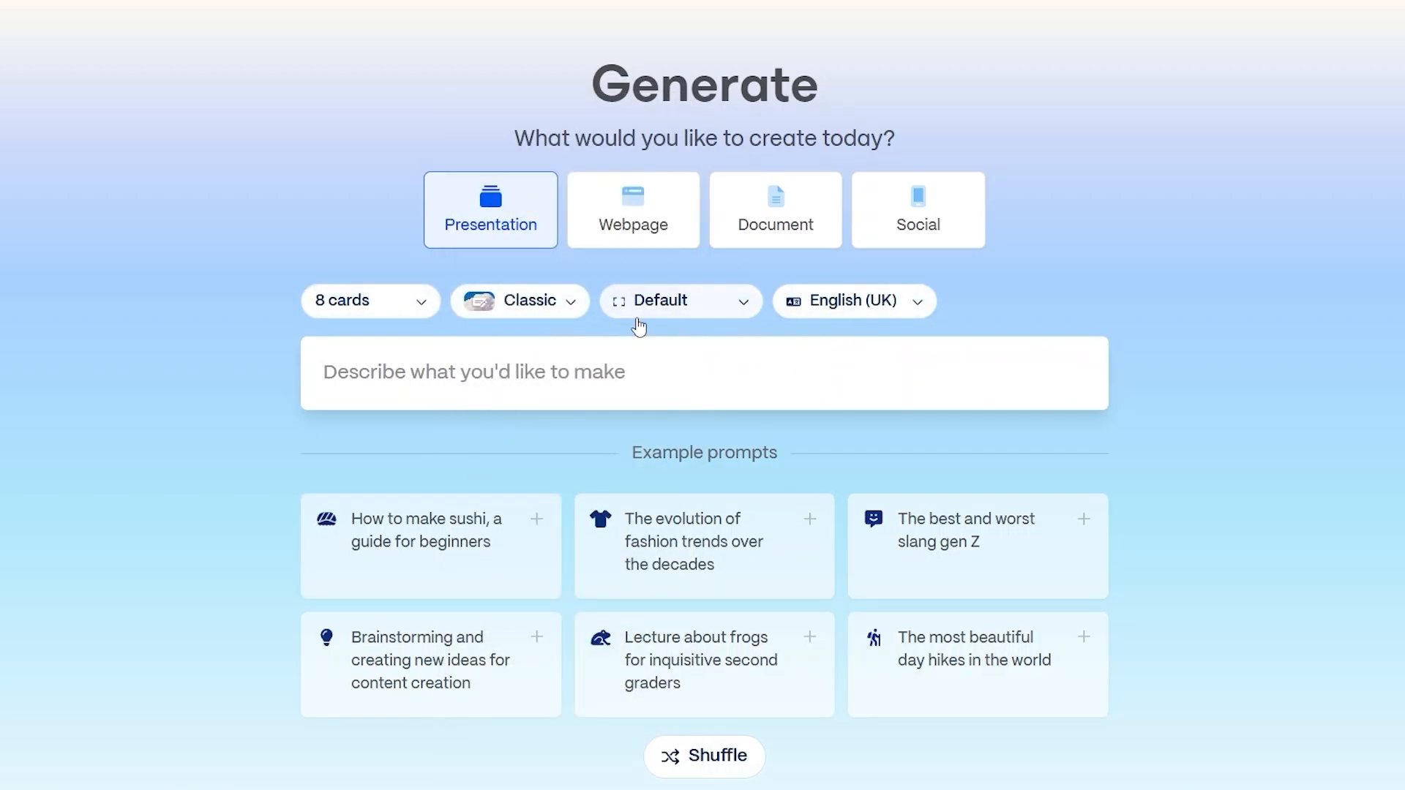
pyautogui.click(495, 308)
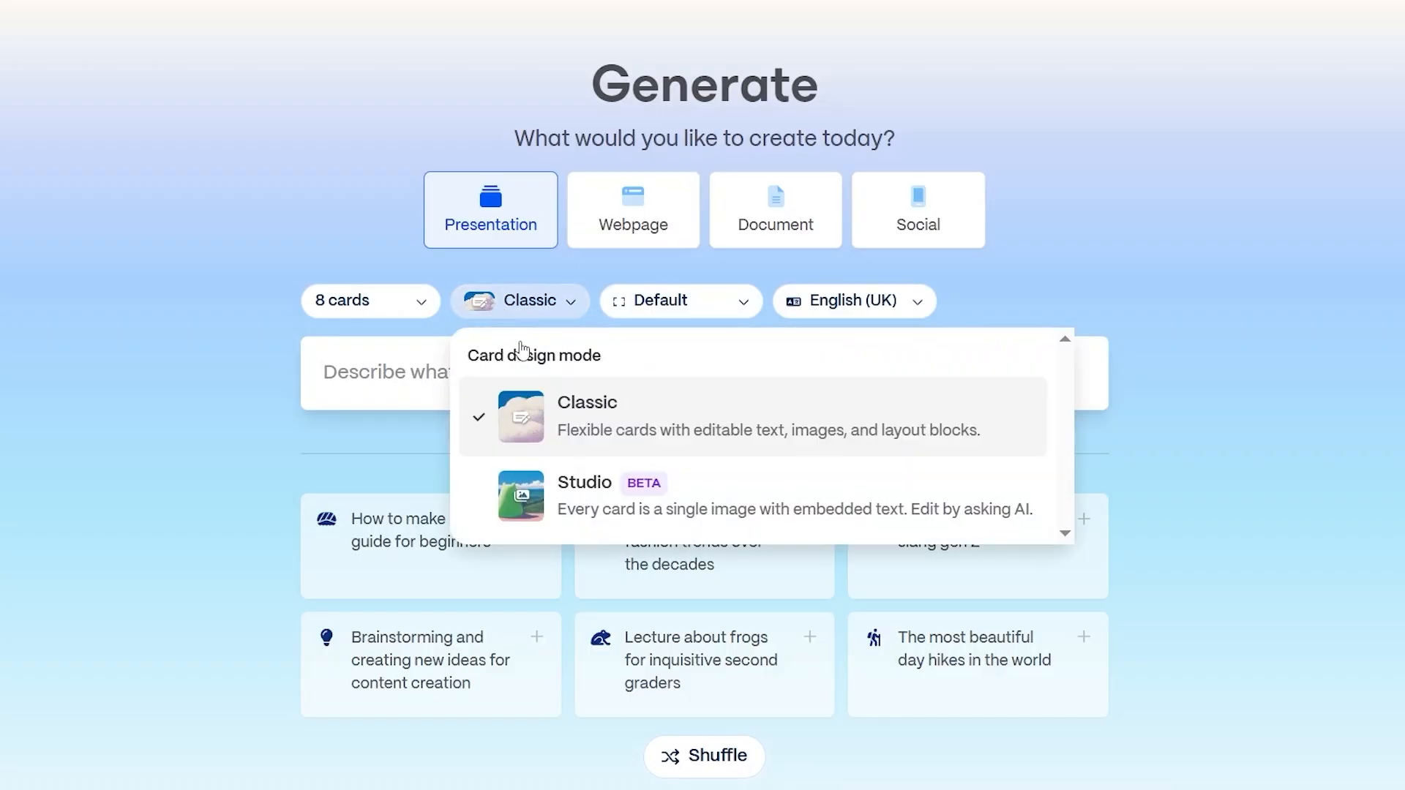
pyautogui.click(597, 439)
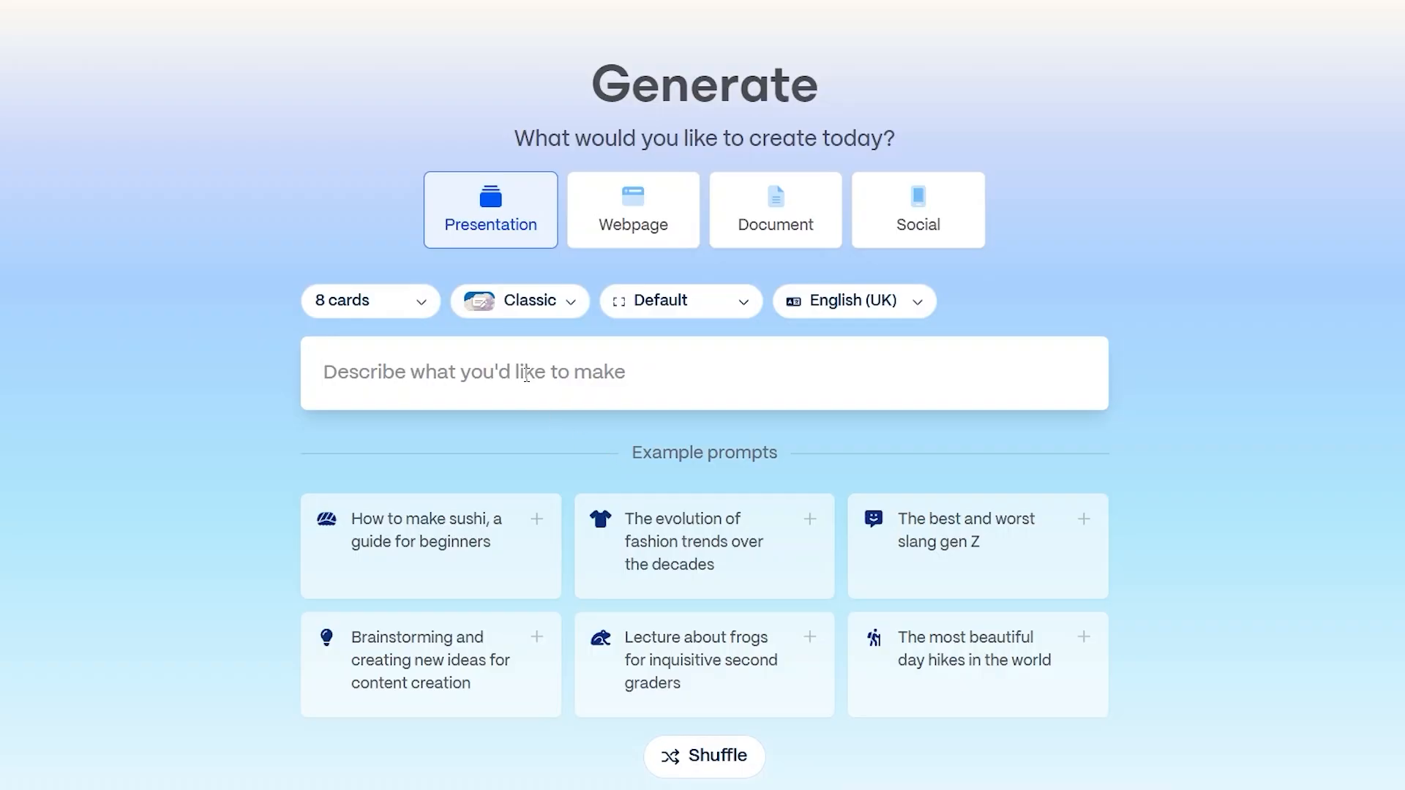
# Generate an outline from the prompt "client pitch for a new social media campaign for a small business"
pyautogui.click(527, 375)
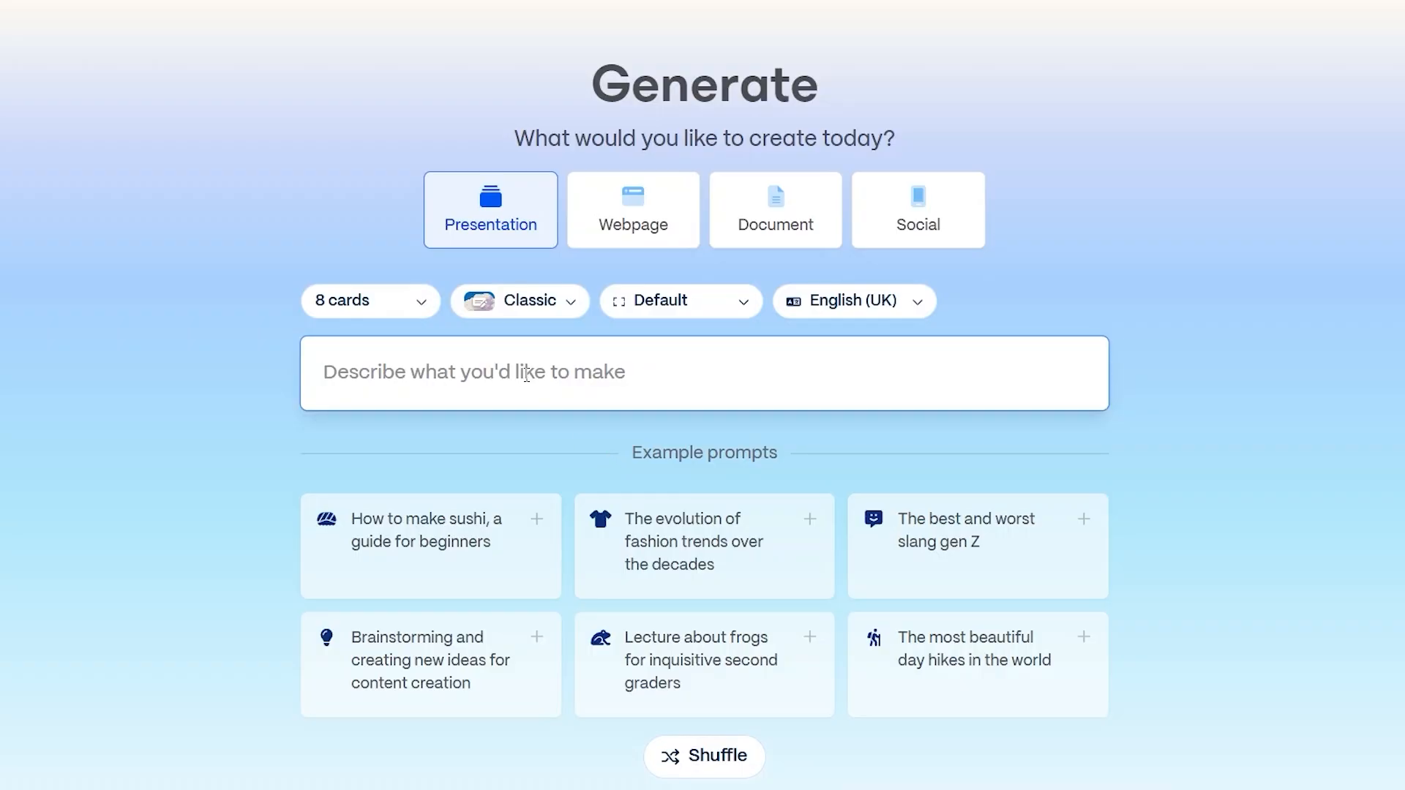
pyautogui.write('client pitch for a new social media campaign for a small business')
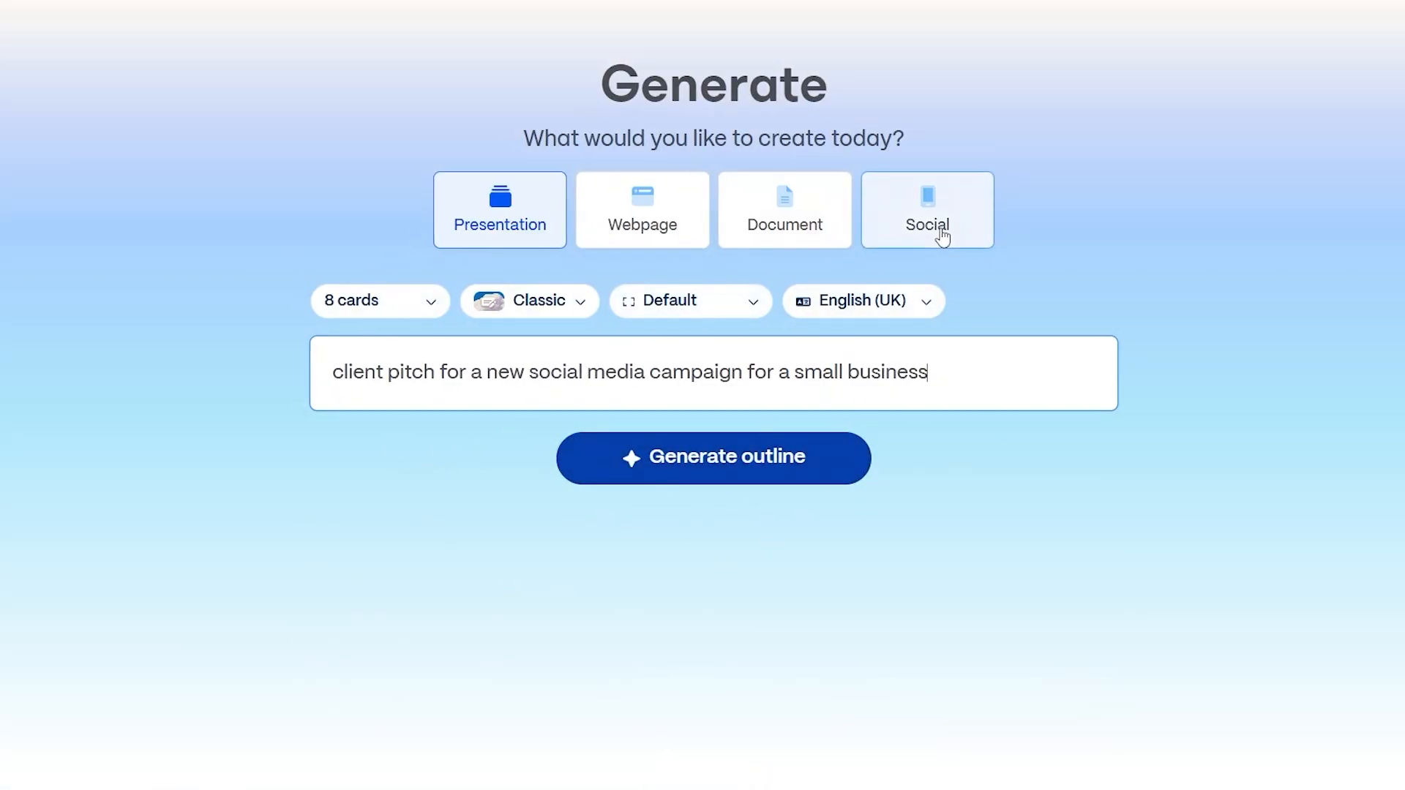
pyautogui.click(770, 481)
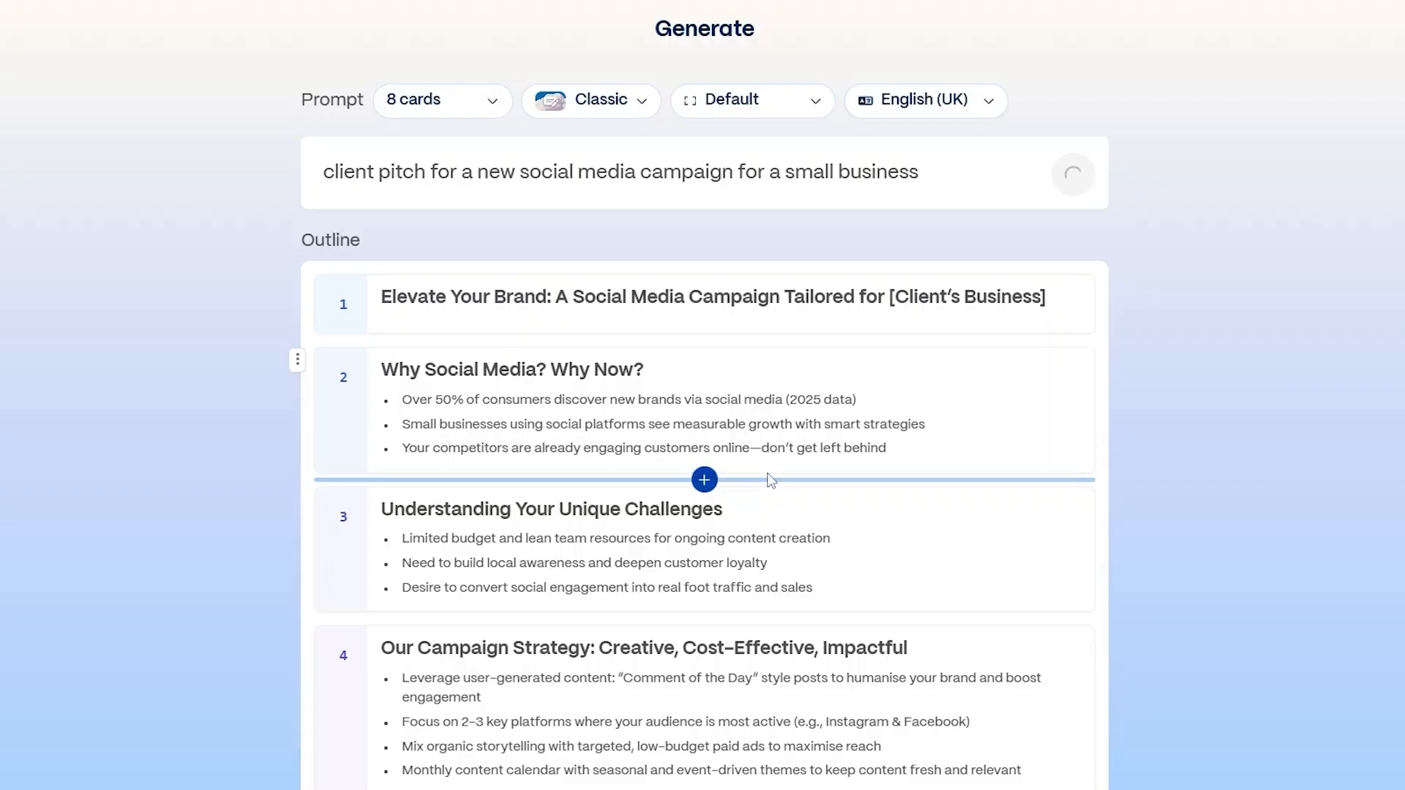
# Review the outline and customization options, and generate the full presentation from them
pyautogui.scroll(-4, 771, 481)
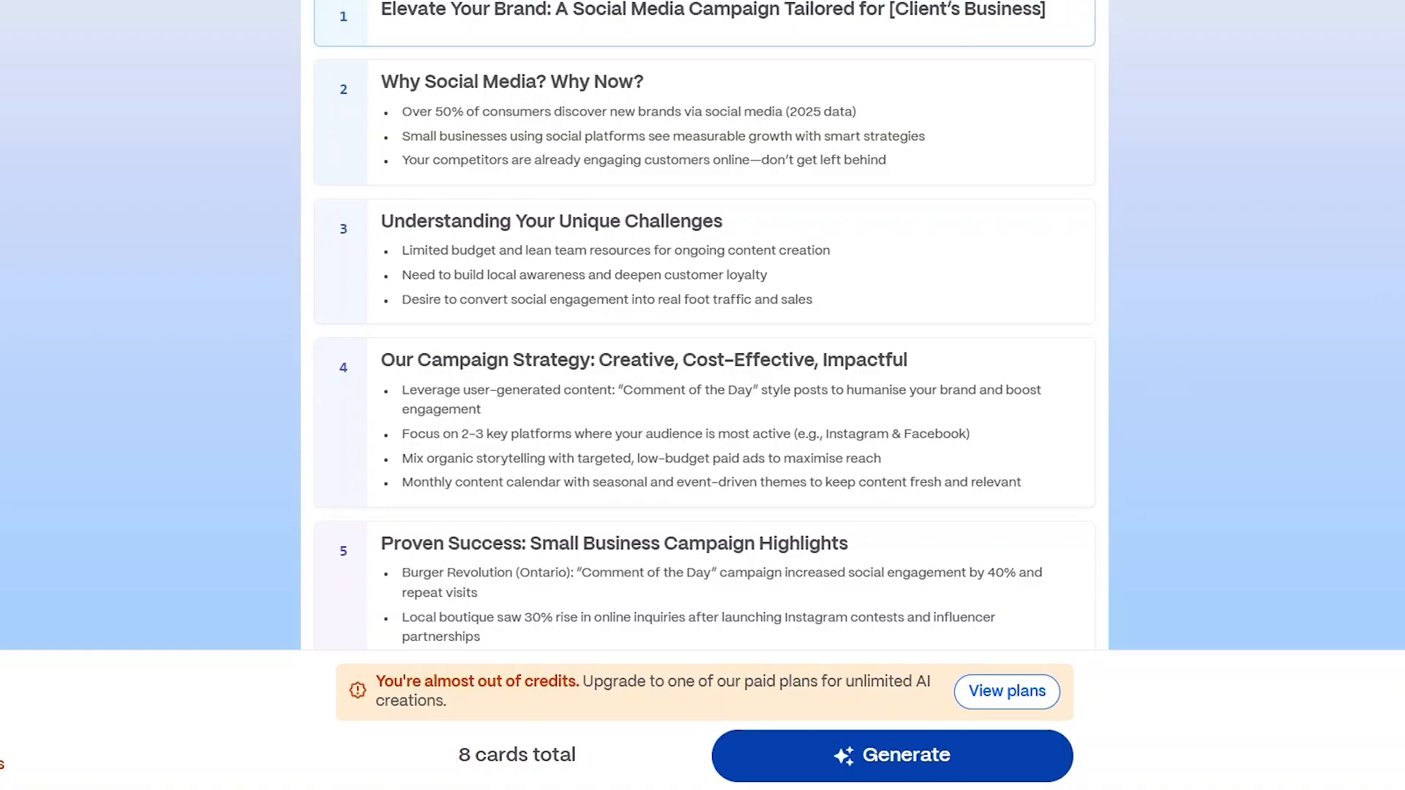
pyautogui.scroll(-13, 704, 329)
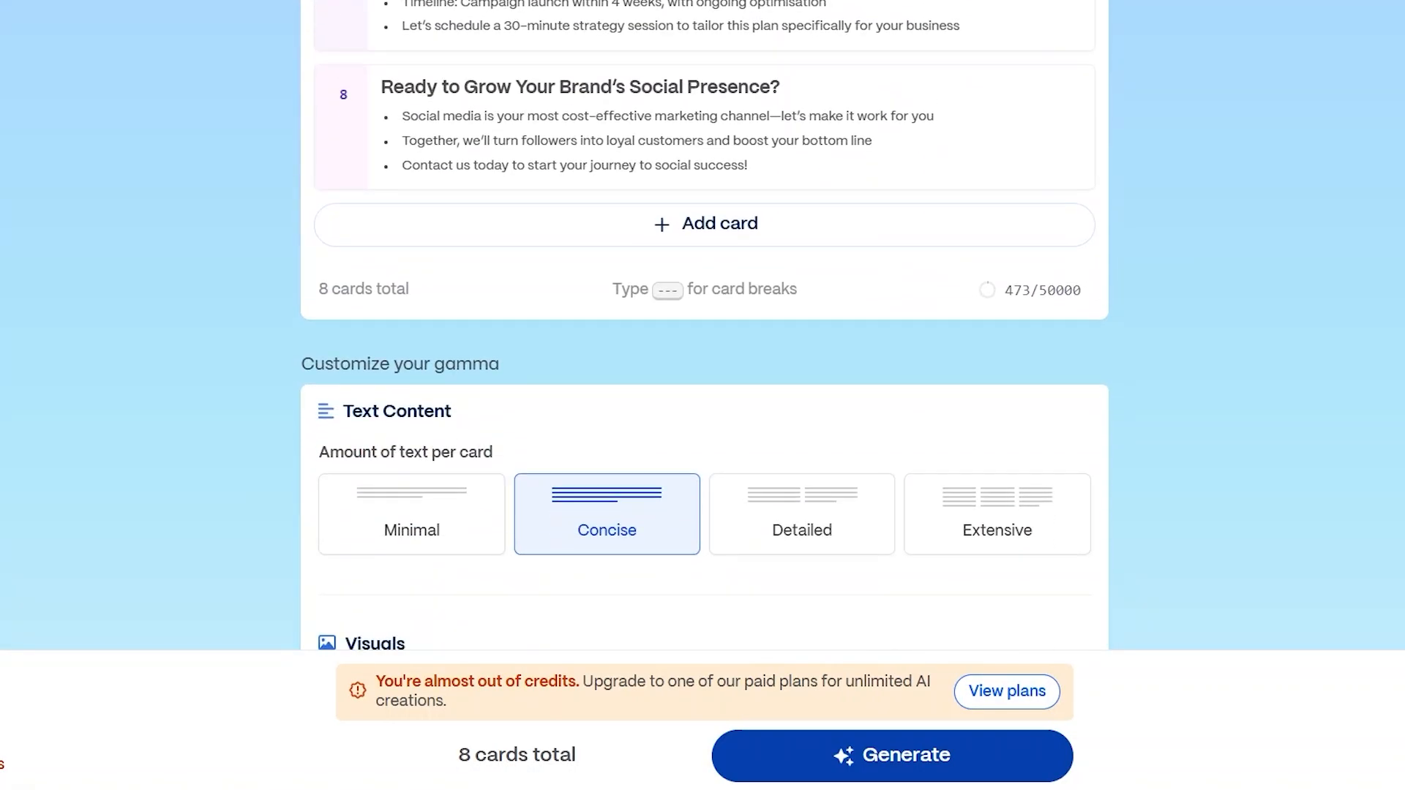
pyautogui.scroll(2, 705, 325)
pyautogui.scroll(14, 705, 330)
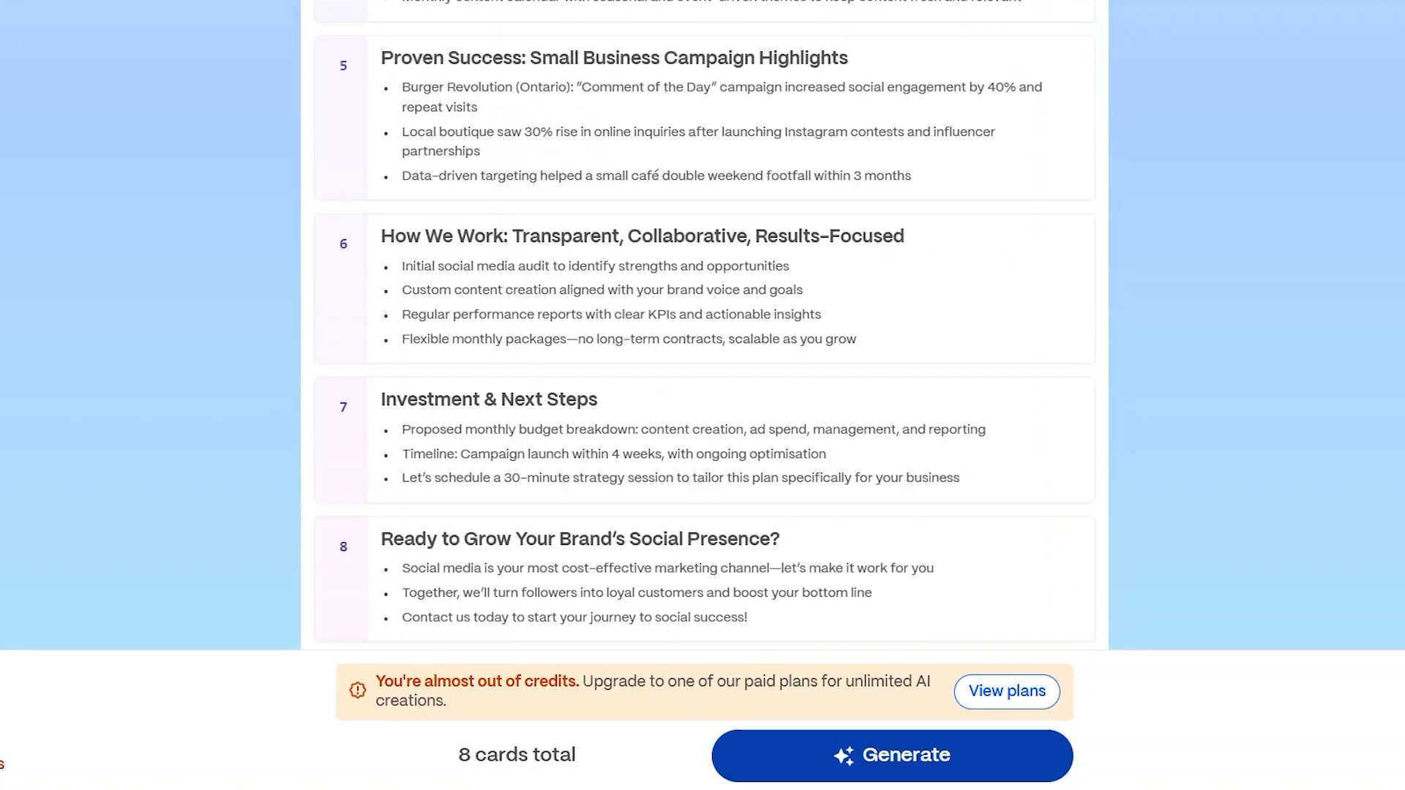
pyautogui.scroll(-9, 702, 329)
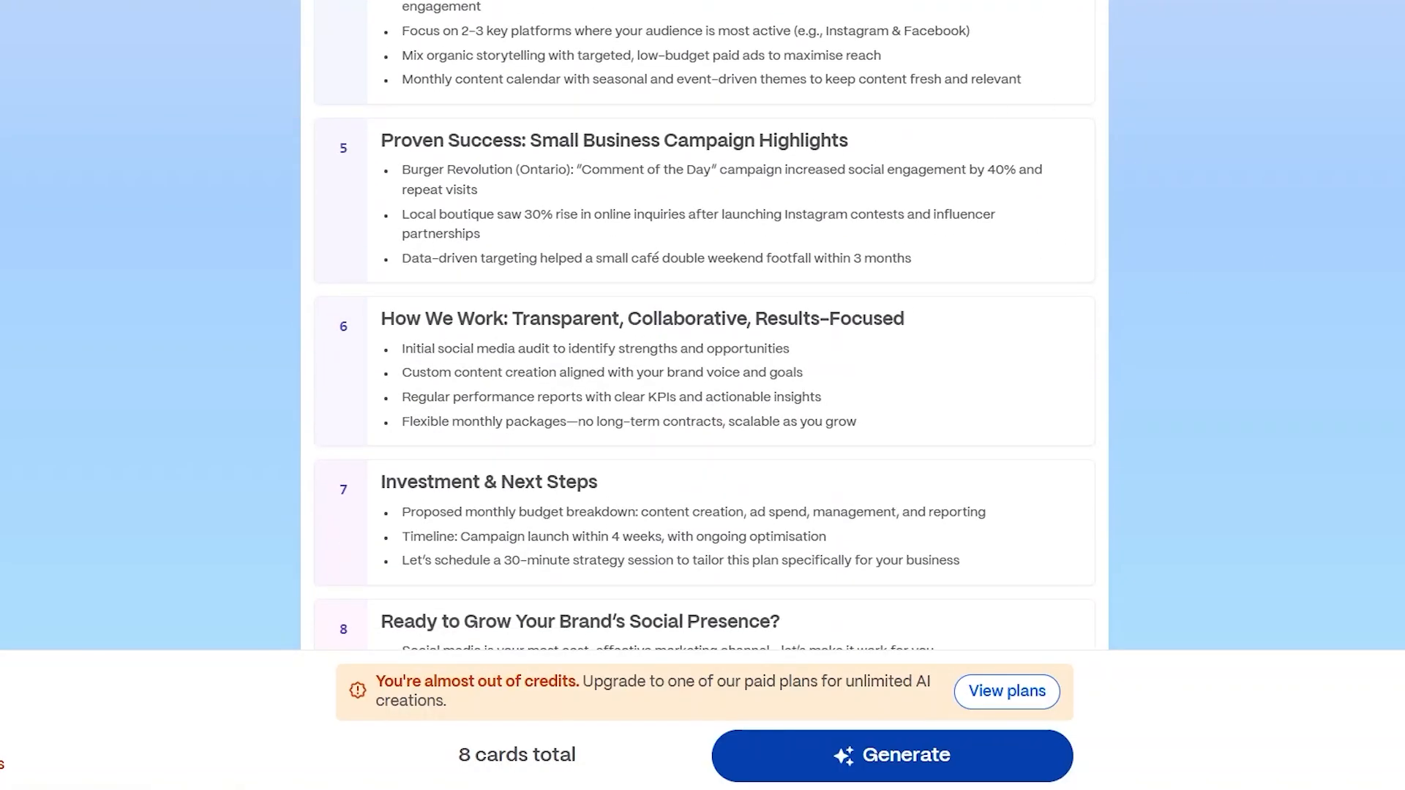
pyautogui.scroll(-9, 702, 330)
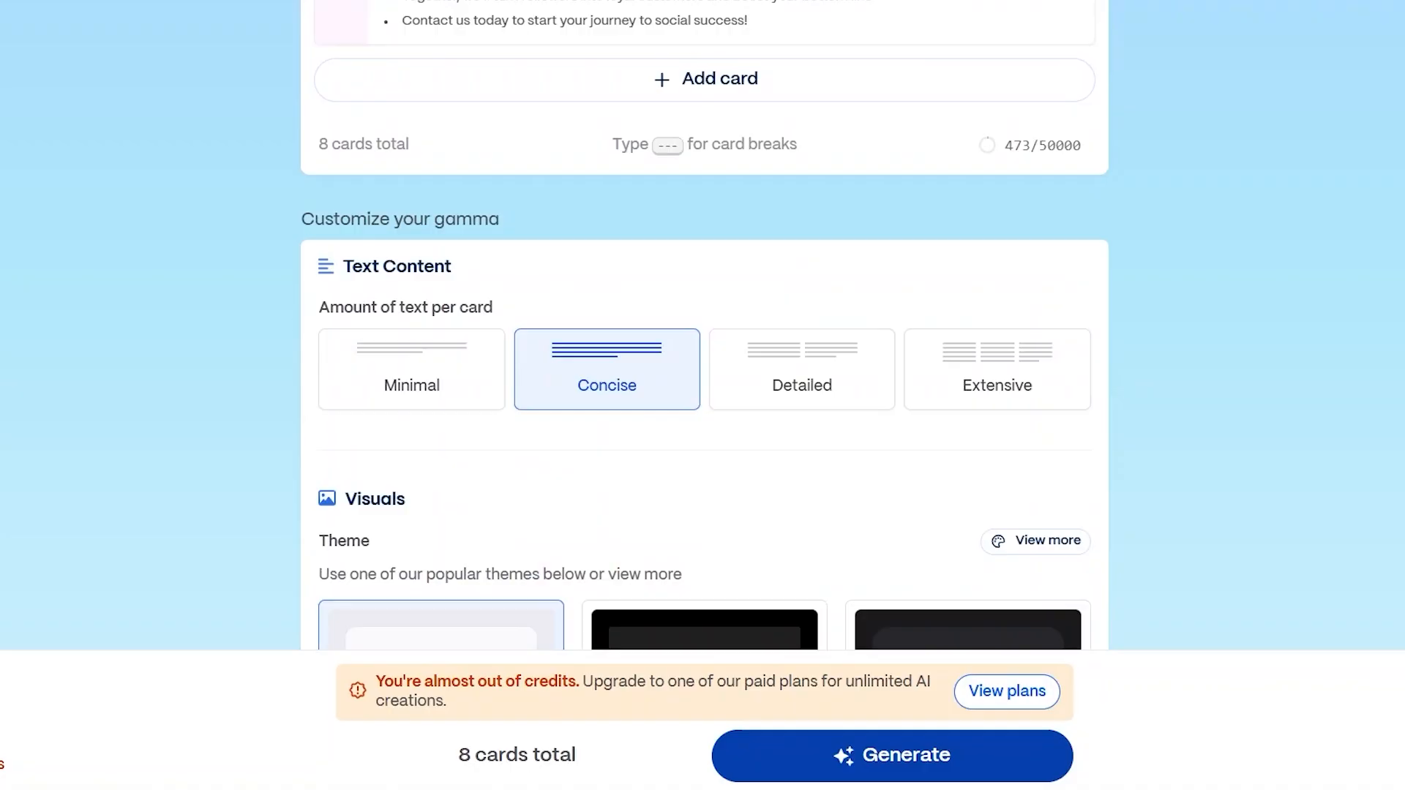
pyautogui.click(943, 768)
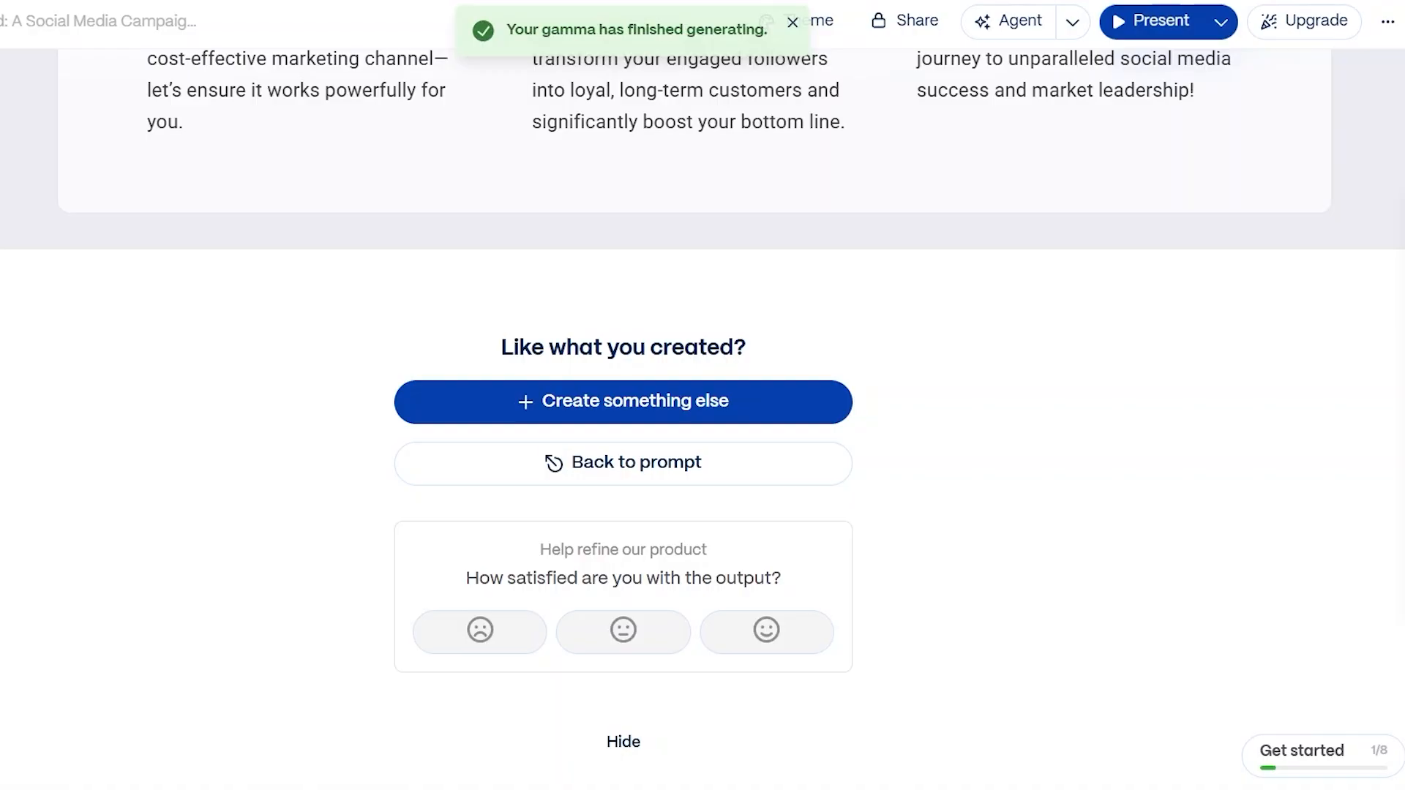
# Look through all cards of the generated social media campaign presentation, checking their text, layouts and images
pyautogui.scroll(2, 629, 751)
pyautogui.scroll(5, 631, 751)
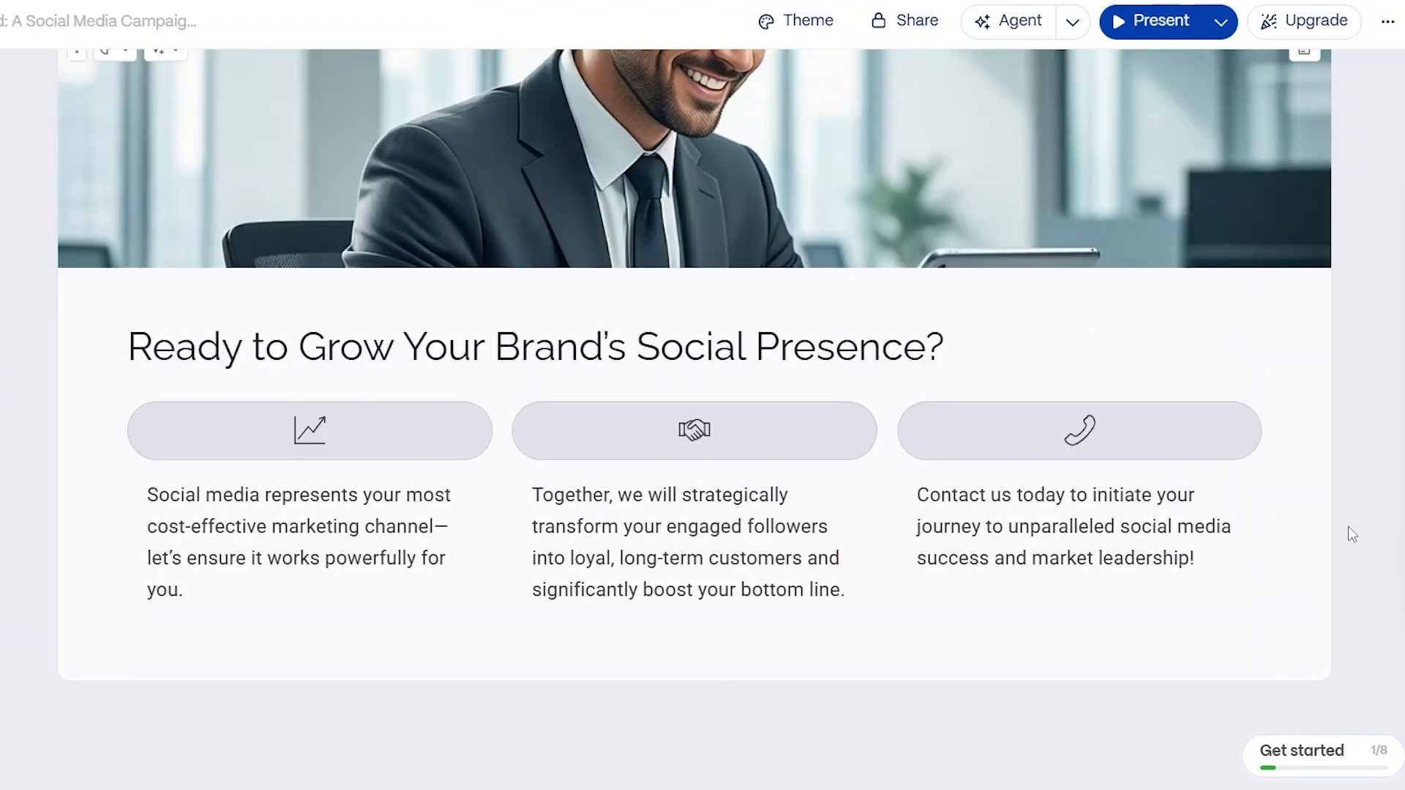
pyautogui.scroll(7, 629, 636)
pyautogui.scroll(10, 721, 565)
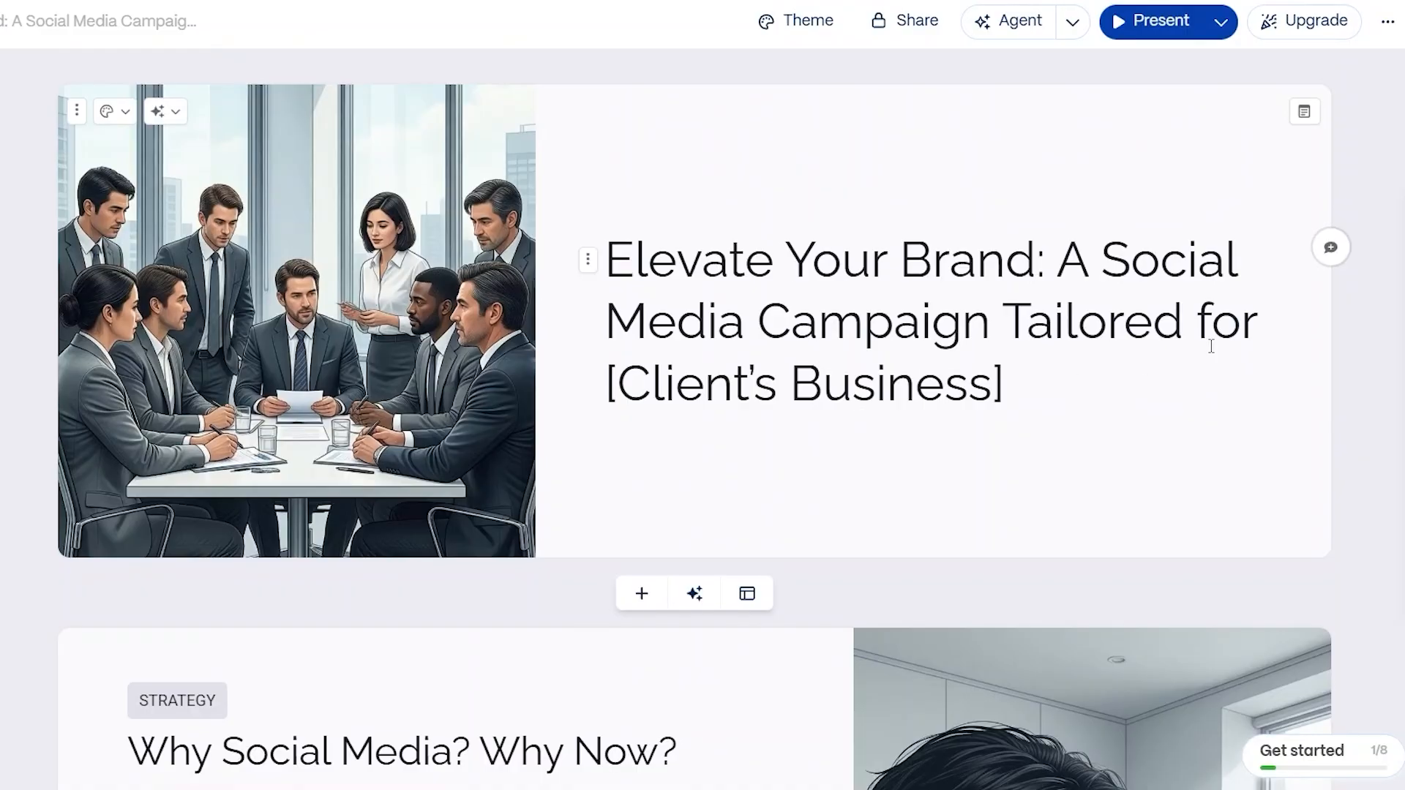
pyautogui.scroll(-15, 695, 417)
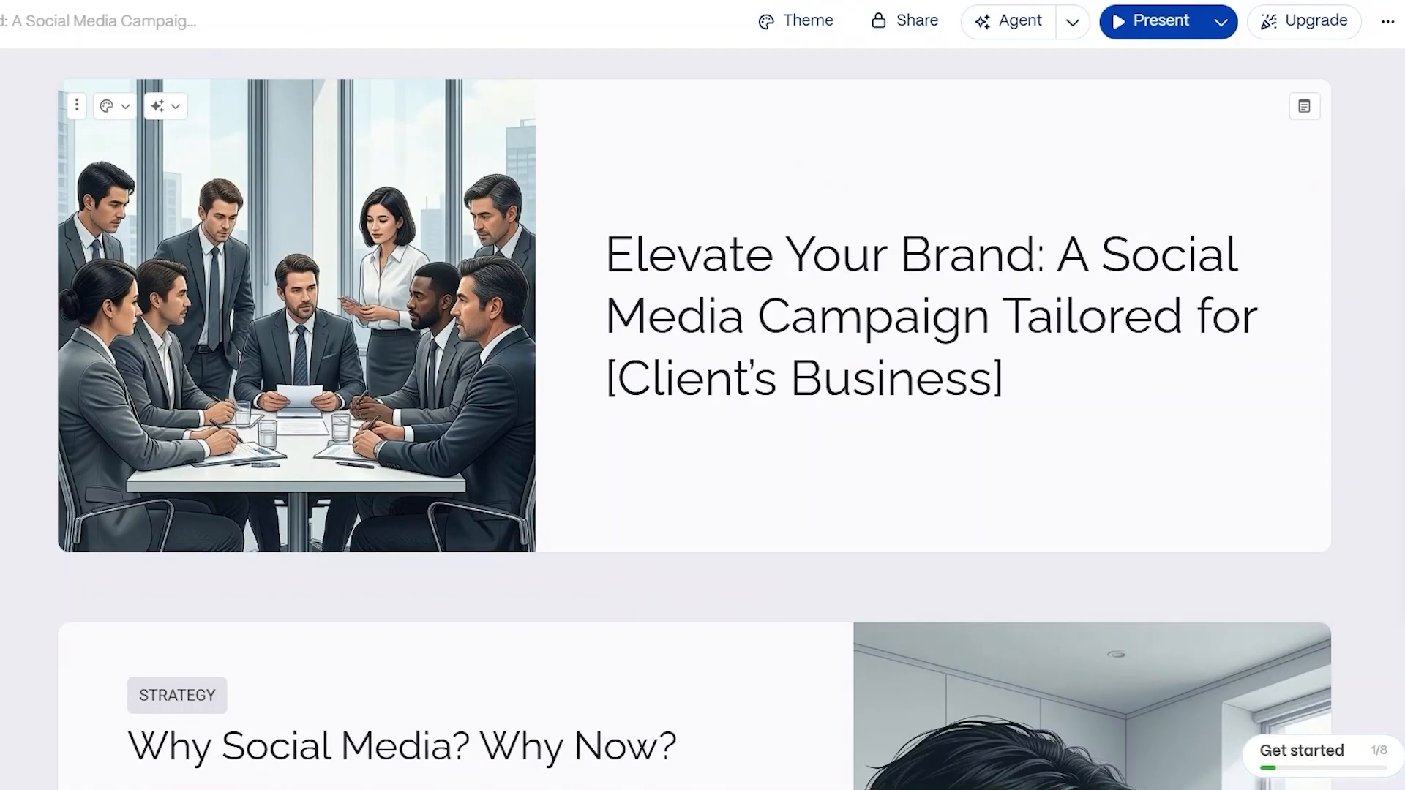
pyautogui.scroll(-15, 695, 417)
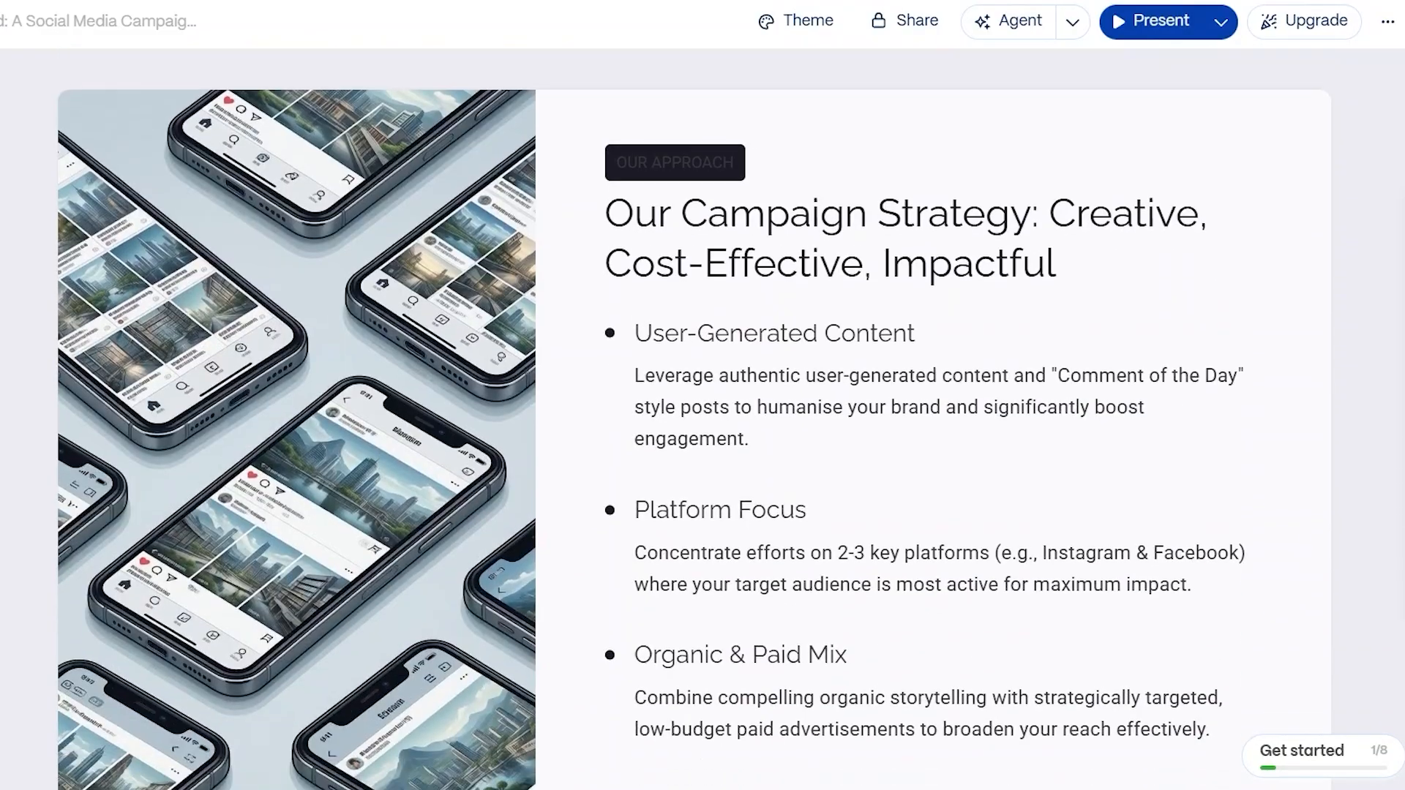
pyautogui.scroll(-7, 696, 417)
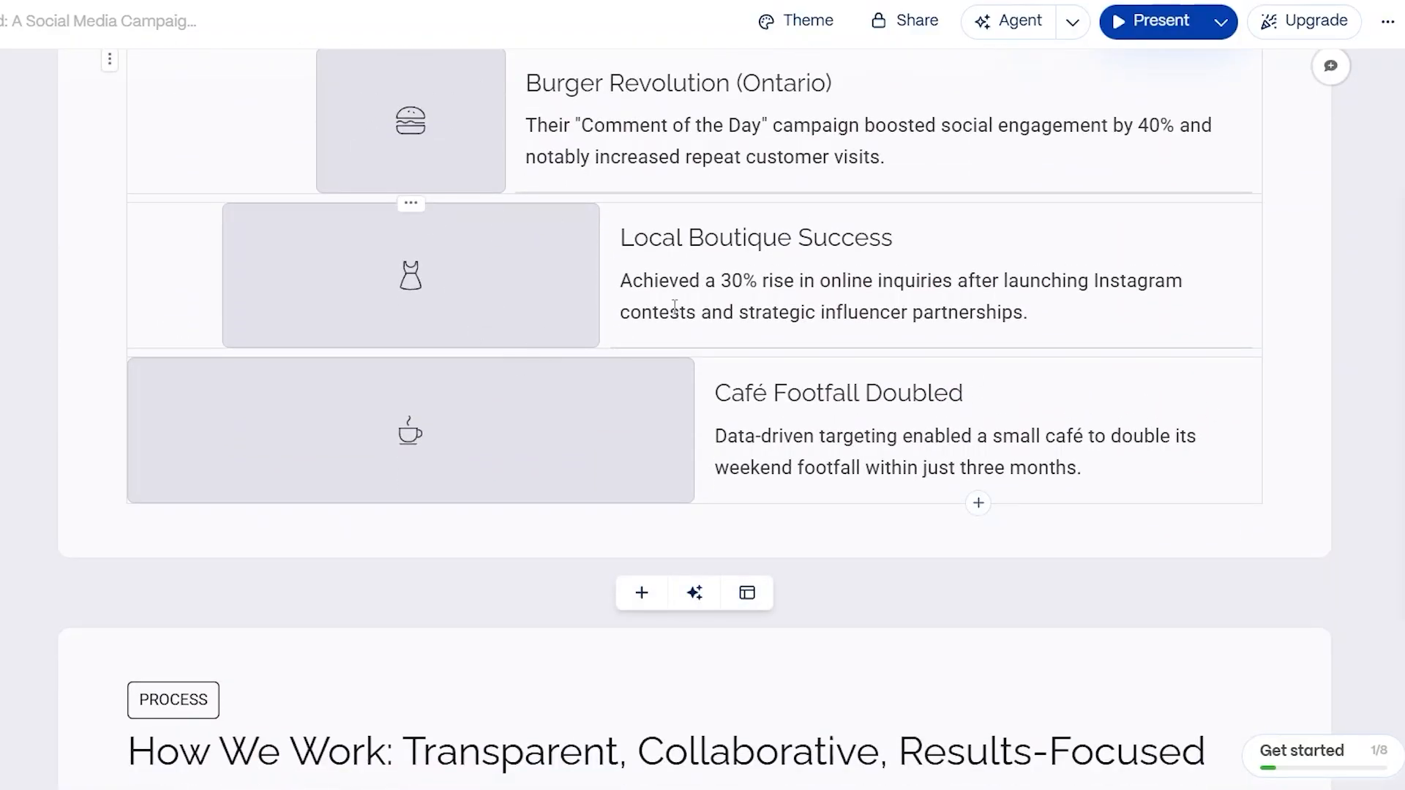
pyautogui.scroll(-12, 674, 306)
pyautogui.scroll(4, 381, 319)
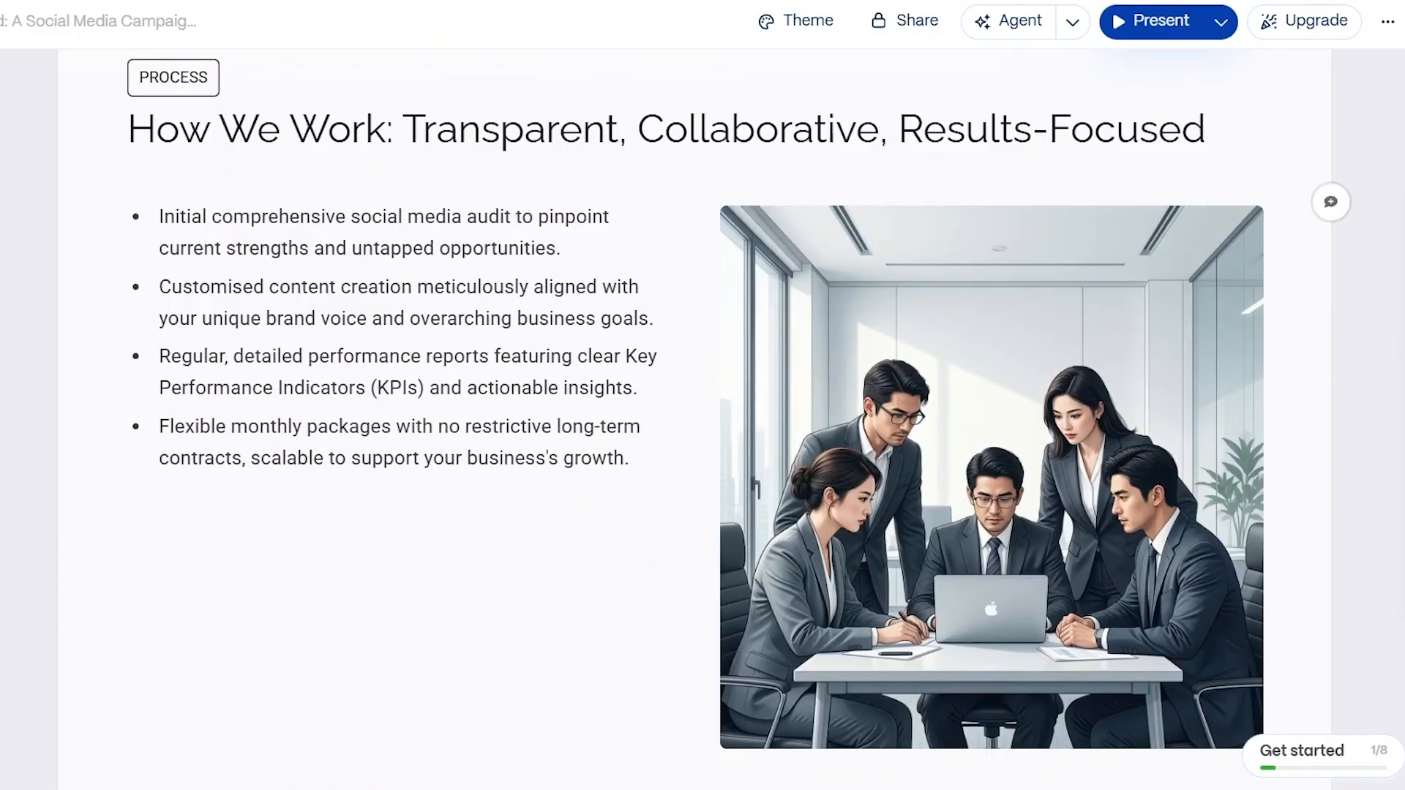
pyautogui.scroll(-15, 695, 417)
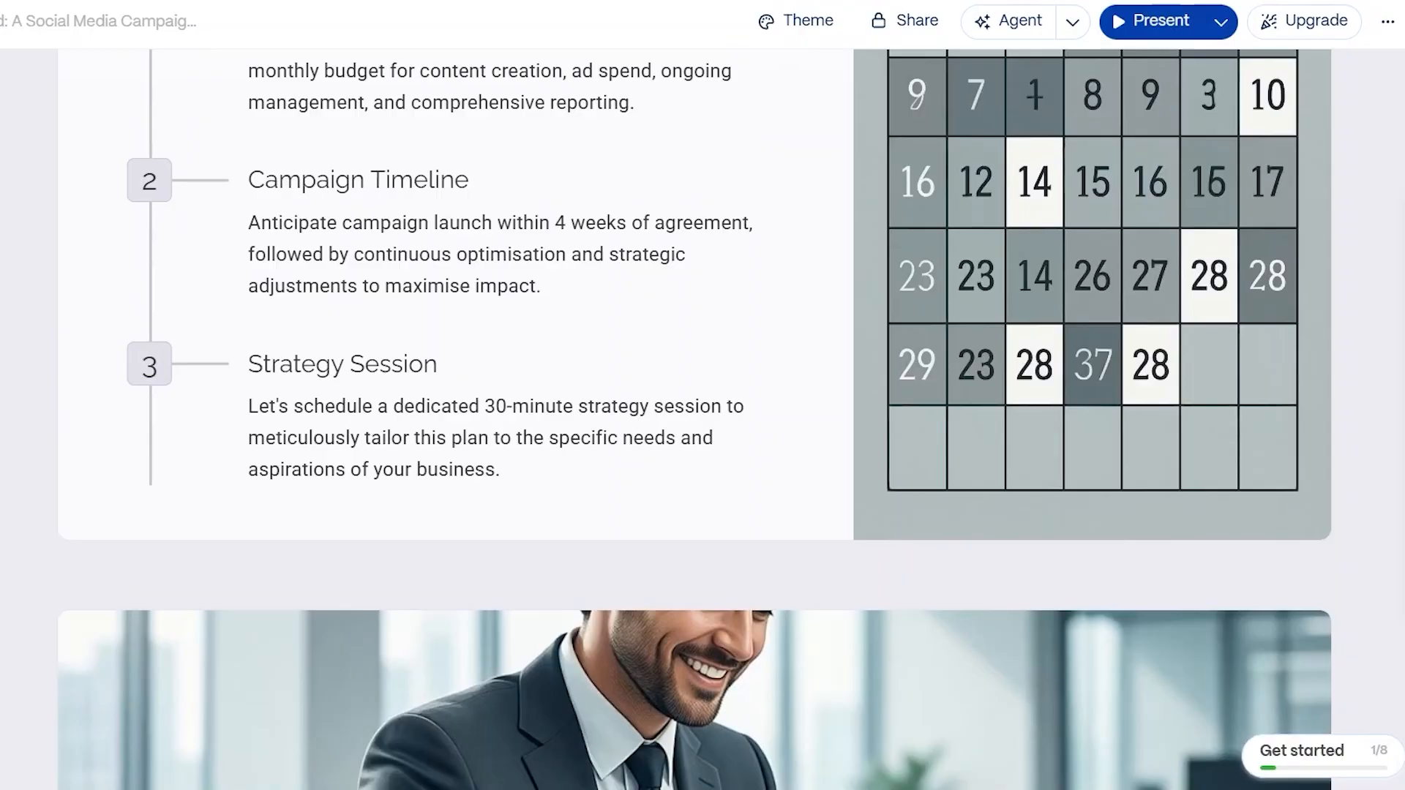
pyautogui.scroll(8, 695, 418)
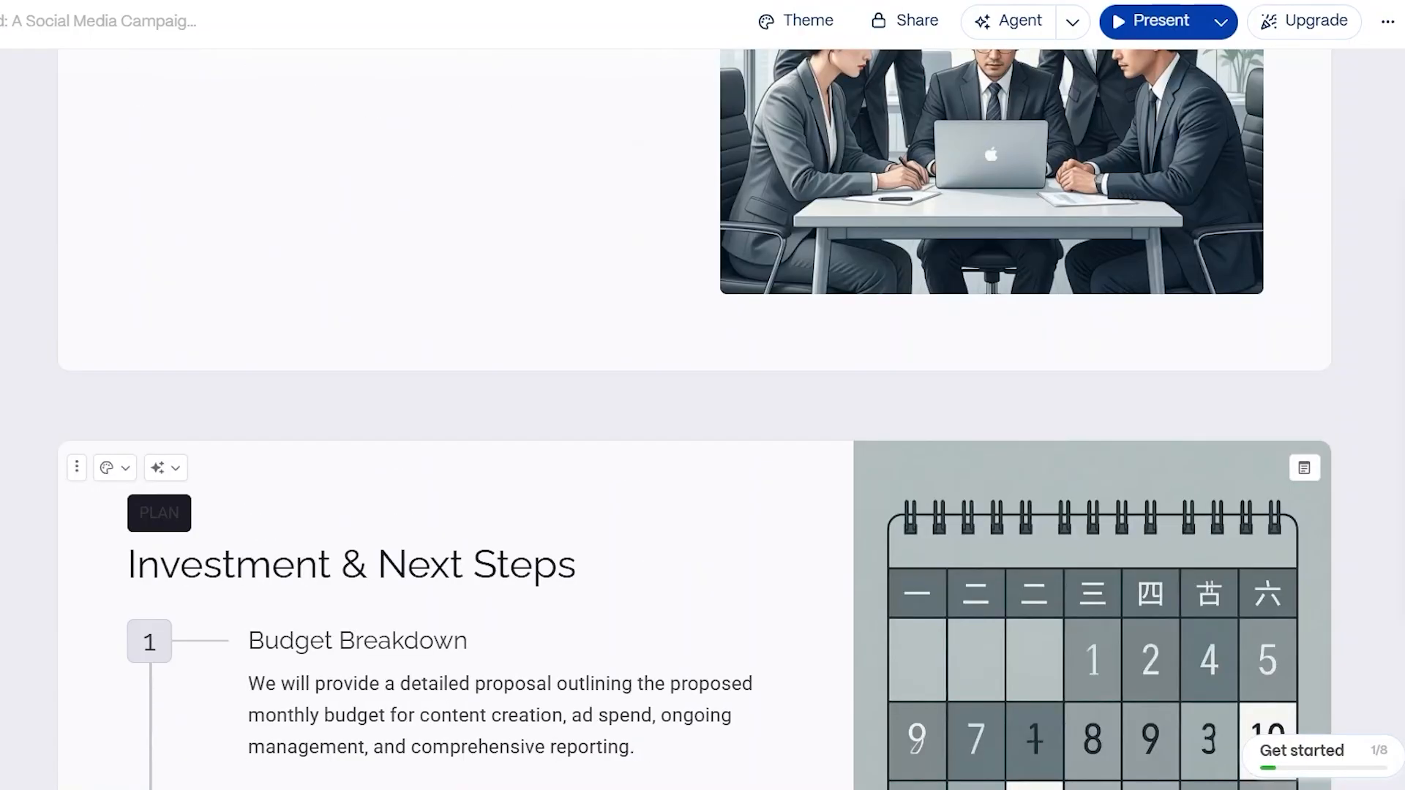
pyautogui.scroll(-5, 695, 417)
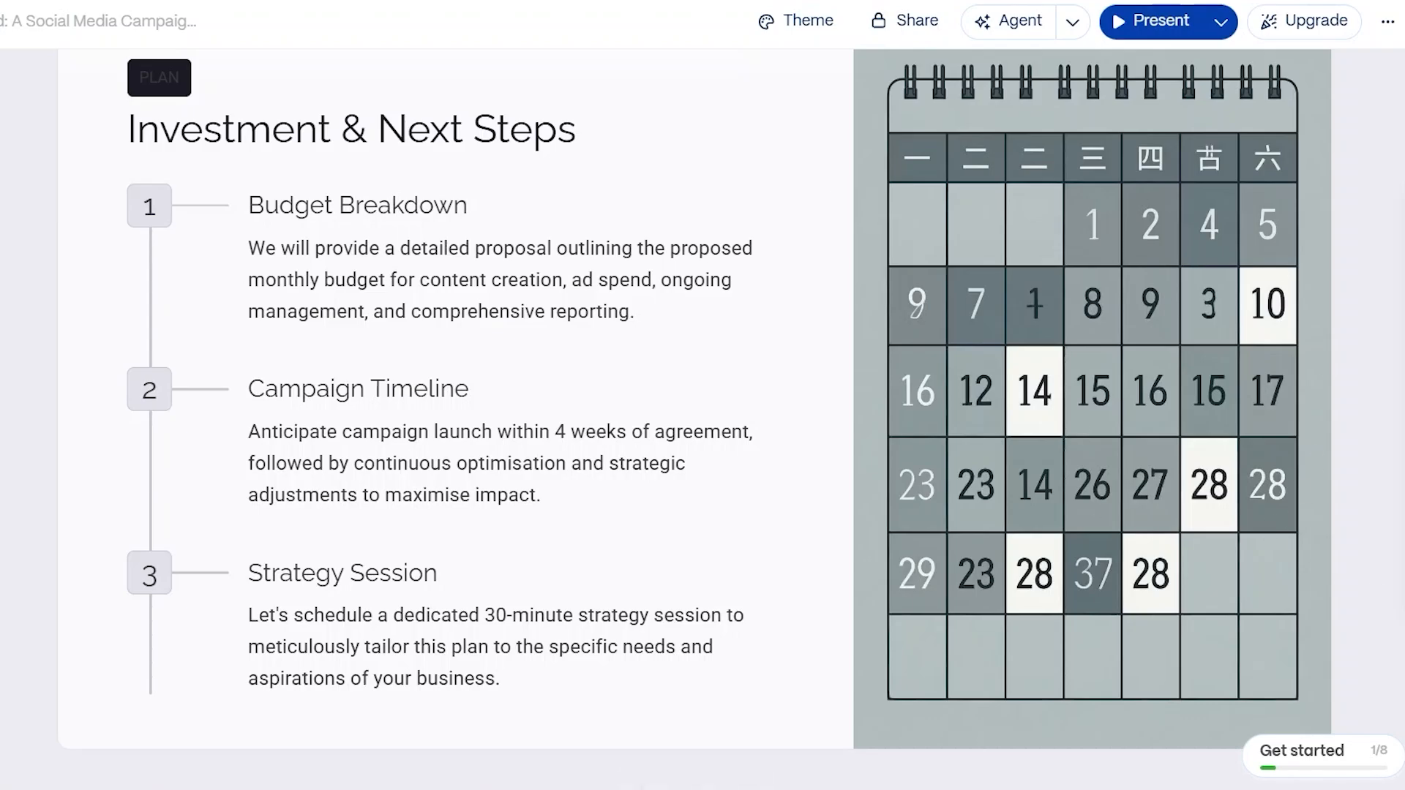
pyautogui.scroll(20, 695, 417)
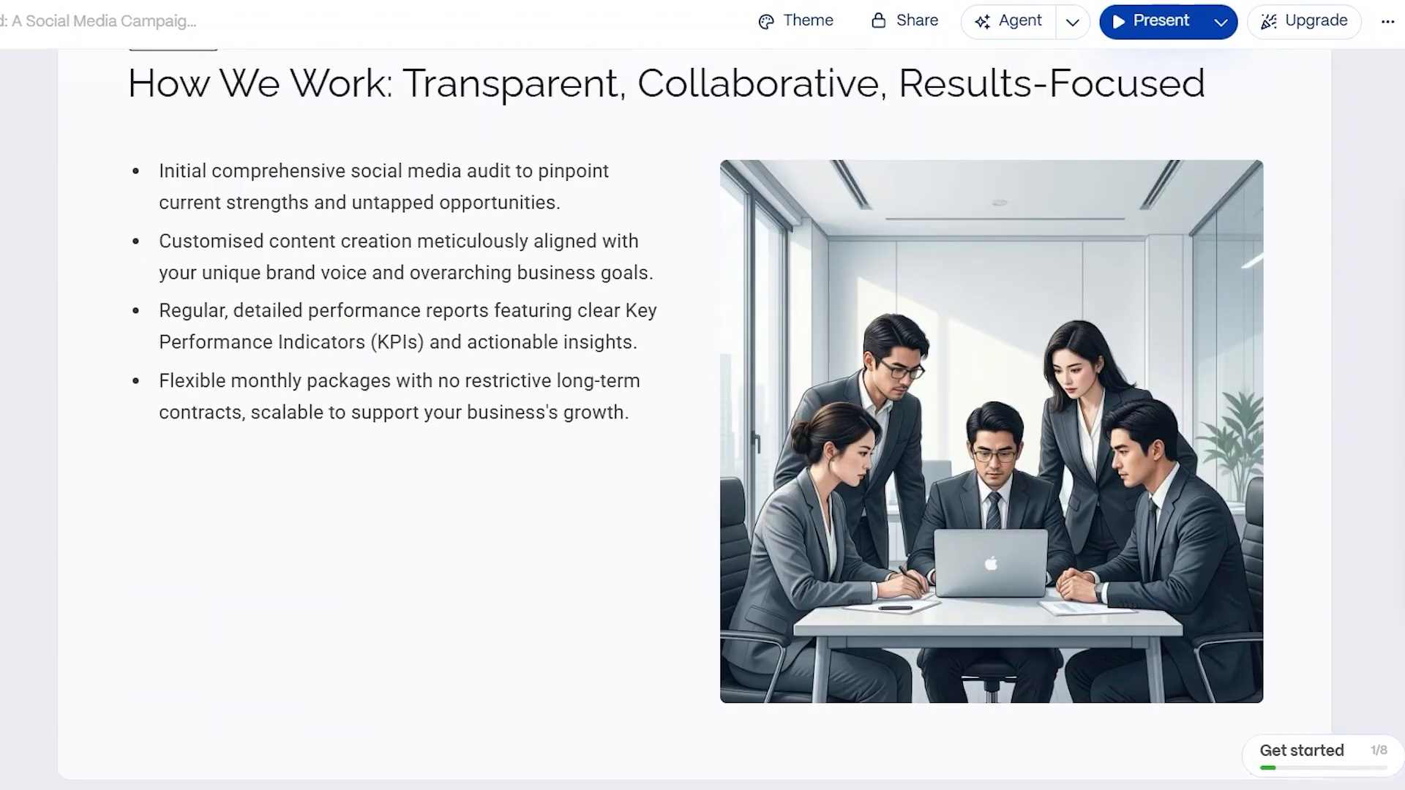
pyautogui.scroll(15, 695, 417)
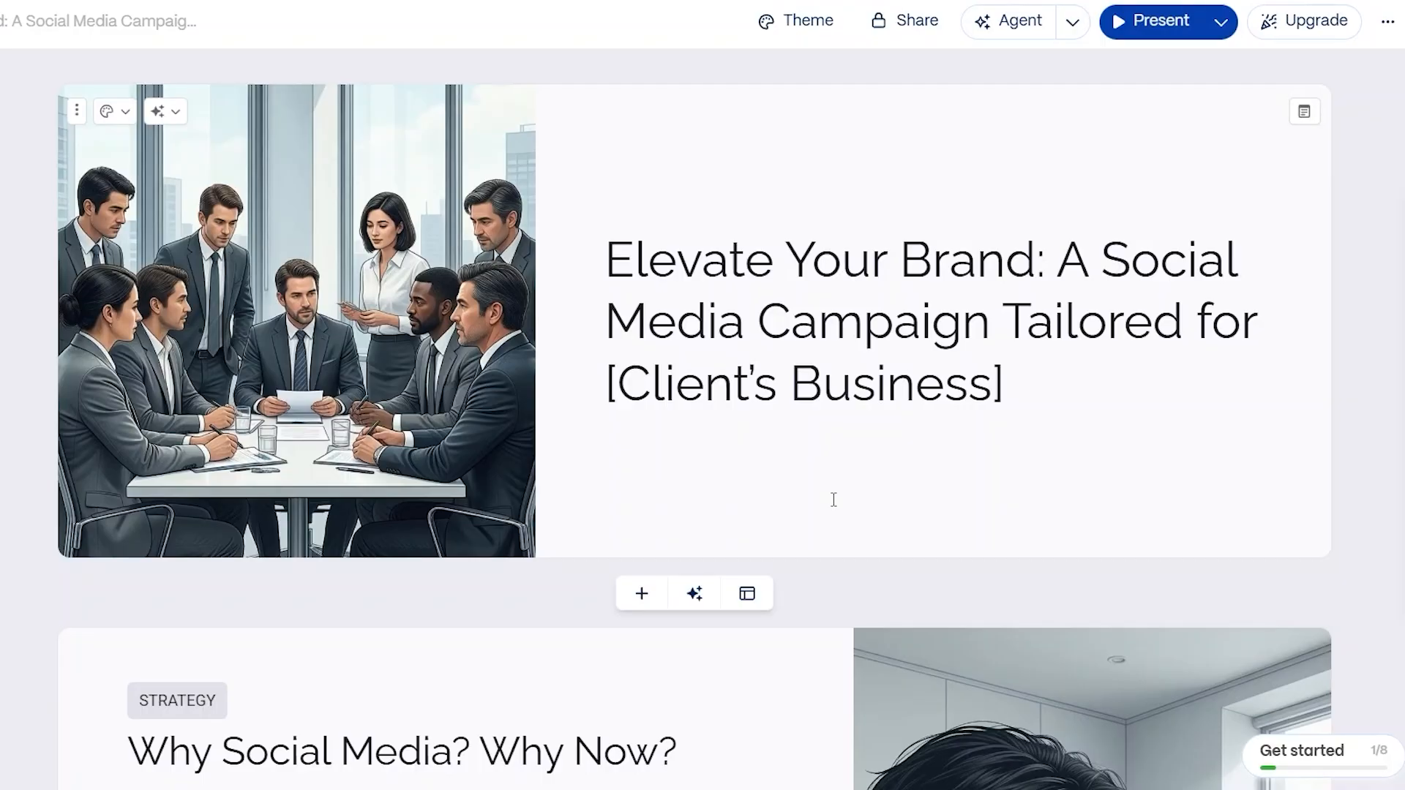
# Replace the "[Client's Business]" placeholder in the first card's title with "Eve's Marketing Agency"
pyautogui.click(989, 395)
pyautogui.press('BackSpace')
pyautogui.press('BackSpace')
pyautogui.press('BackSpace')
pyautogui.press('BackSpace')
pyautogui.press('BackSpace')
pyautogui.press('BackSpace')
pyautogui.press('BackSpace')
pyautogui.press('BackSpace')
pyautogui.press('BackSpace')
pyautogui.press('BackSpace')
pyautogui.press('BackSpace')
pyautogui.press('BackSpace')
pyautogui.press('BackSpace')
pyautogui.press('BackSpace')
pyautogui.press('BackSpace')
pyautogui.press('BackSpace')
pyautogui.press('BackSpace')
pyautogui.press('BackSpace')
pyautogui.press('BackSpace')
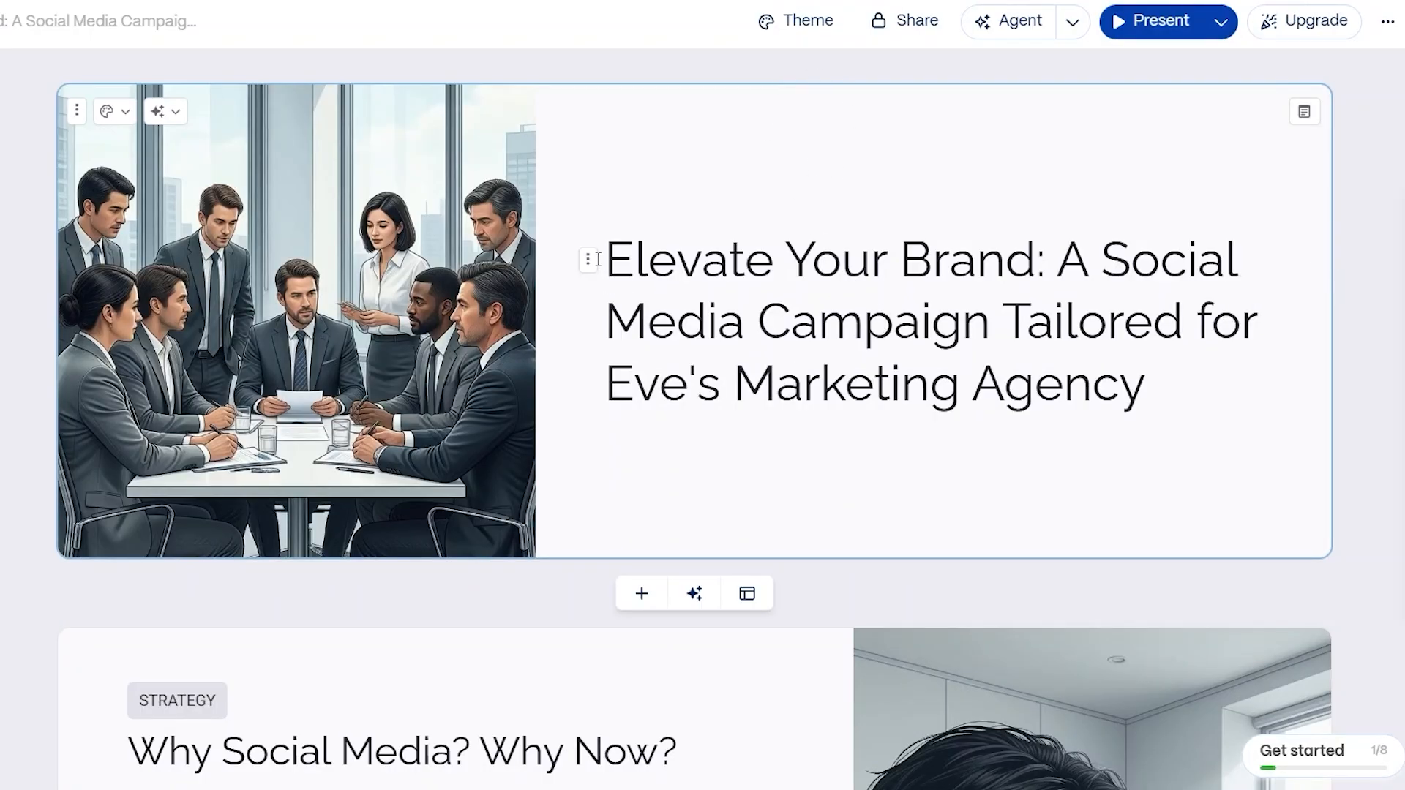
# Make the entire title on the first card bold
pyautogui.click(589, 265)
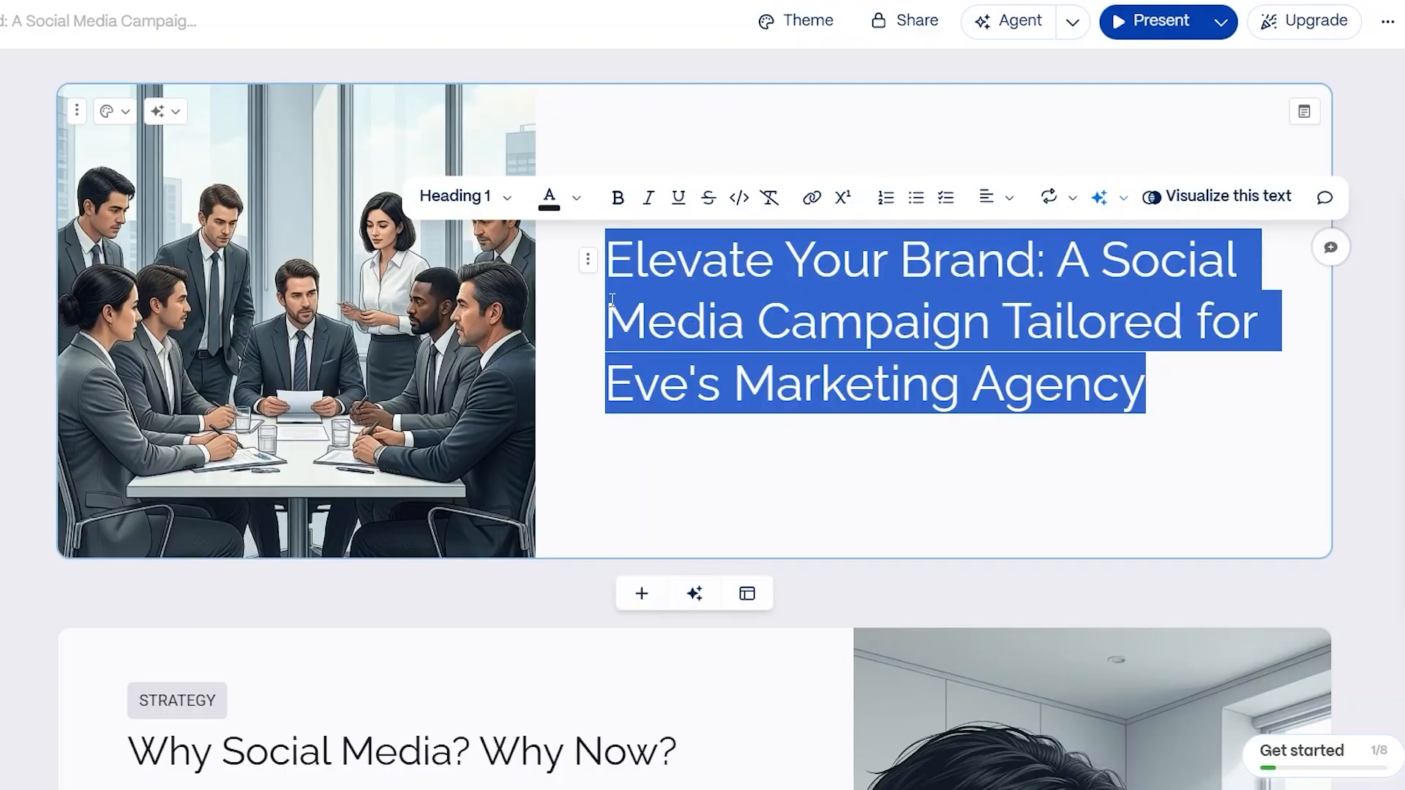
pyautogui.click(618, 202)
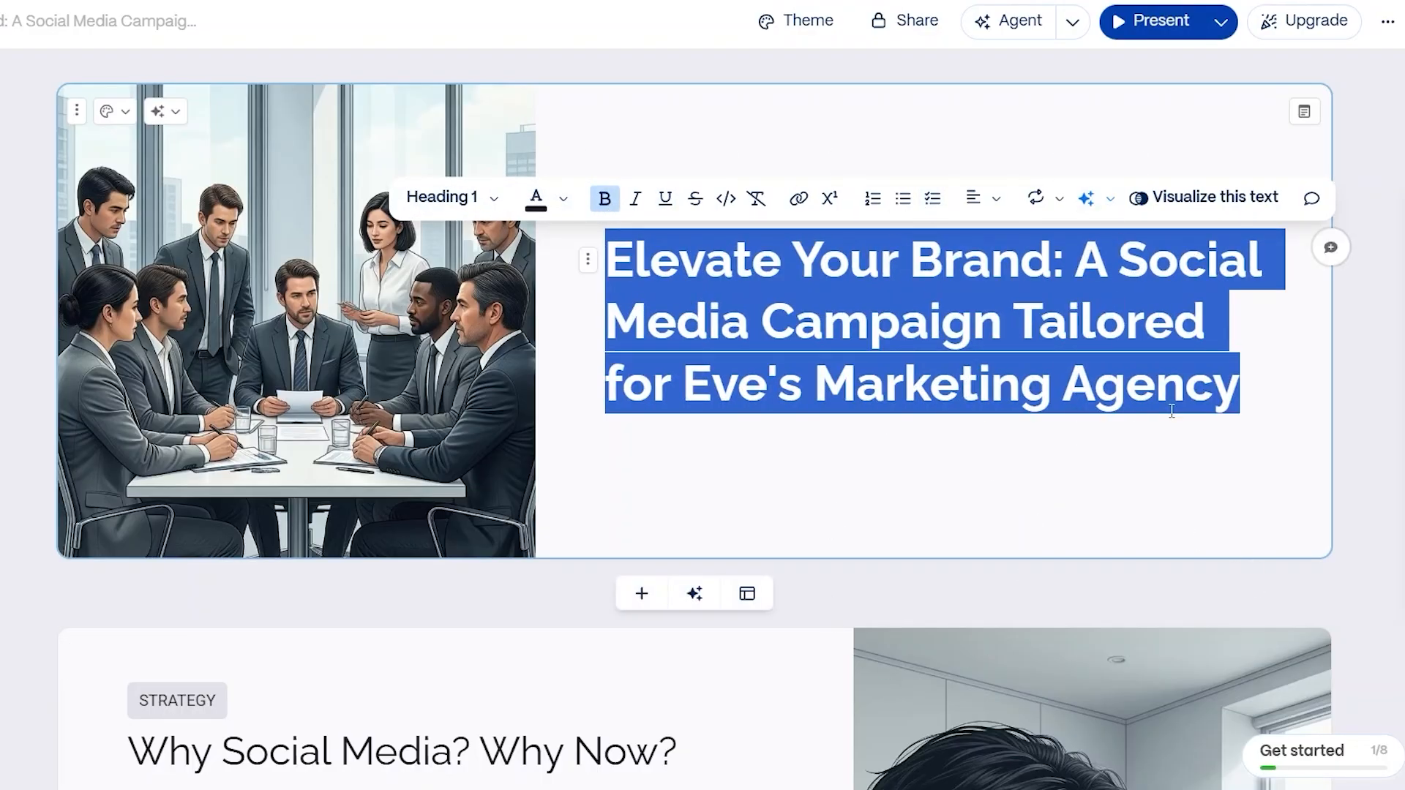
pyautogui.click(1280, 434)
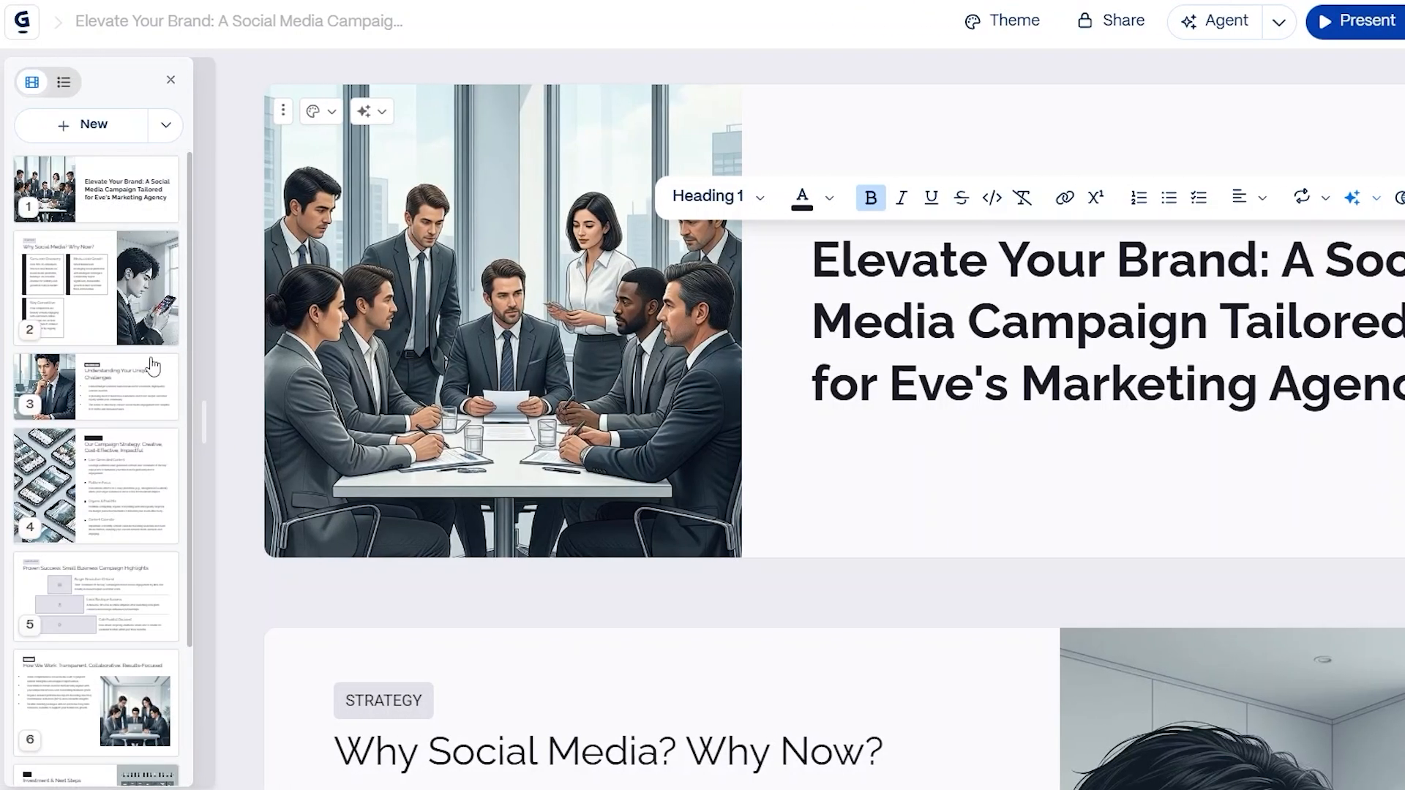
# Delete the "Organic & Paid Mix" item from the "Our Campaign Strategy" card
pyautogui.moveTo(96, 410)
pyautogui.mouseDown()
pyautogui.moveTo(95, 512)
pyautogui.moveTo(106, 386)
pyautogui.mouseUp()
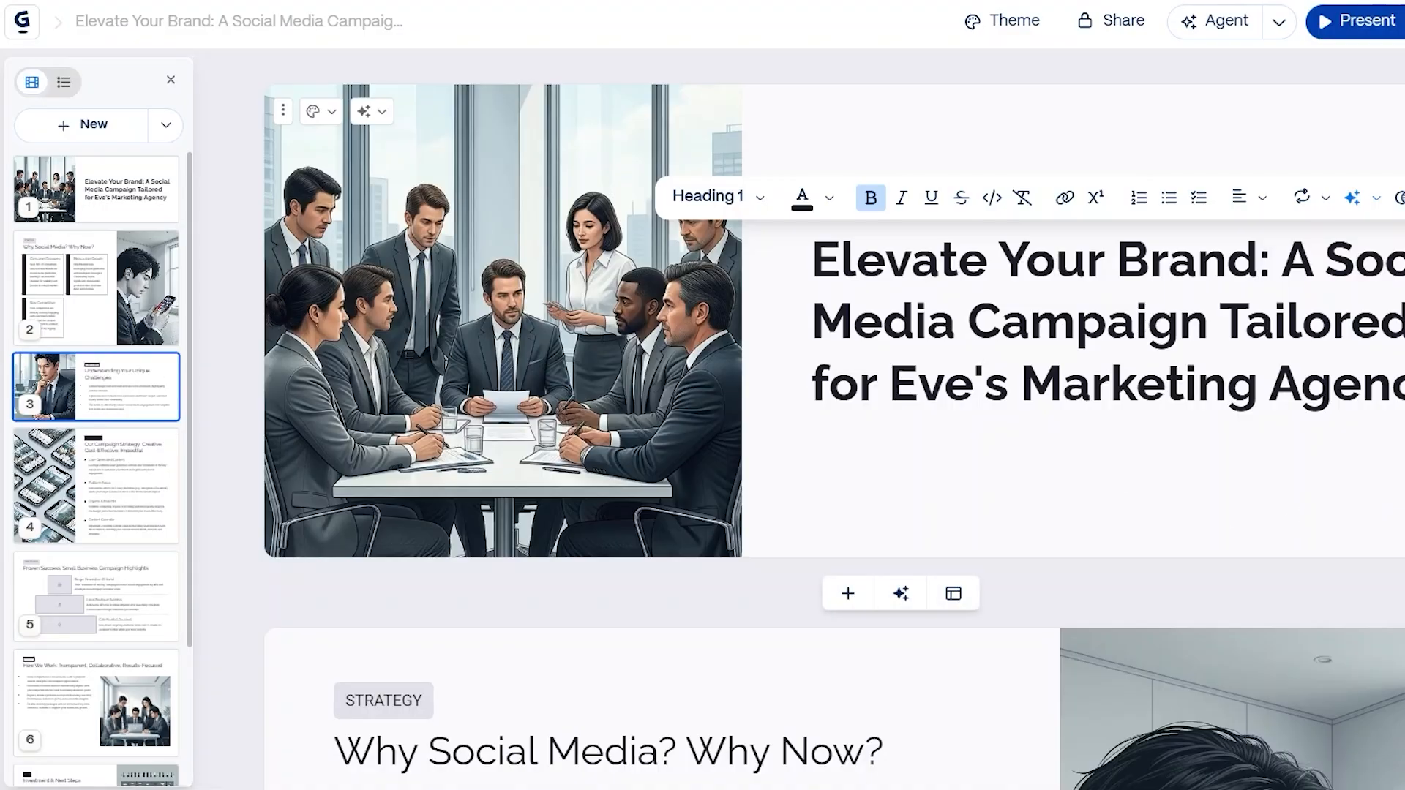
pyautogui.scroll(-6, 805, 440)
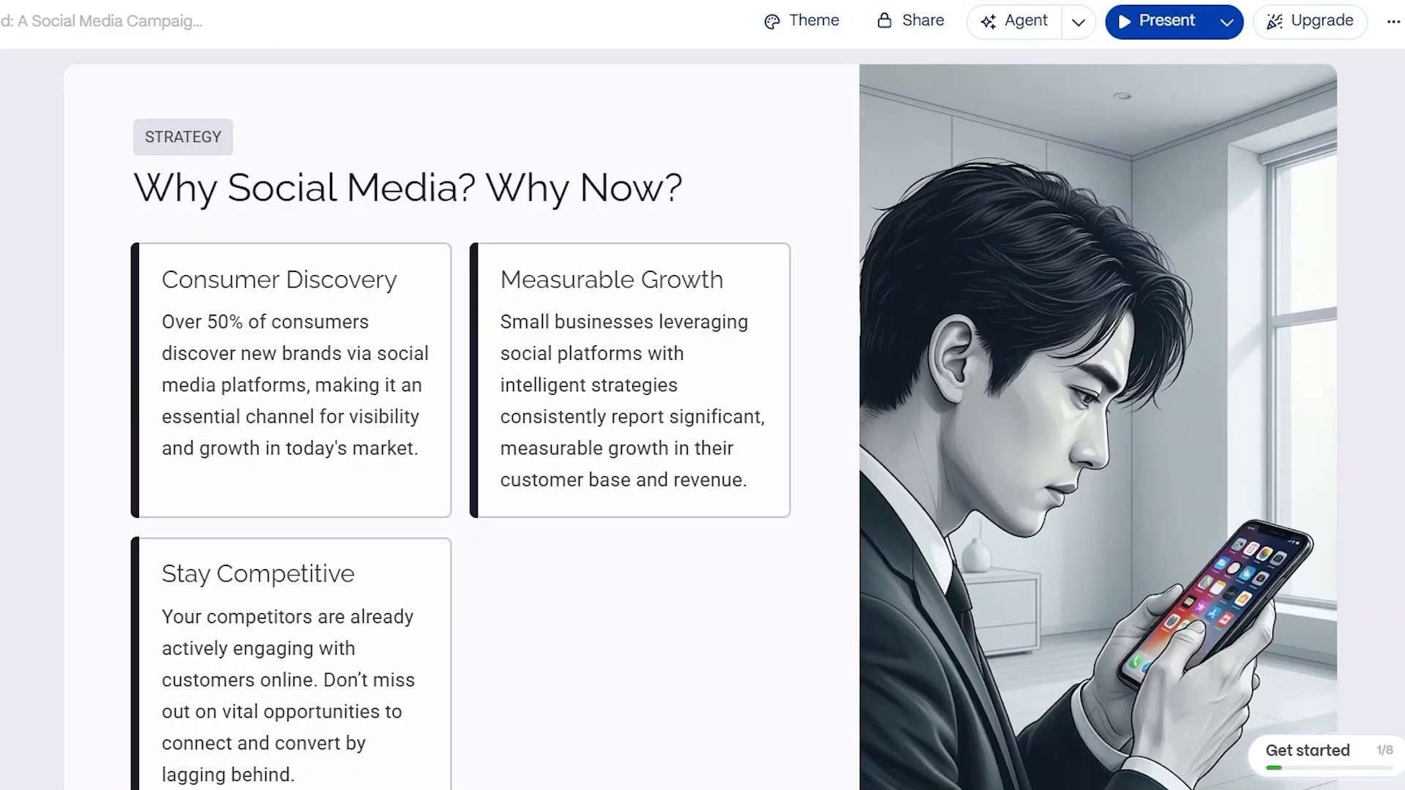
pyautogui.scroll(-14, 1017, 269)
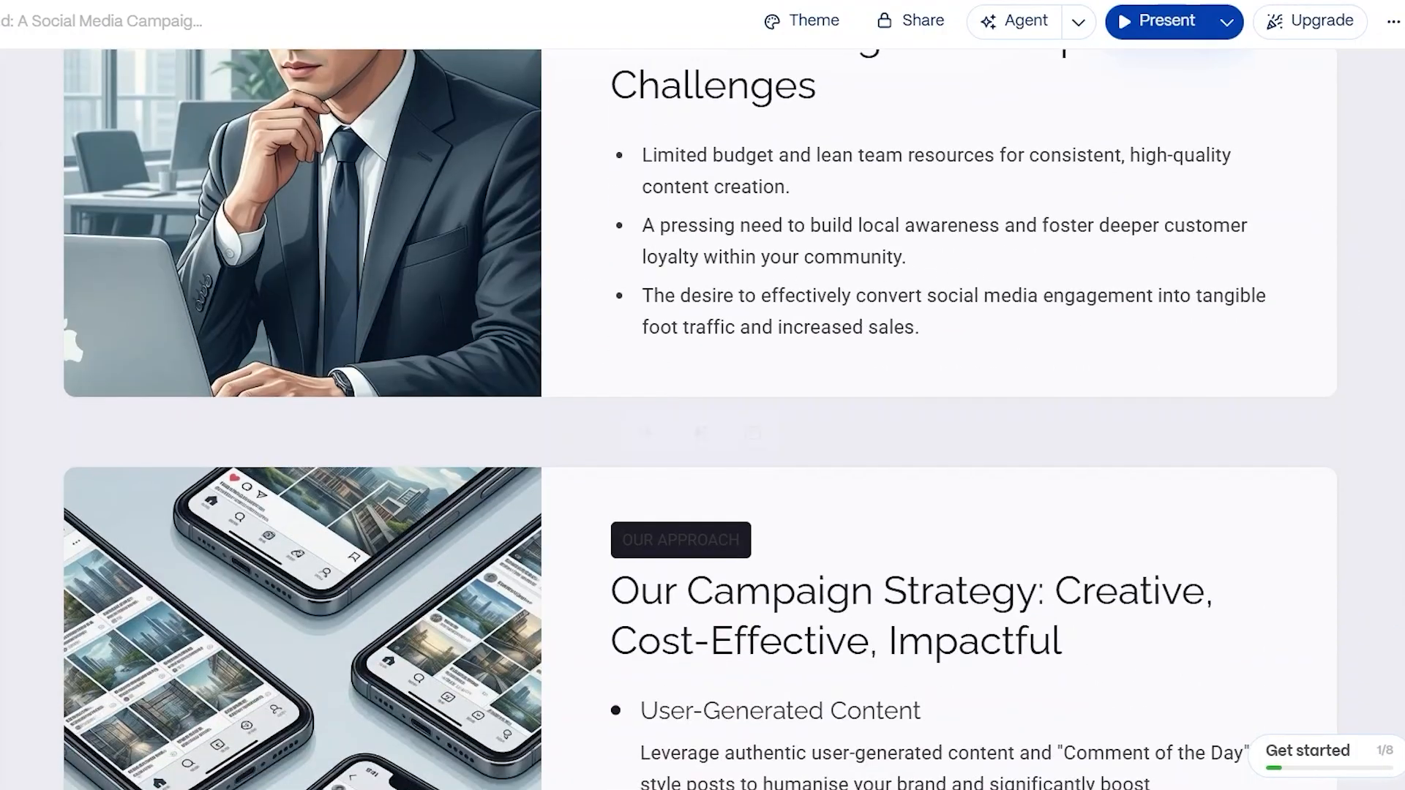
pyautogui.scroll(-9, 665, 414)
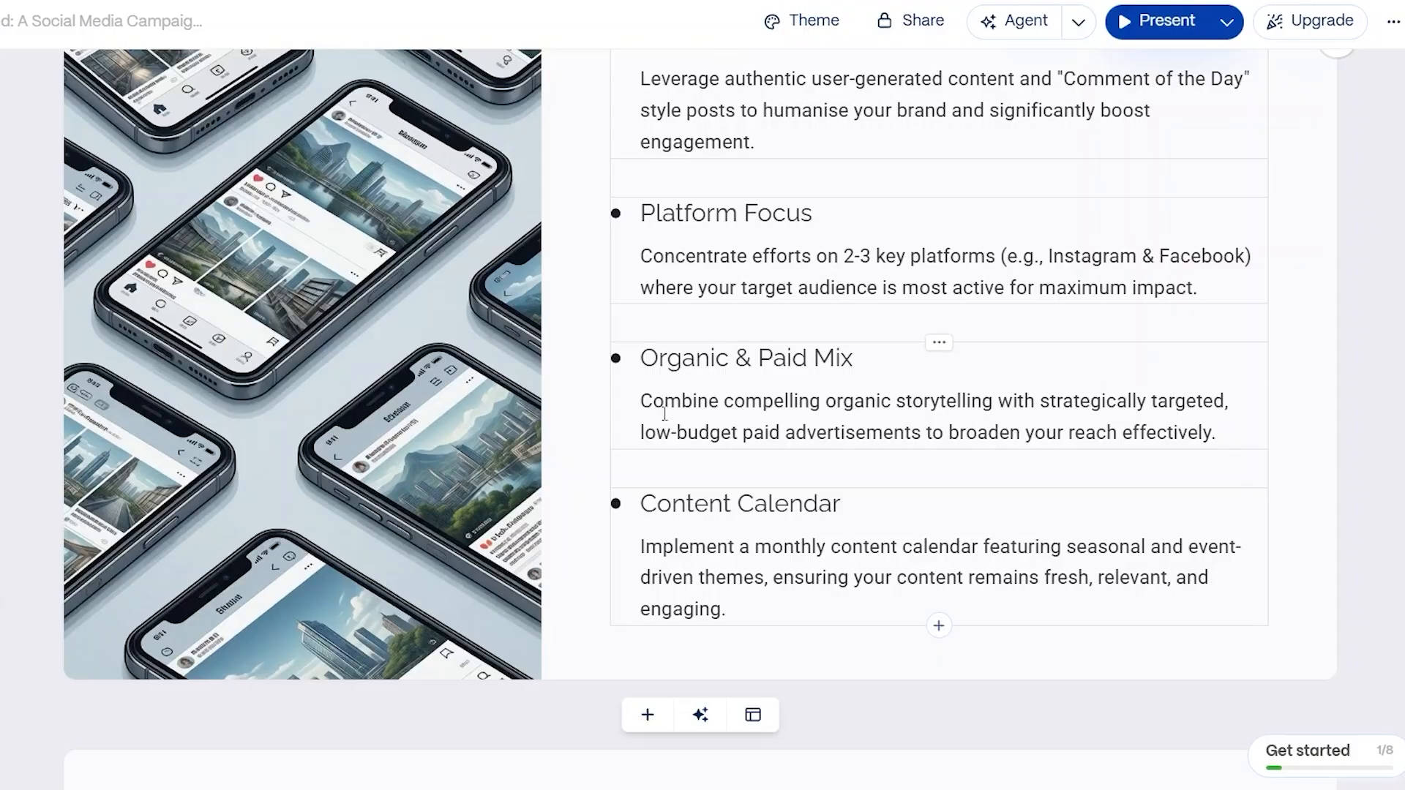
pyautogui.click(939, 342)
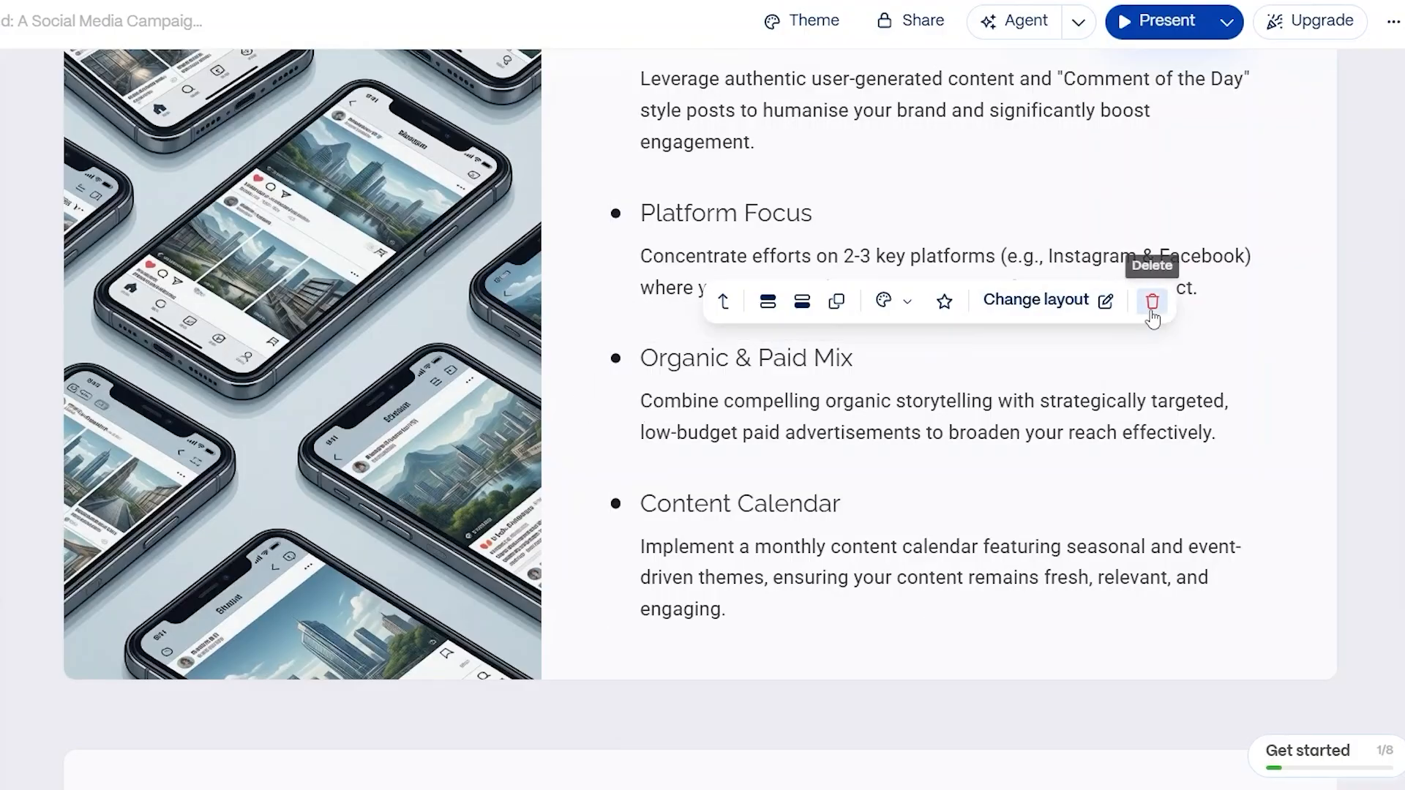
pyautogui.click(1151, 302)
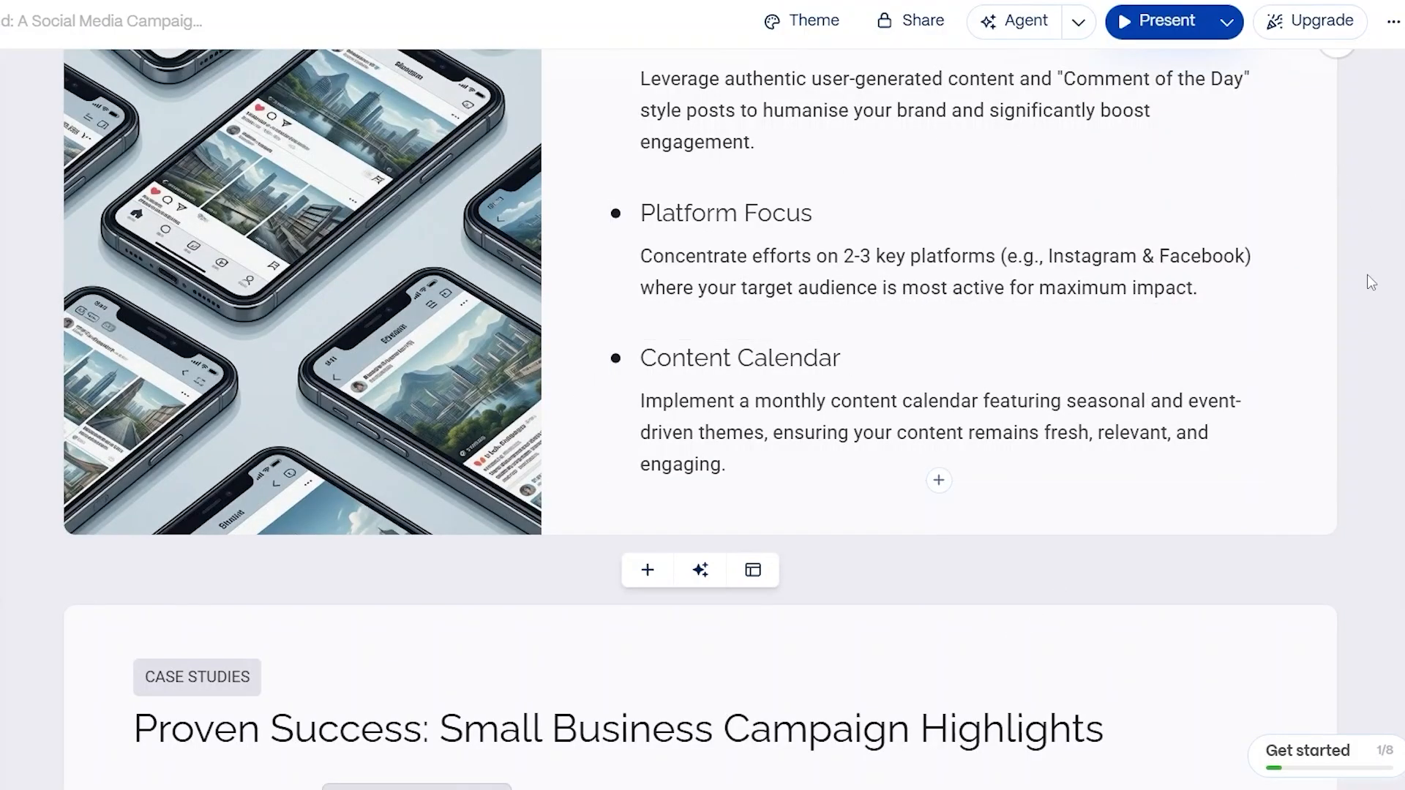
# Review the shortened campaign strategy card and the remaining cards through the closing "Ready to Grow Your Brand's Social Presence?" card
pyautogui.scroll(5, 1302, 306)
pyautogui.scroll(-2, 1303, 306)
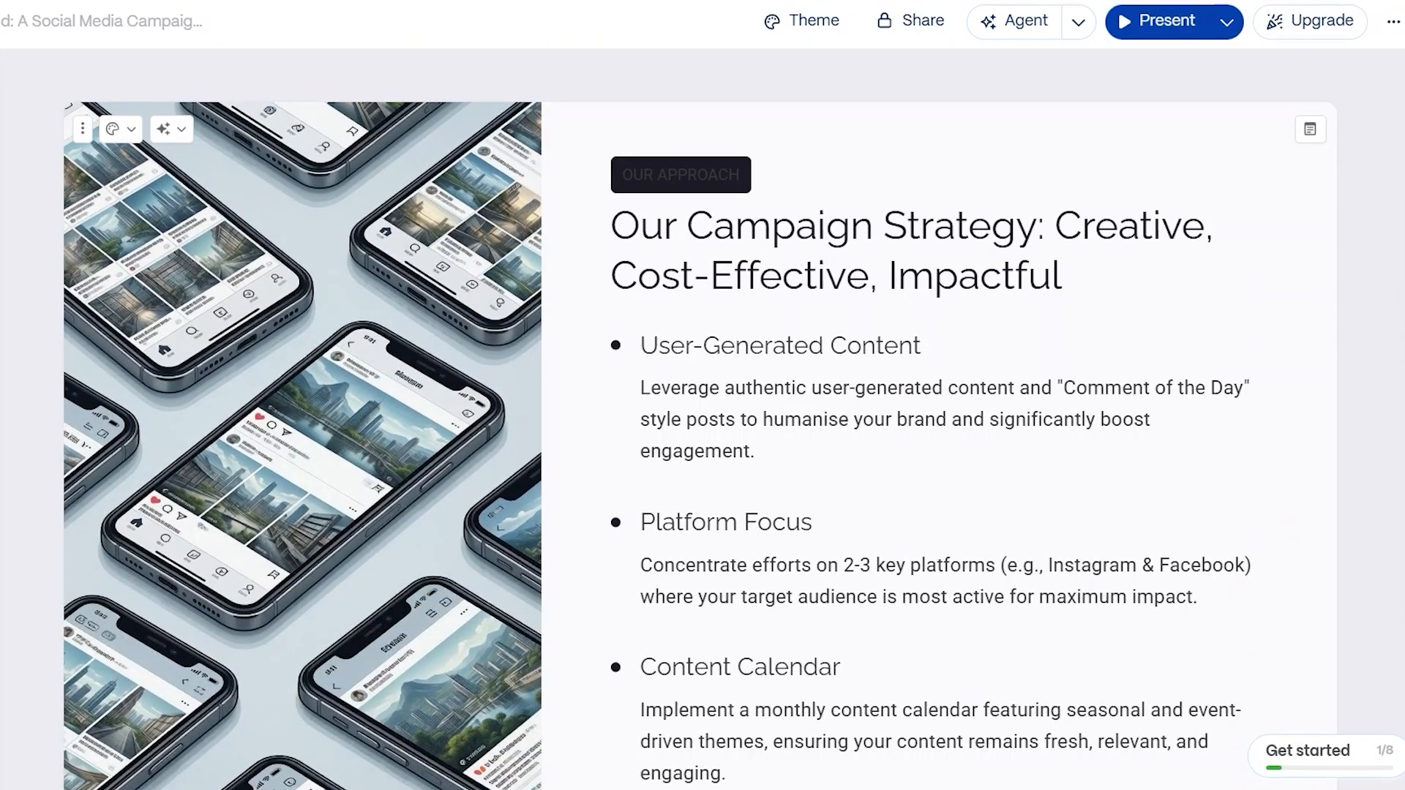
pyautogui.scroll(-15, 700, 419)
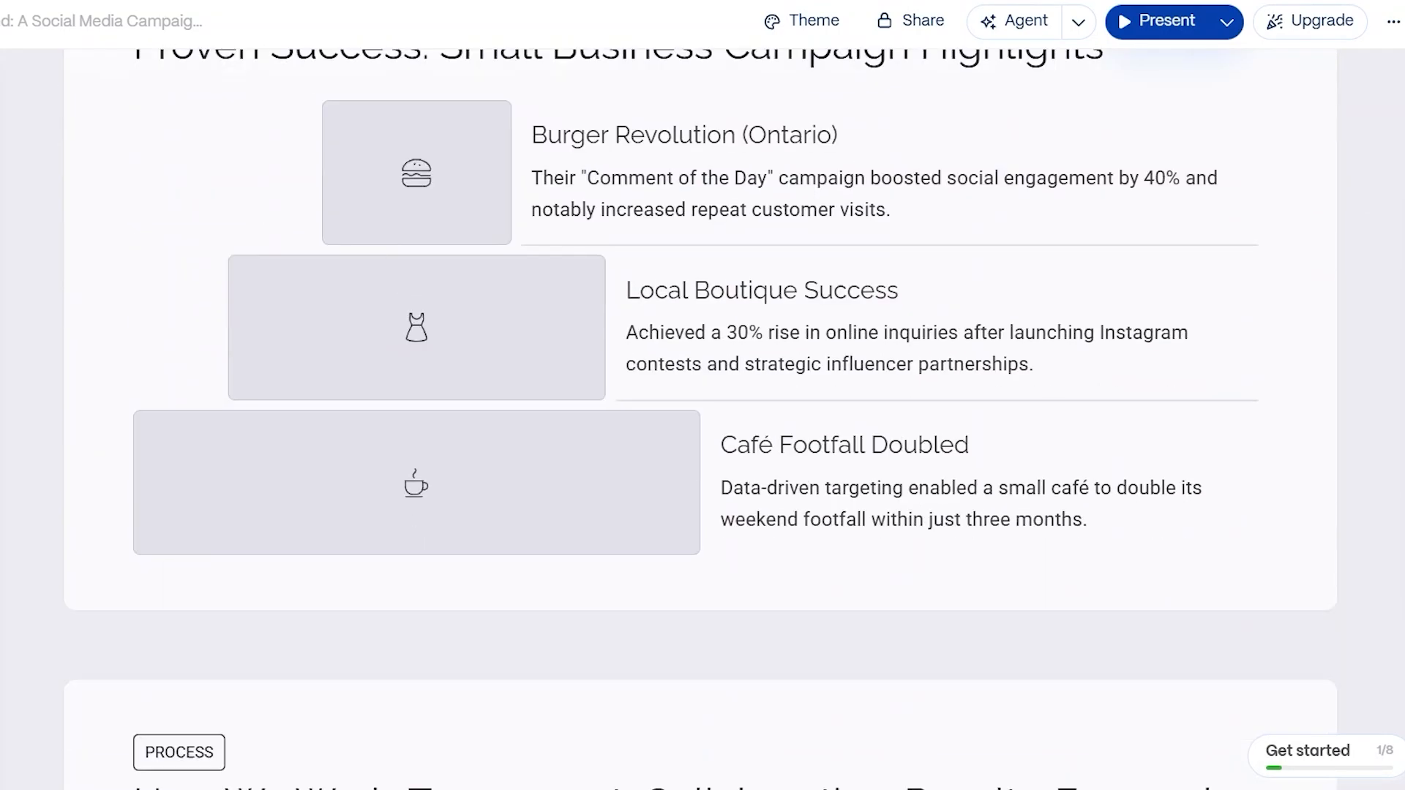
pyautogui.scroll(-15, 700, 419)
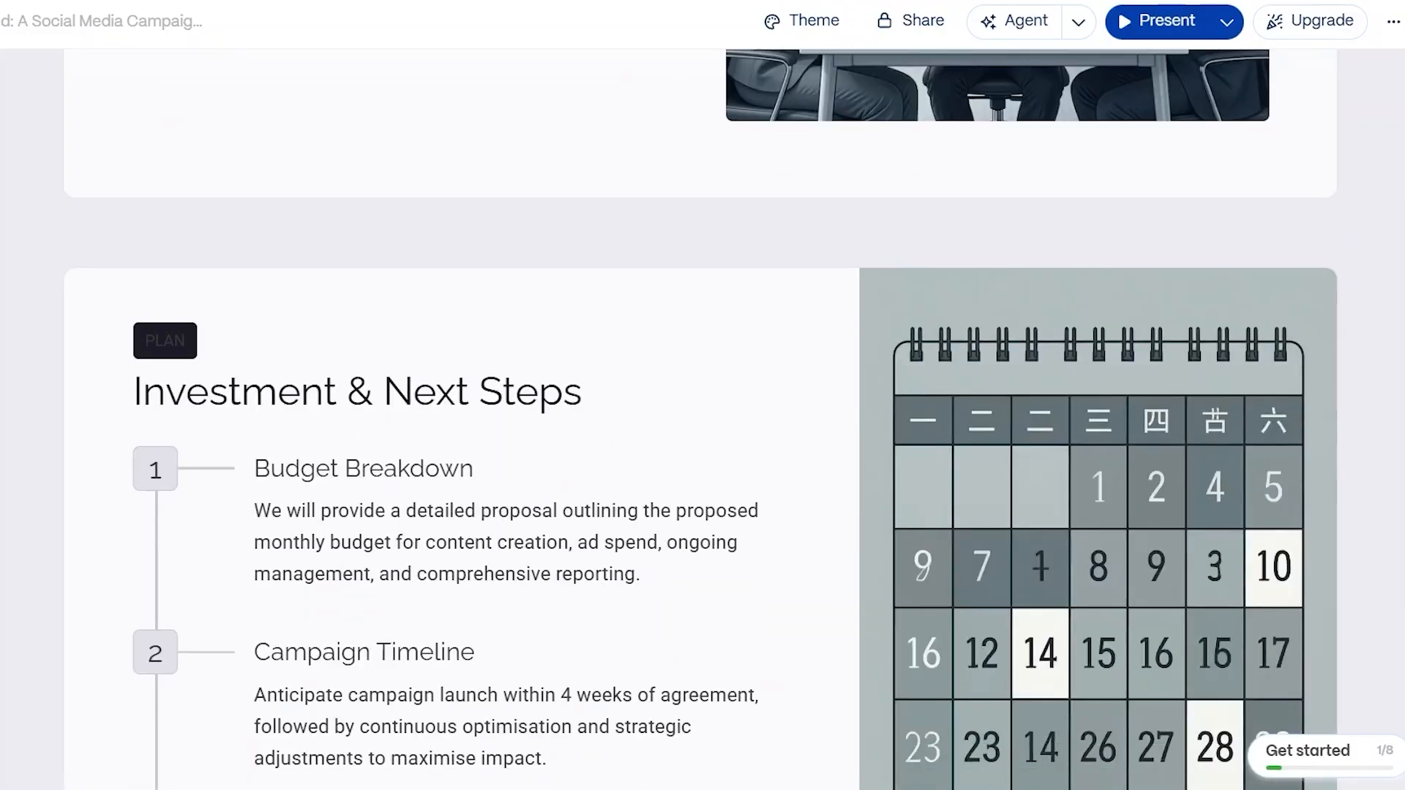
pyautogui.scroll(-1, 701, 420)
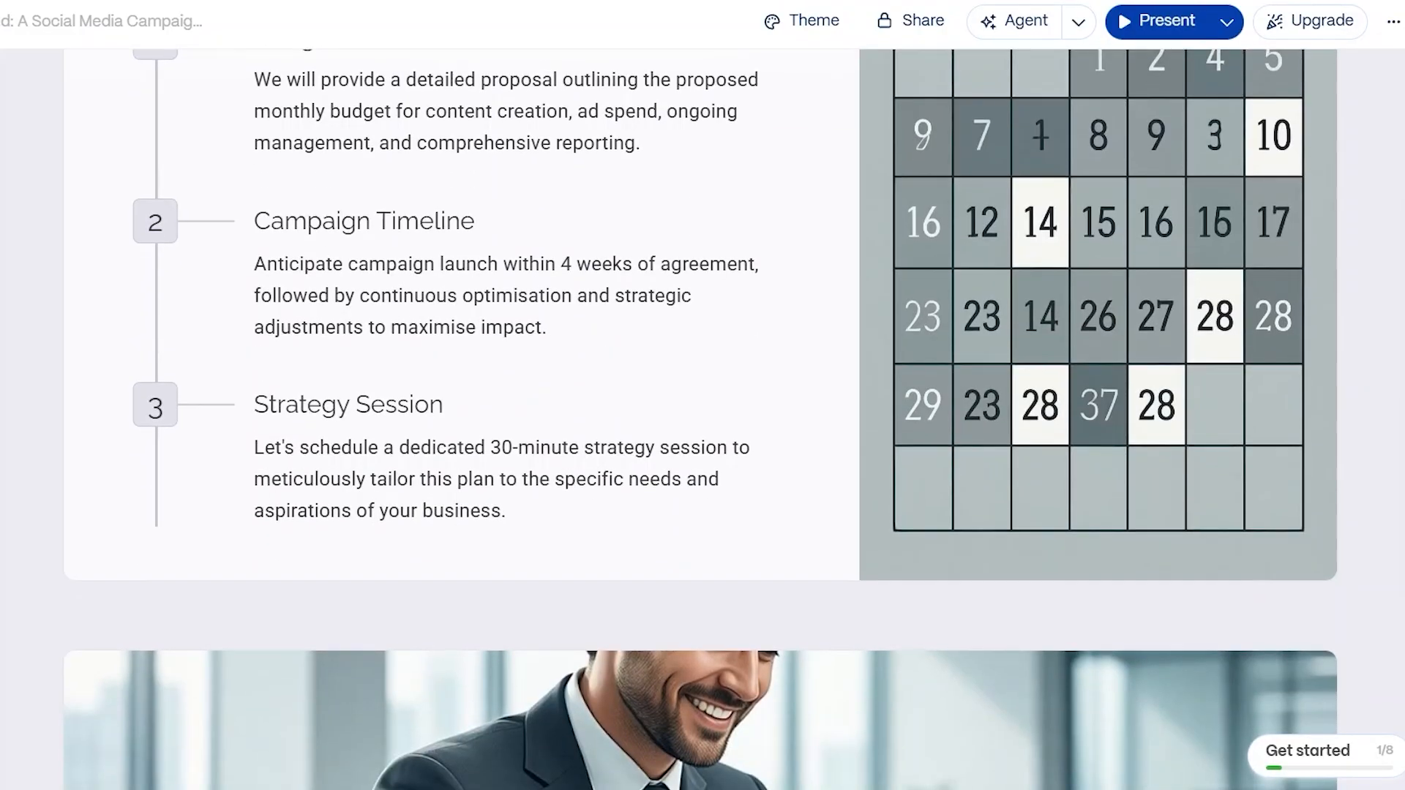
pyautogui.scroll(-8, 700, 420)
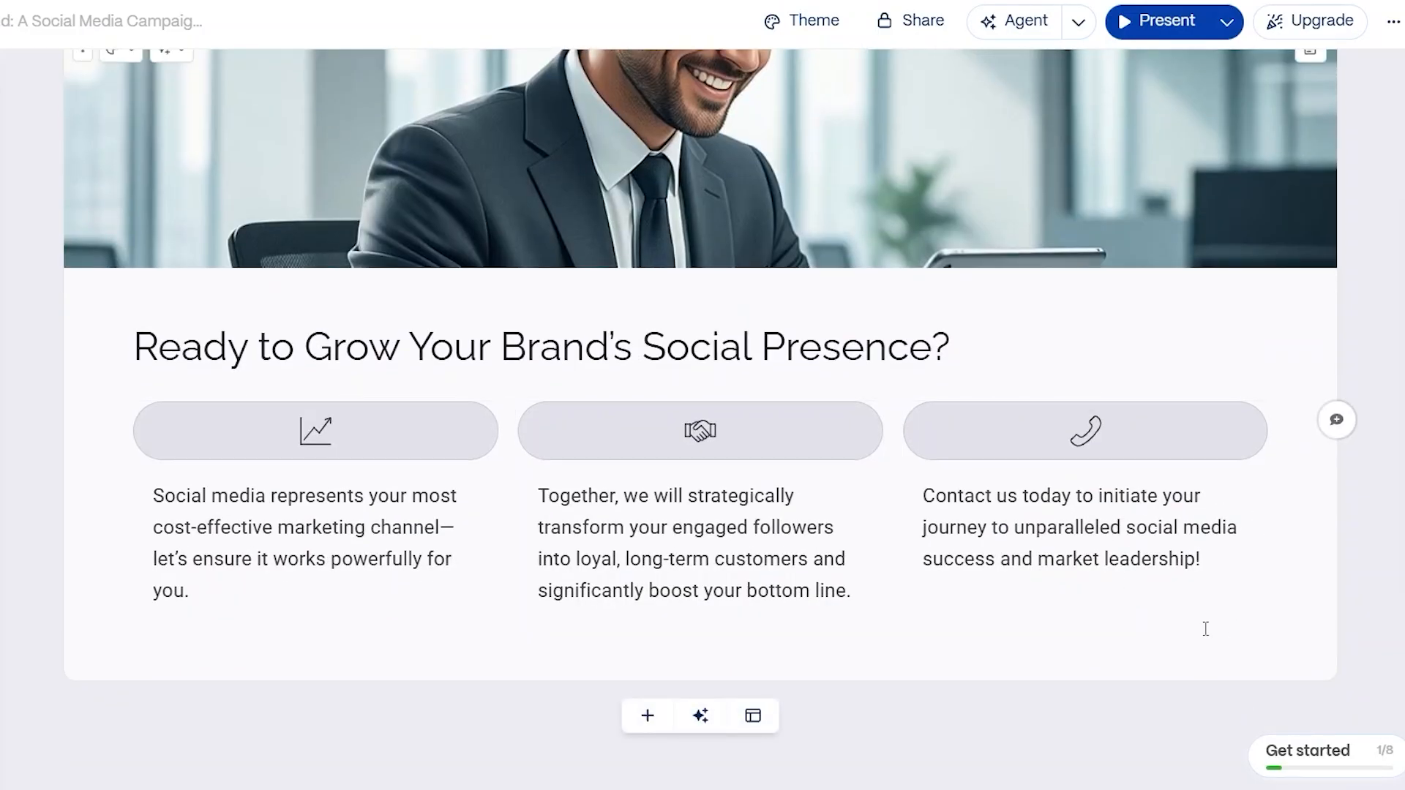
pyautogui.scroll(15, 769, 264)
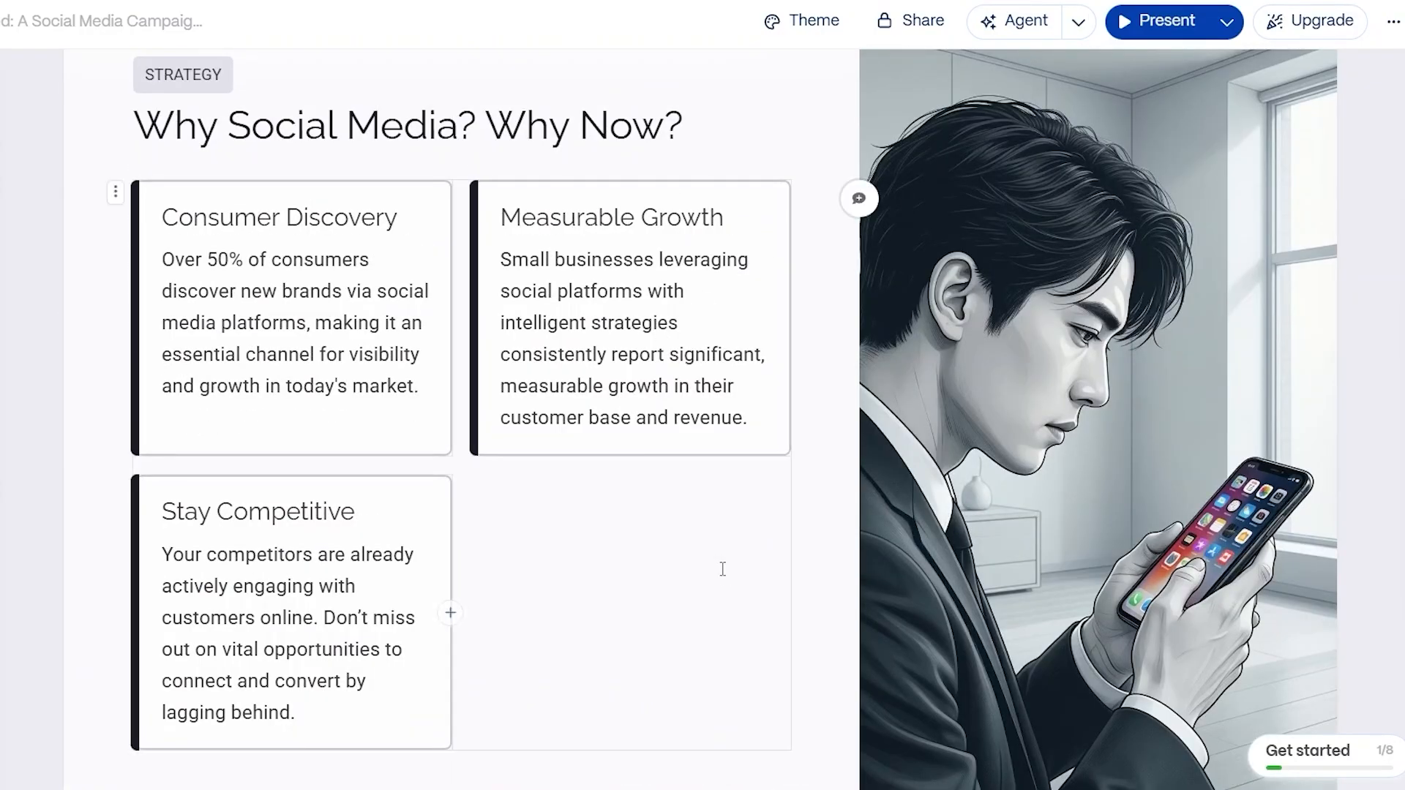
# Insert an image placeholder into the "Measurable Growth" box and open the file upload for it
pyautogui.click(714, 568)
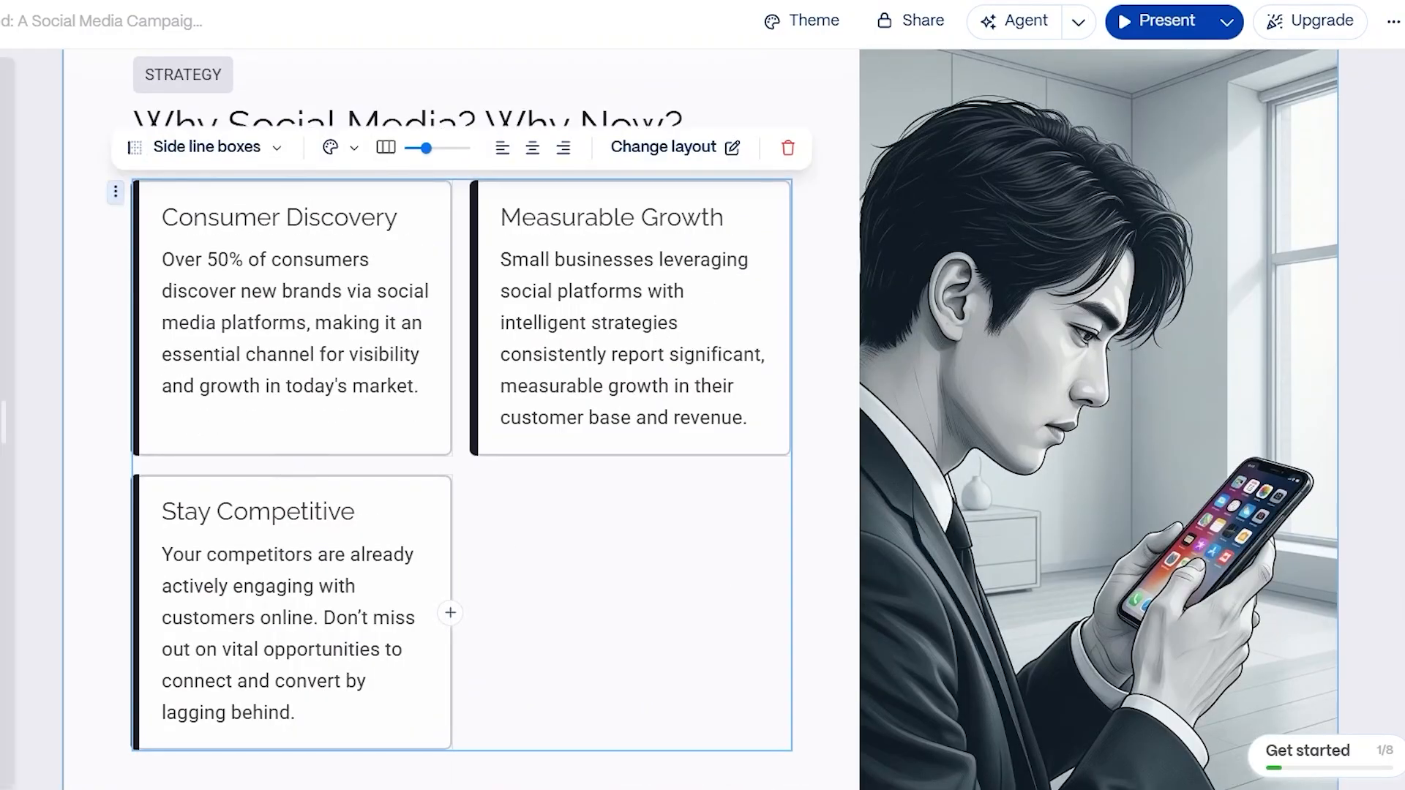
pyautogui.click(803, 647)
pyautogui.scroll(-3, 1338, 489)
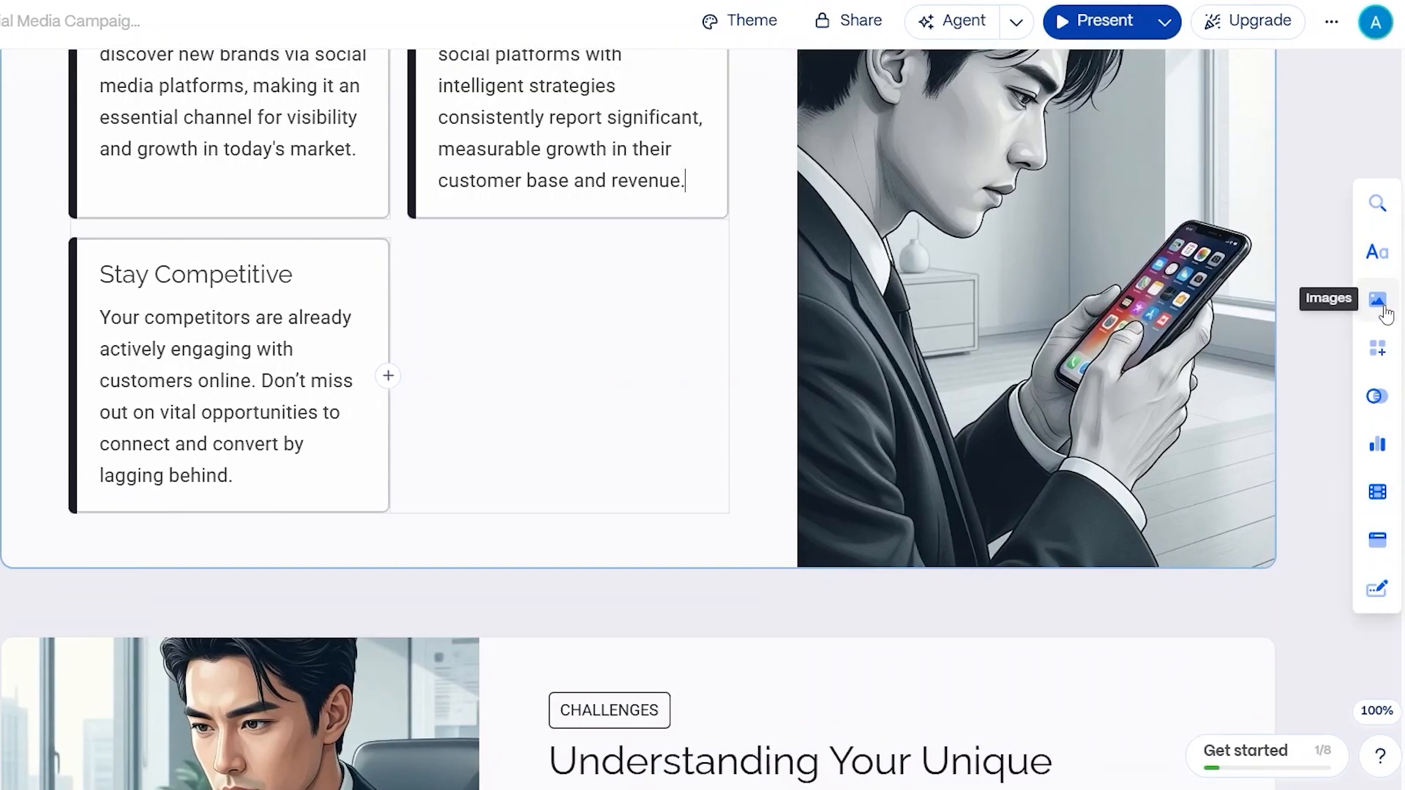
pyautogui.click(1379, 300)
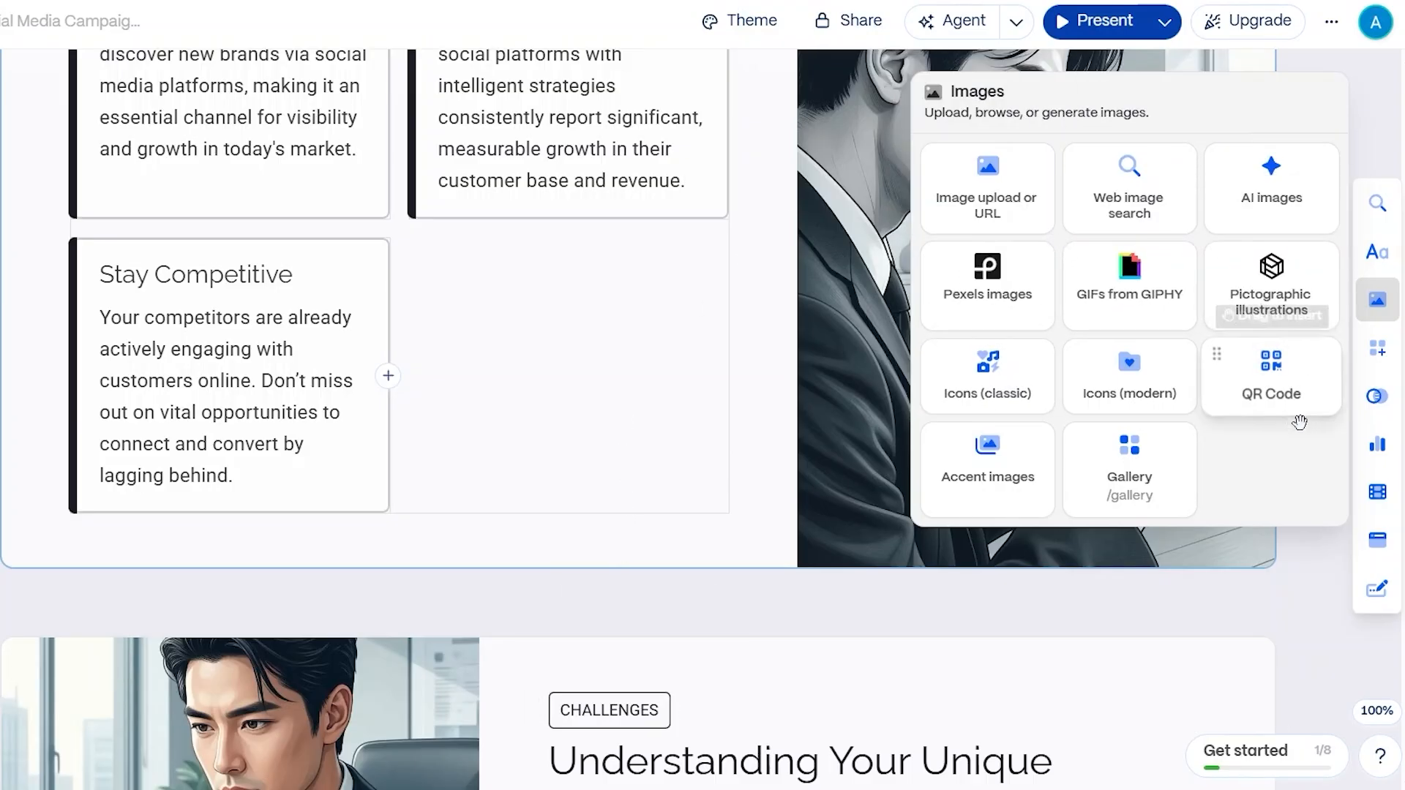
pyautogui.click(963, 211)
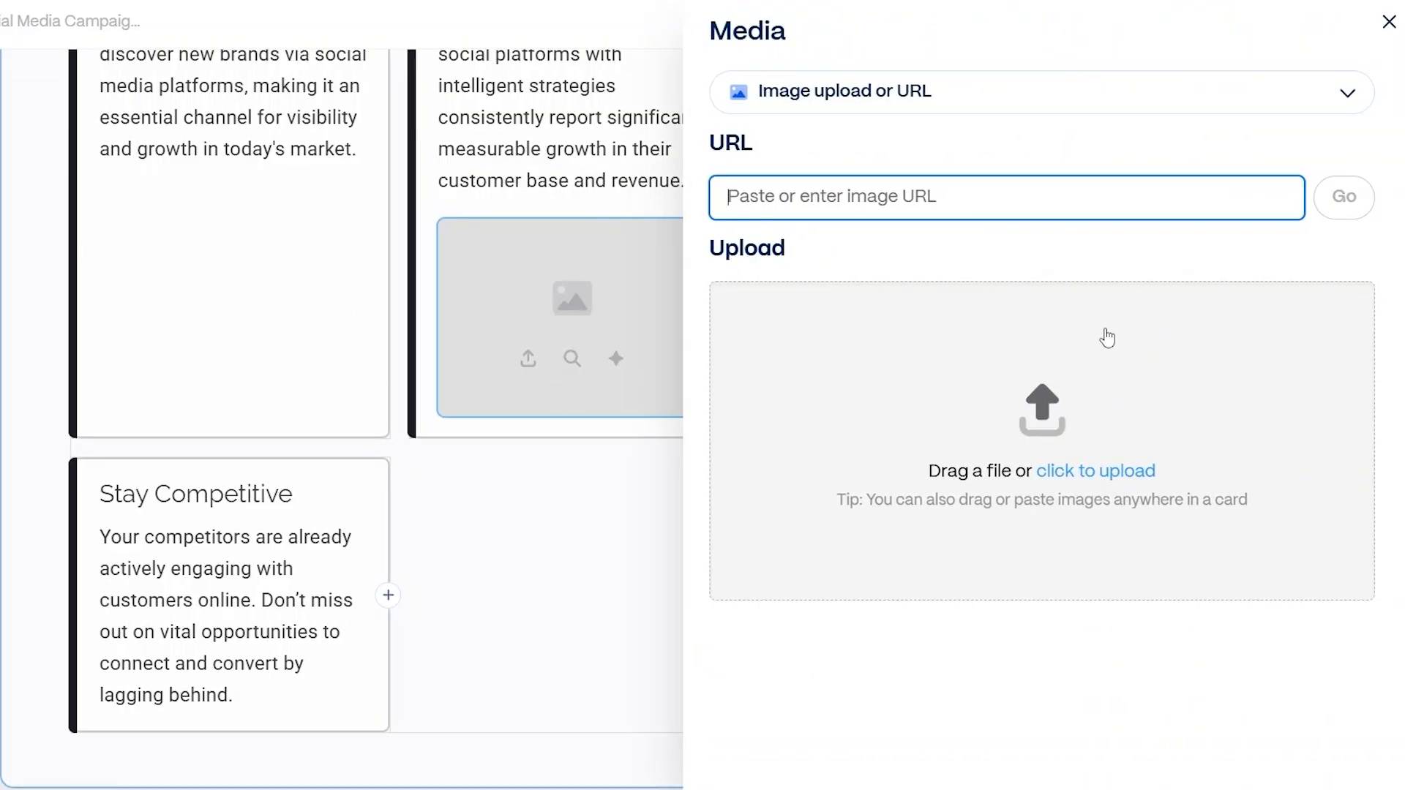
pyautogui.click(1068, 472)
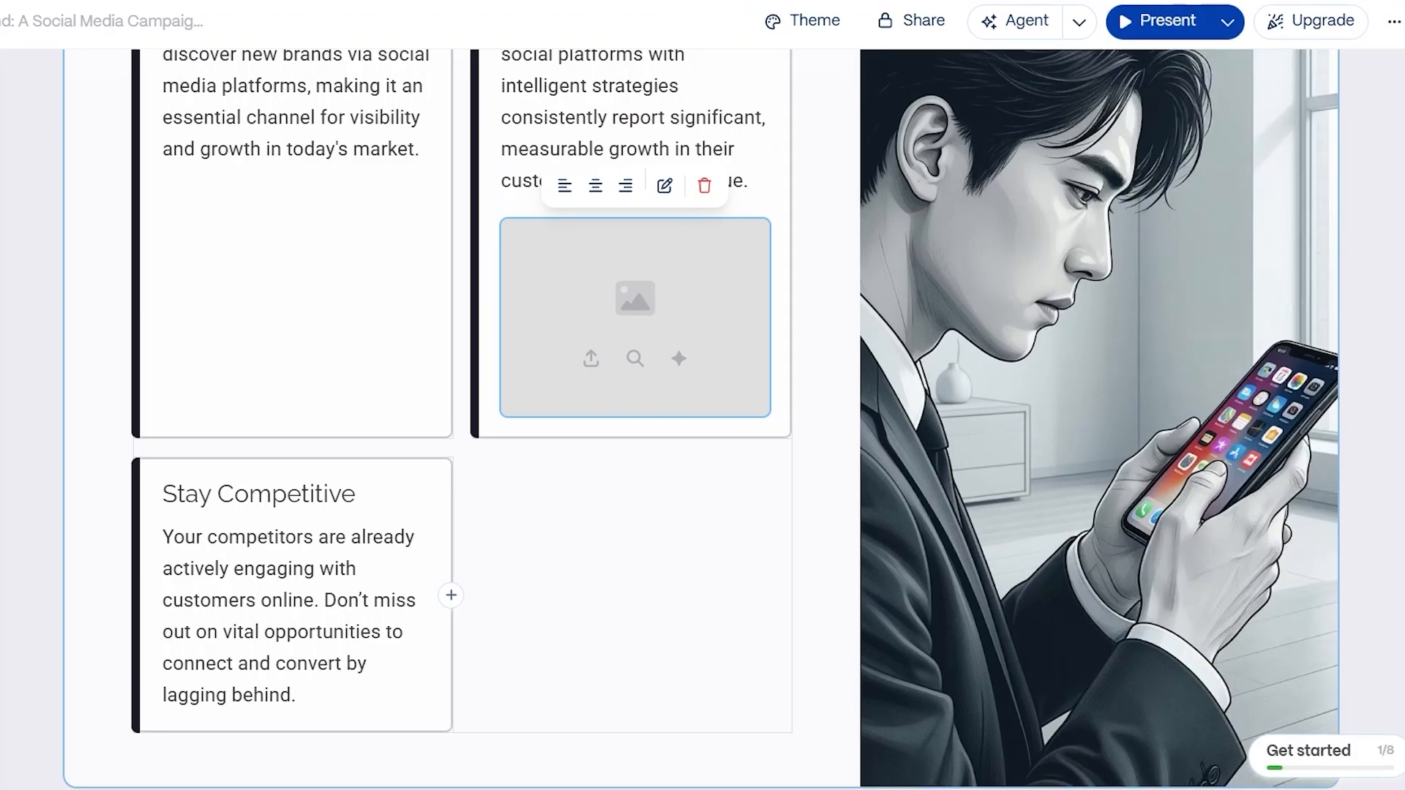
# Look at the AI image-editing options for the accent image on the "Why Social Media? Why Now?" card
pyautogui.scroll(-3, 701, 419)
pyautogui.scroll(12, 702, 419)
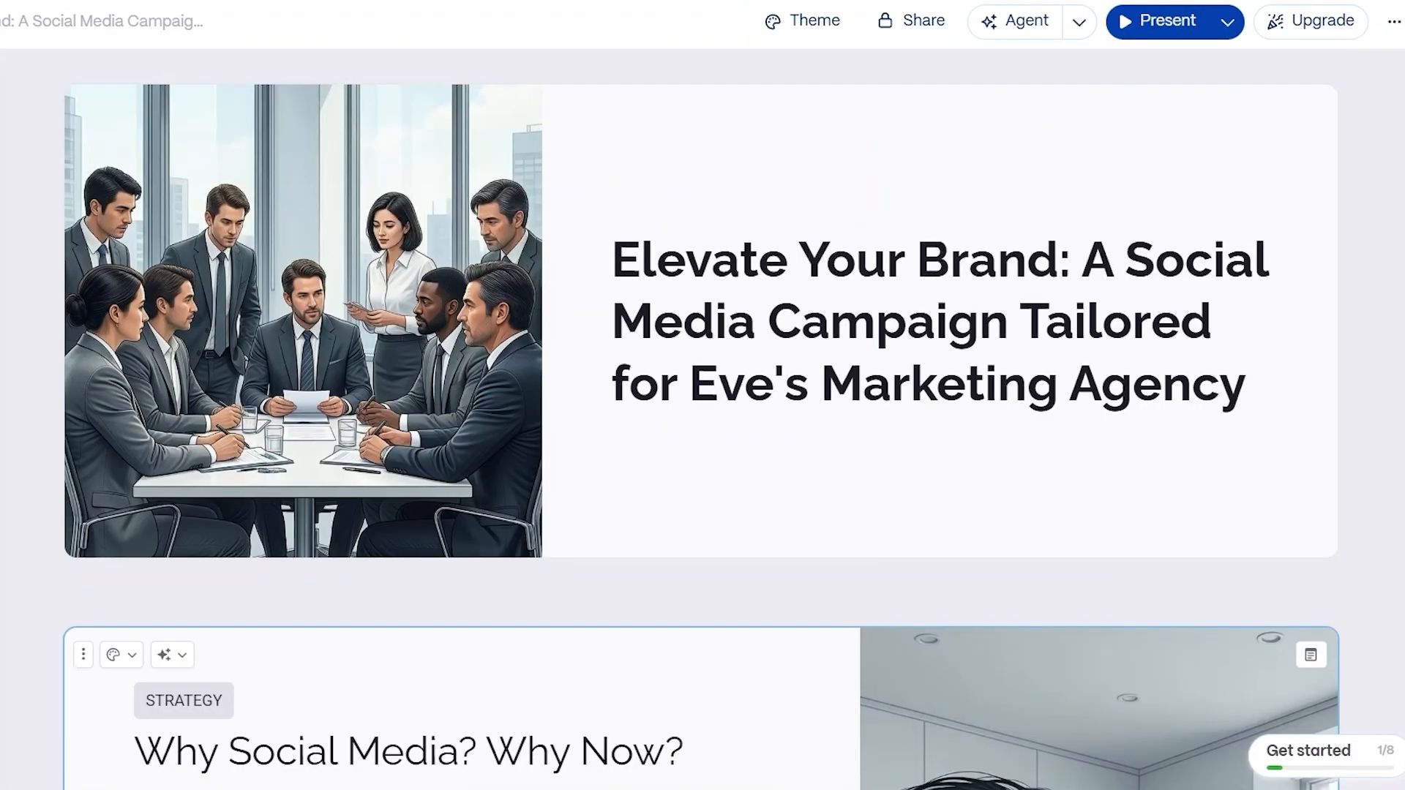
pyautogui.scroll(-10, 701, 419)
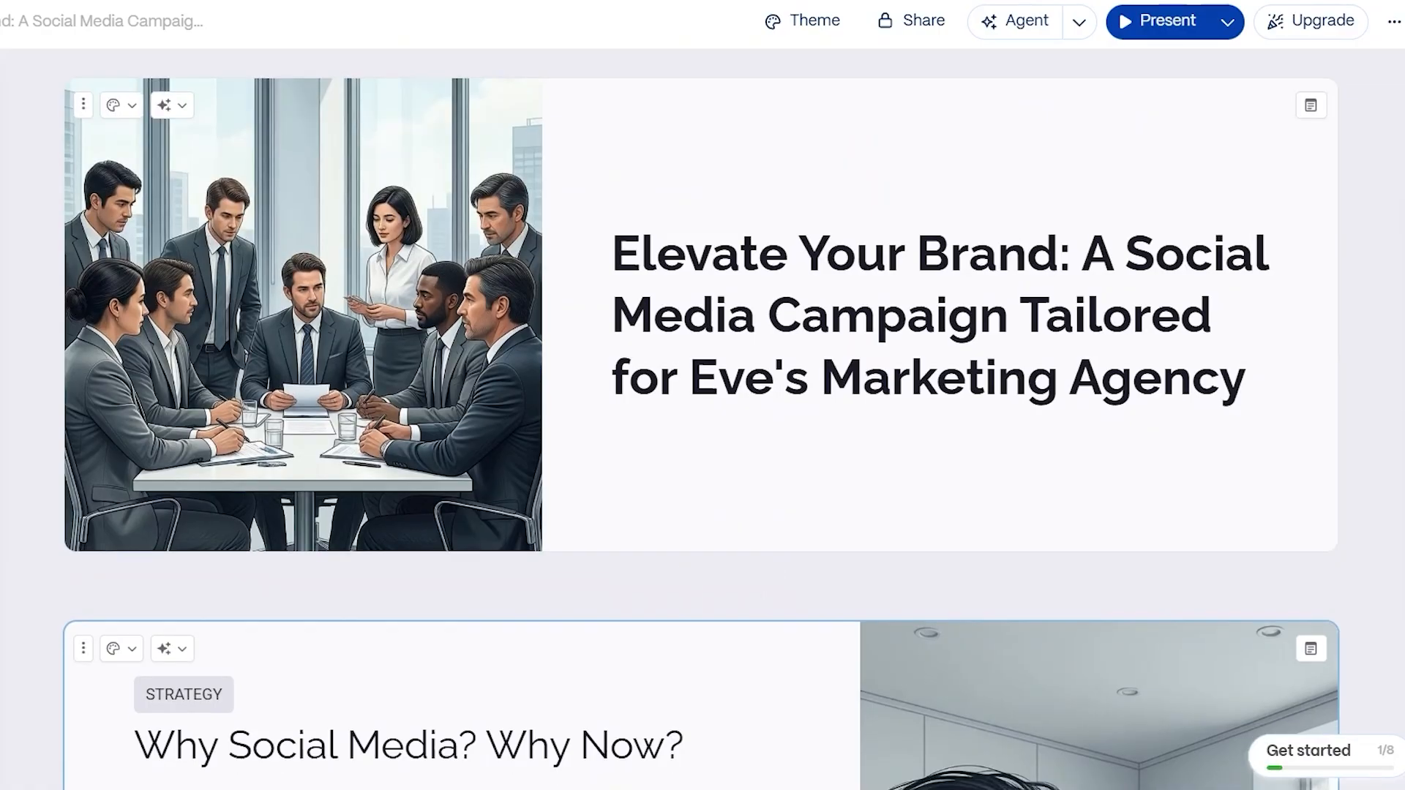
pyautogui.scroll(-14, 701, 420)
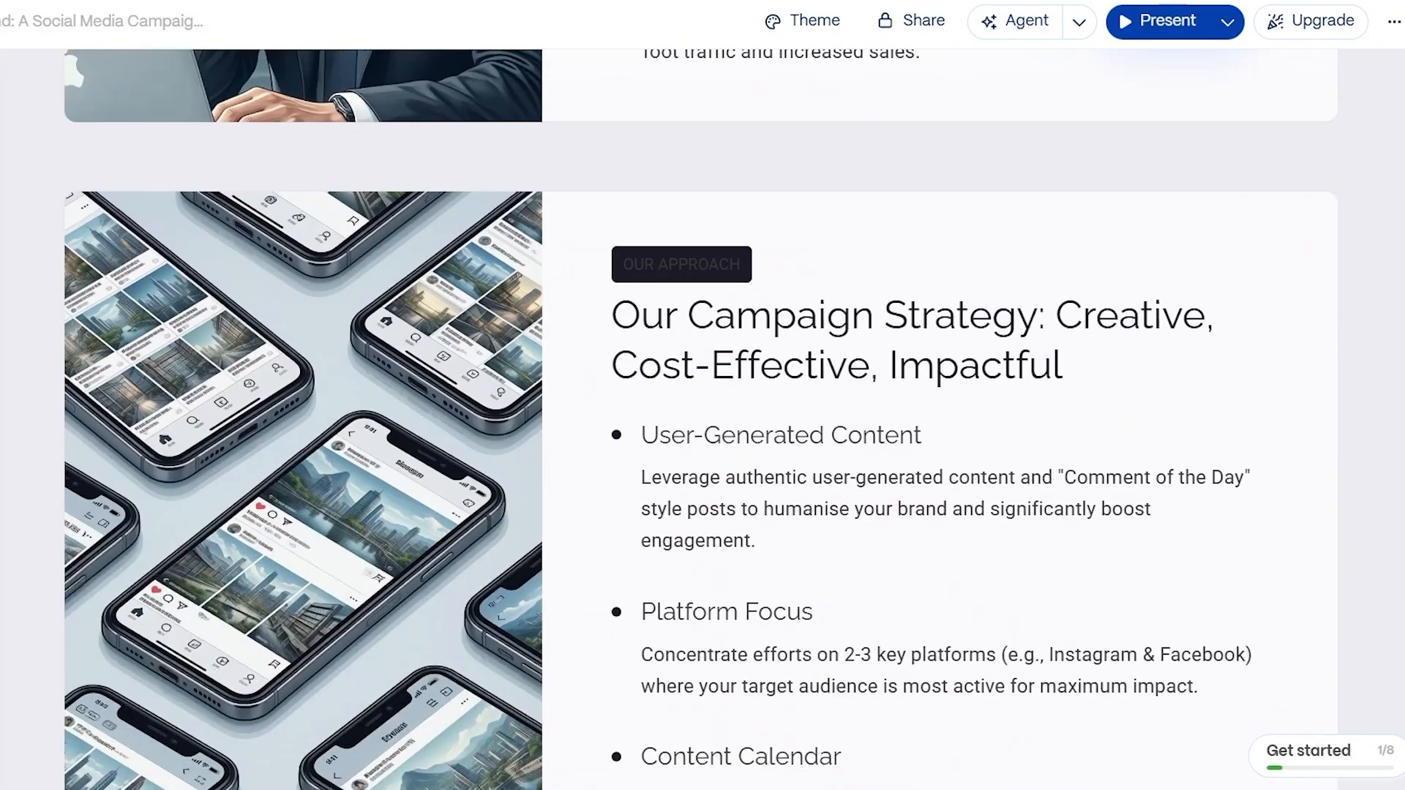
pyautogui.scroll(10, 701, 419)
pyautogui.scroll(8, 1347, 270)
pyautogui.scroll(-4, 1347, 271)
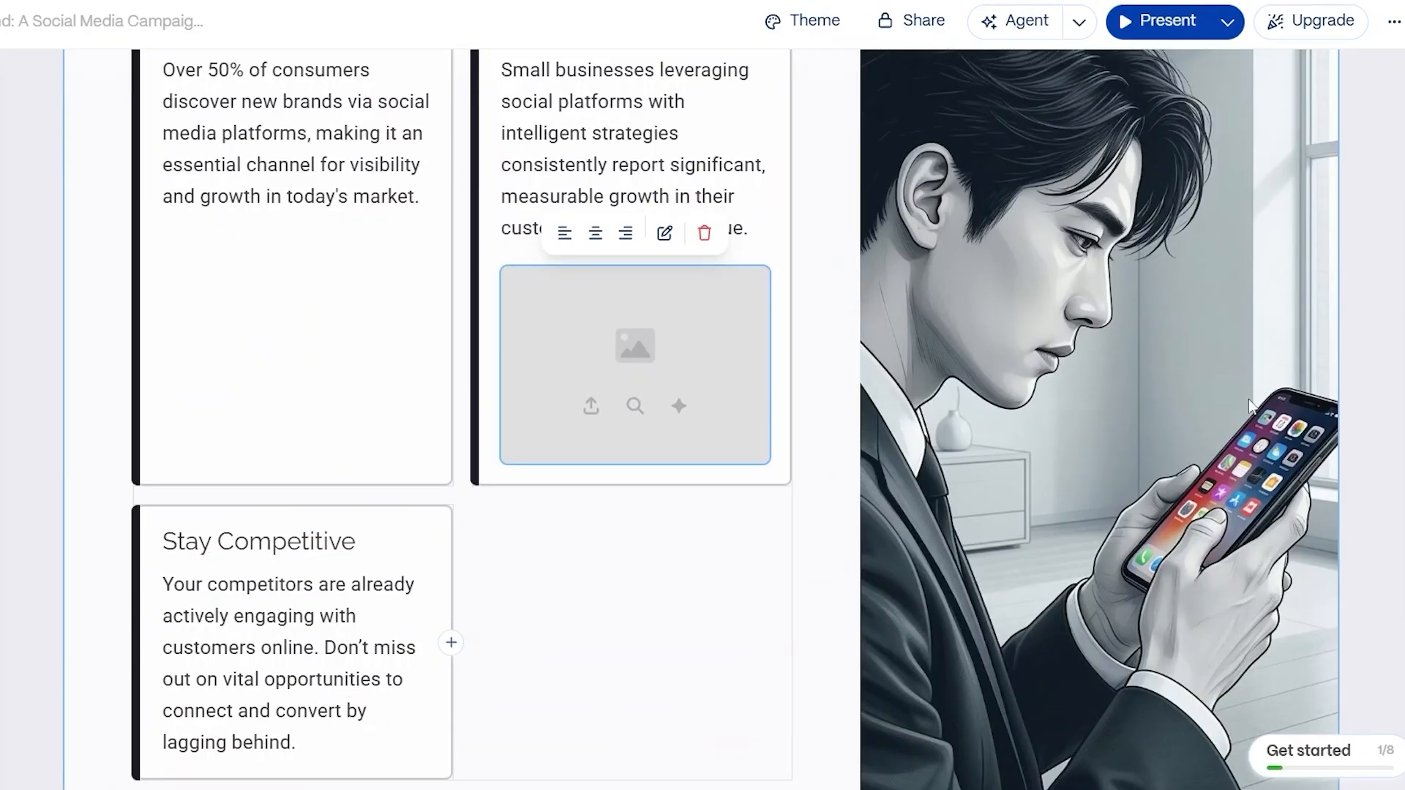
pyautogui.click(1163, 457)
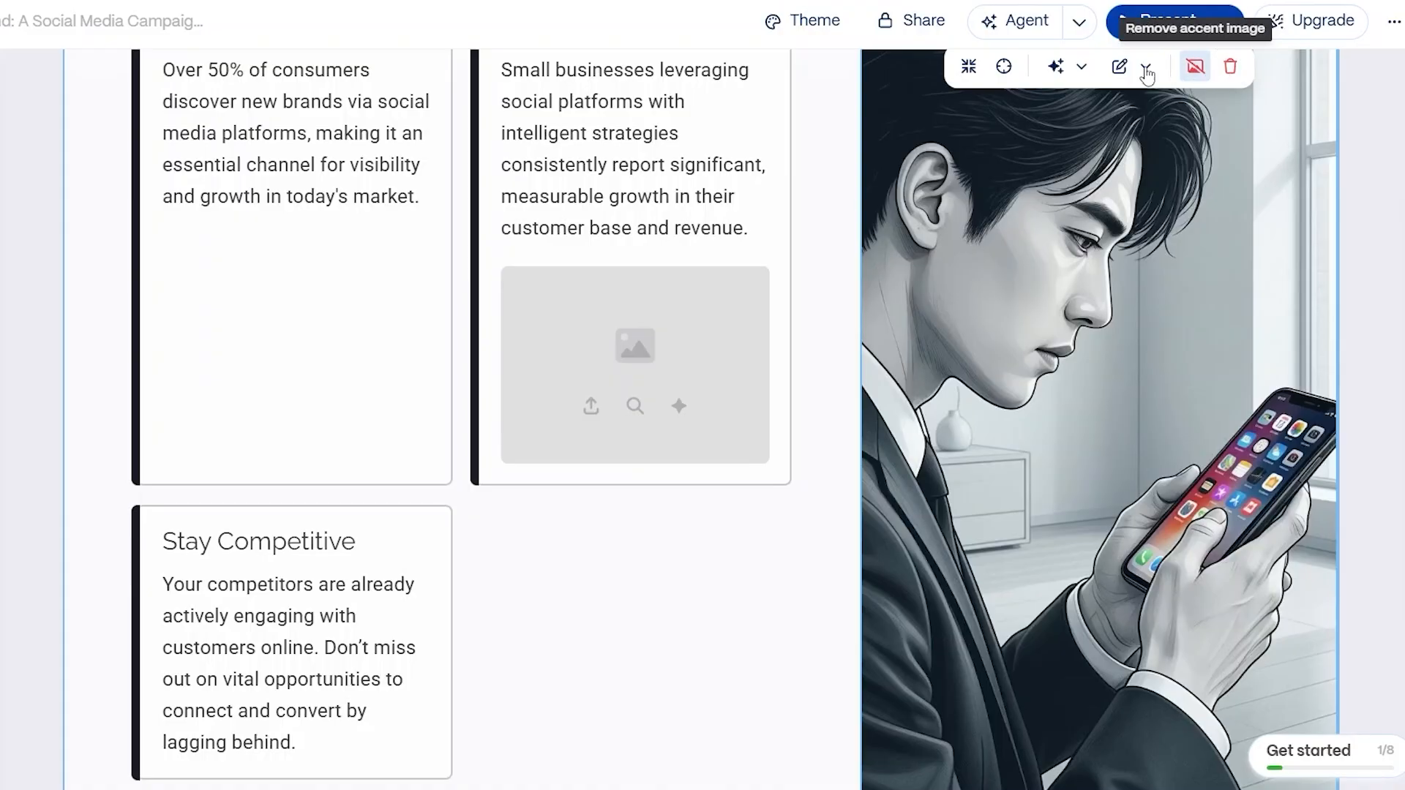
pyautogui.click(1056, 68)
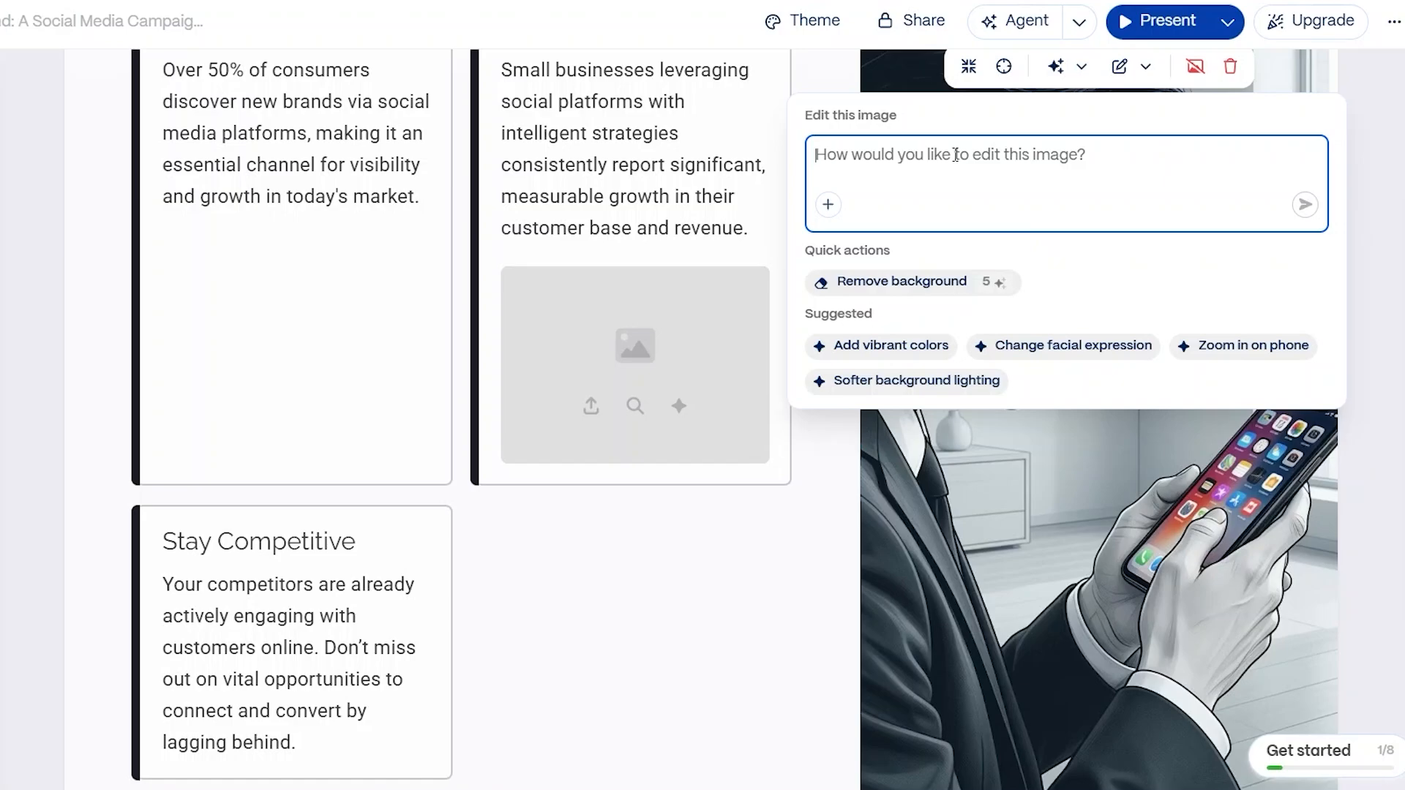
pyautogui.click(755, 589)
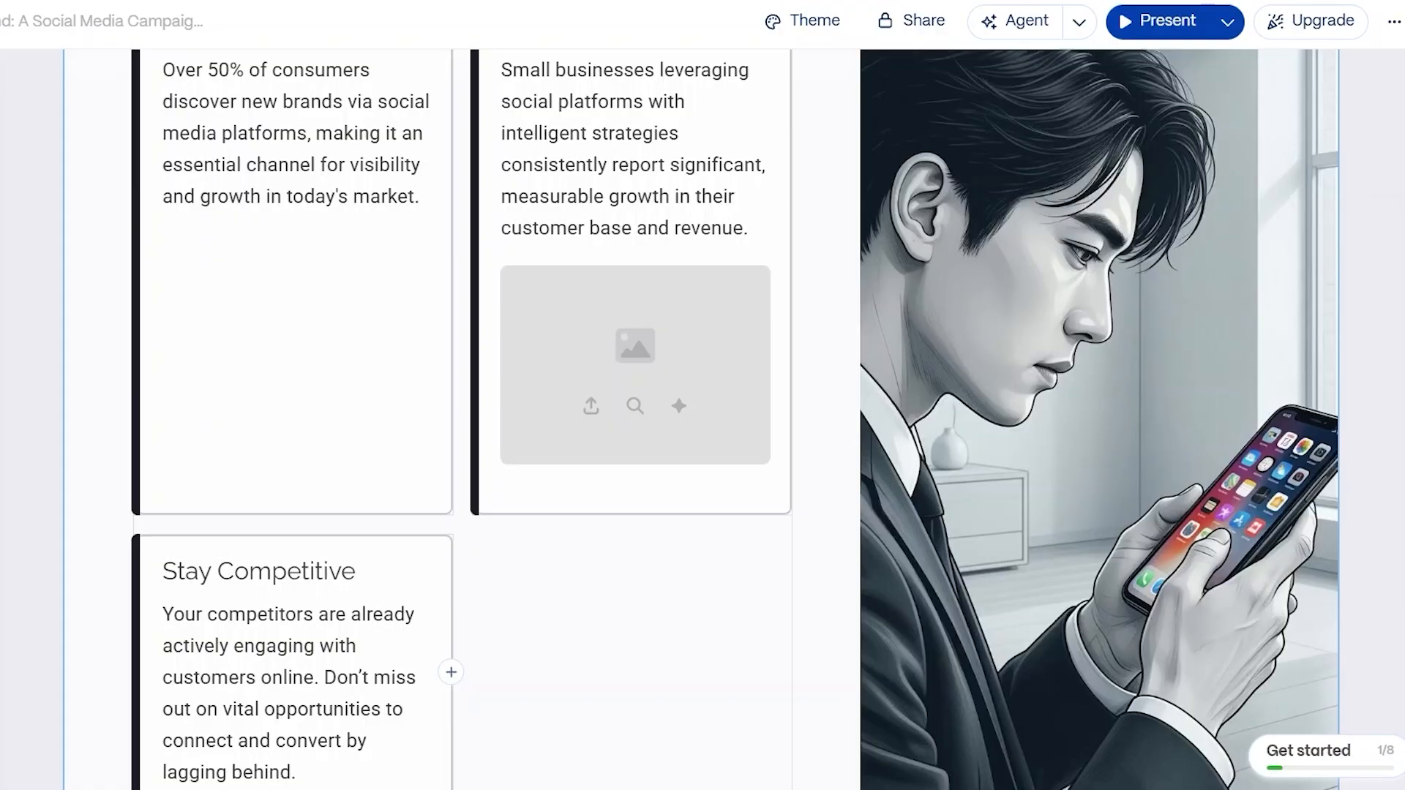
# Examine the layout and content of the challenges and campaign strategy cards
pyautogui.scroll(-15, 700, 419)
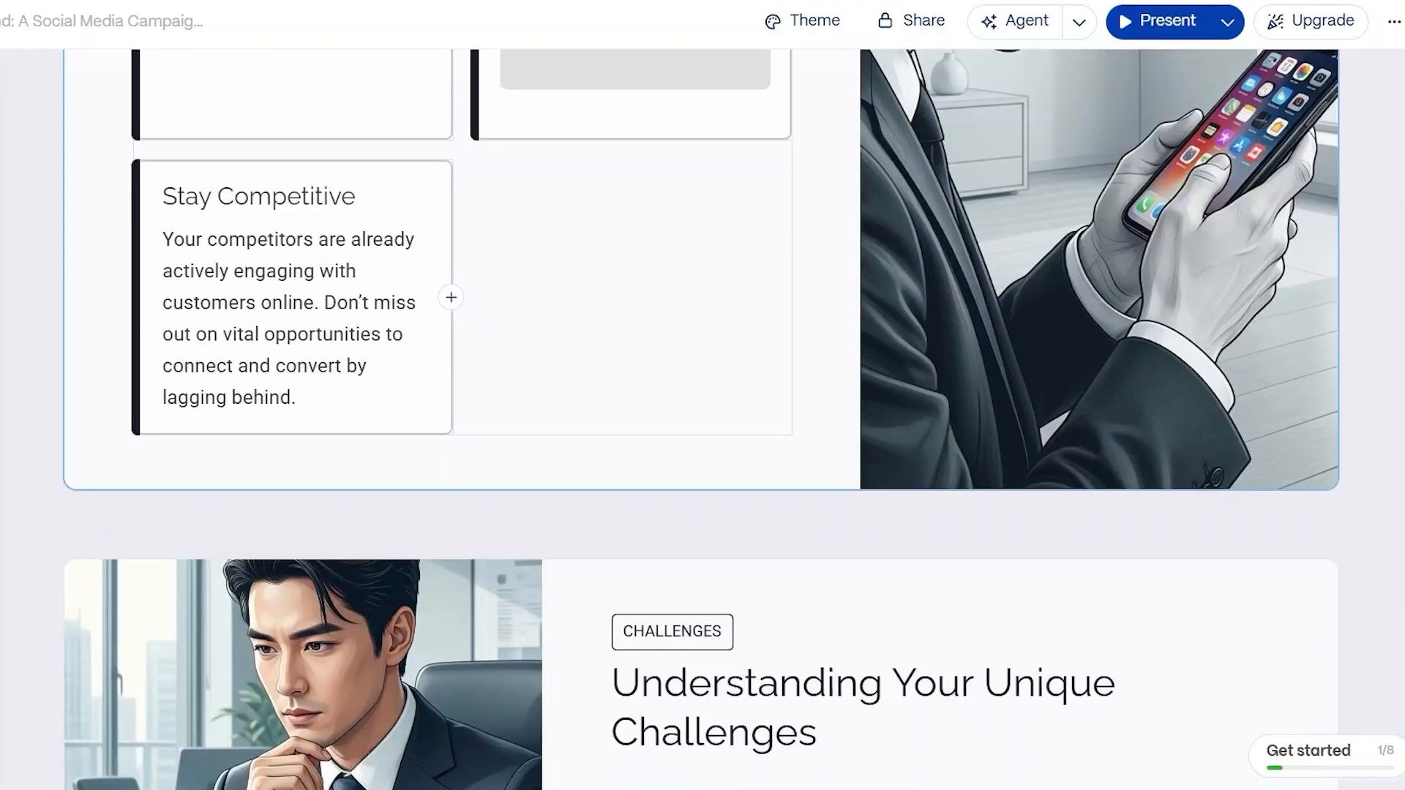
pyautogui.scroll(-2, 700, 419)
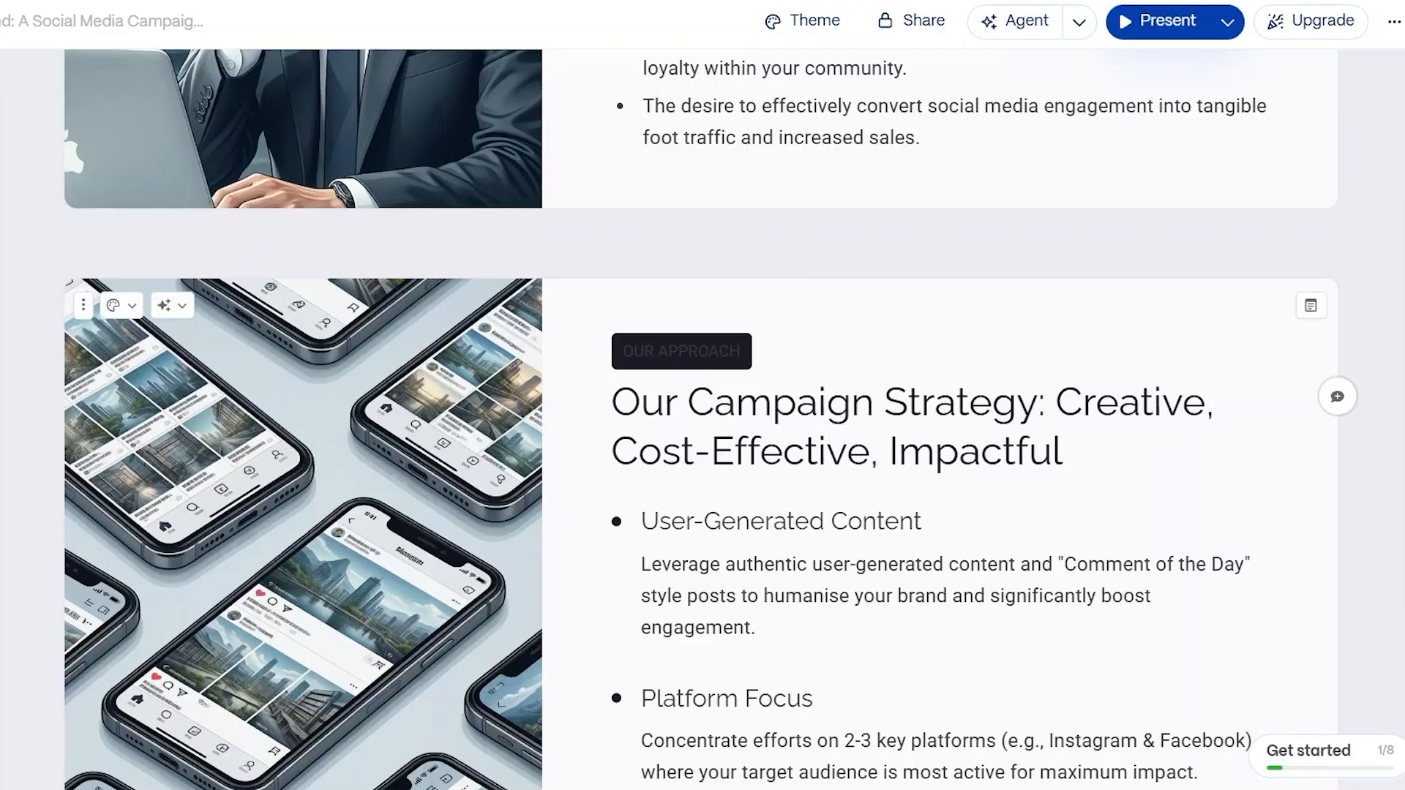
pyautogui.scroll(-10, 700, 420)
pyautogui.scroll(6, 701, 419)
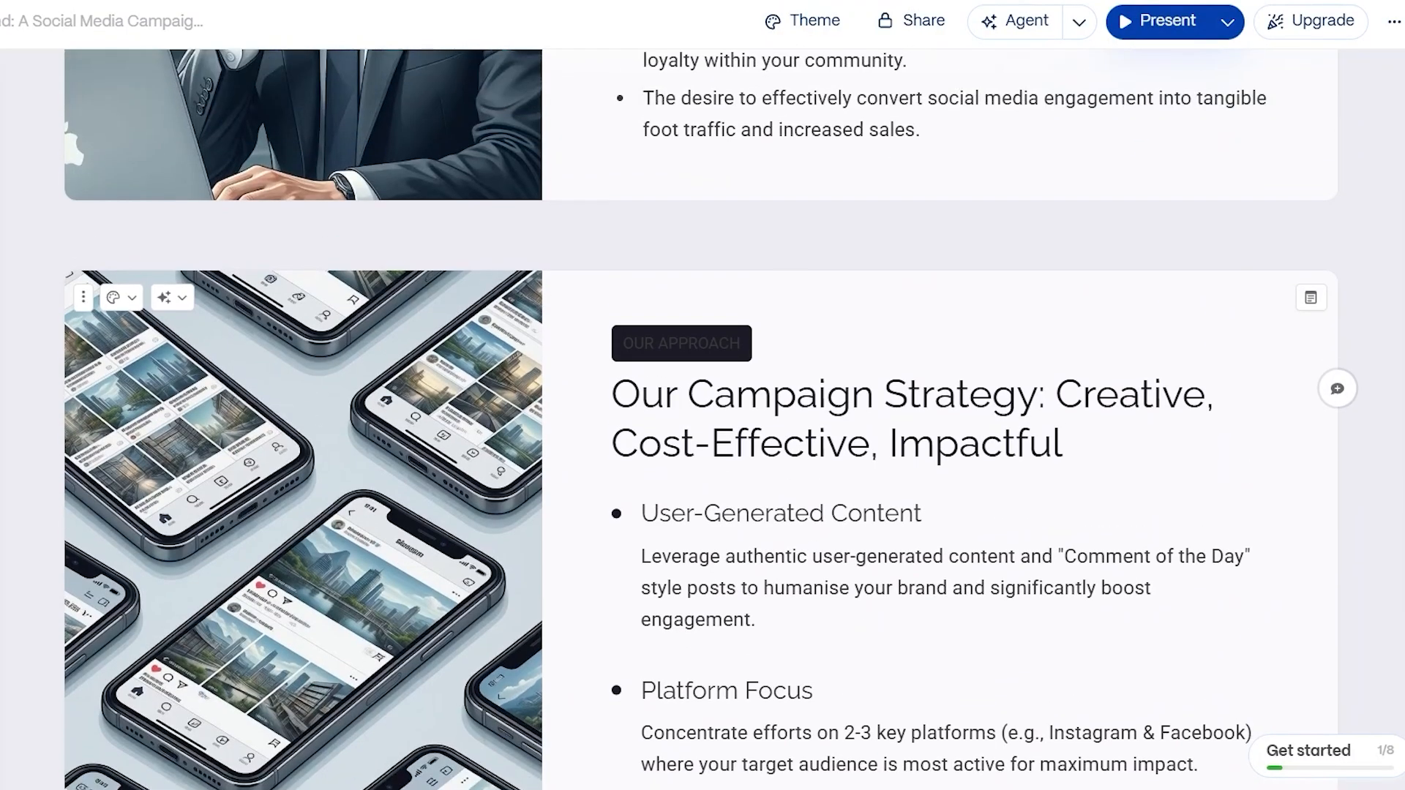
pyautogui.scroll(1, 700, 419)
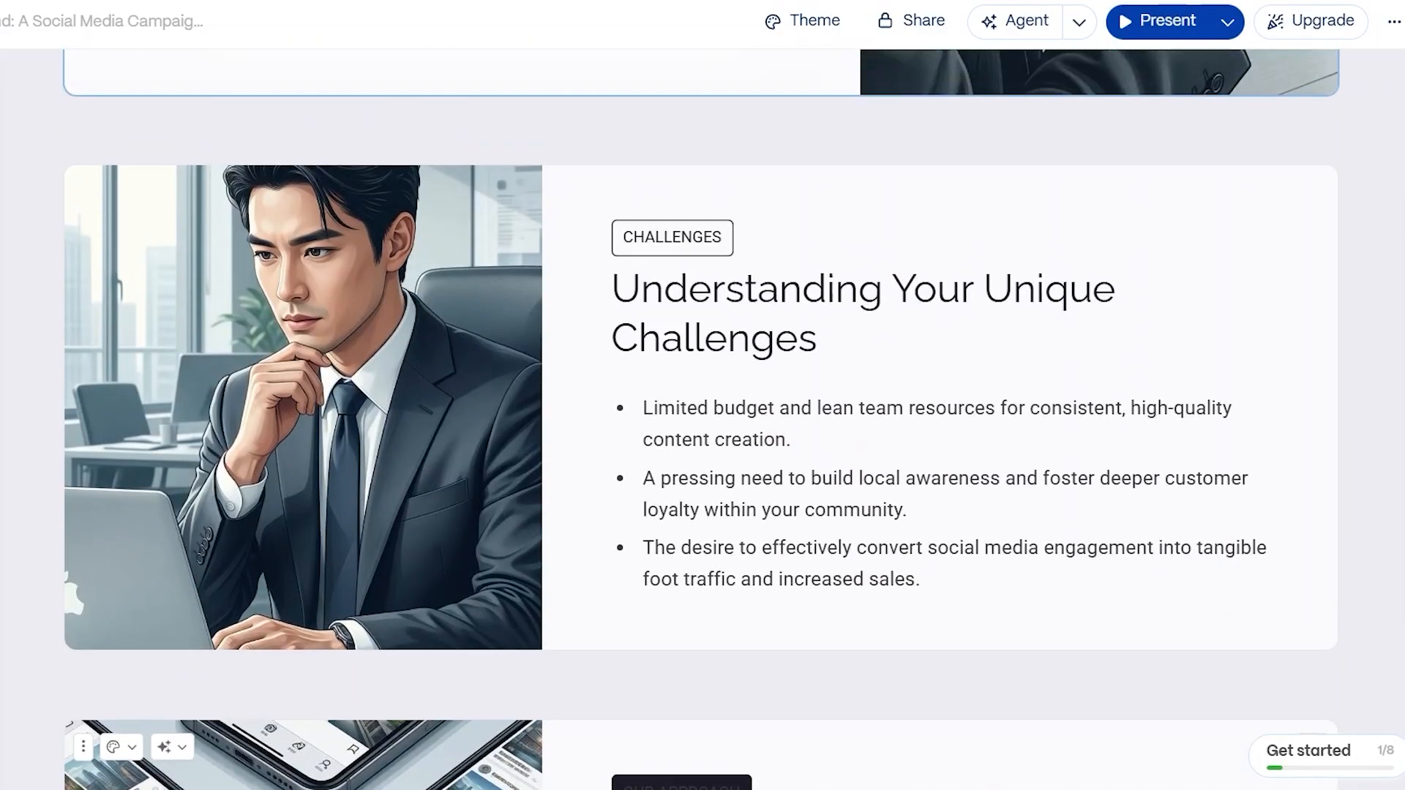
pyautogui.scroll(-8, 701, 419)
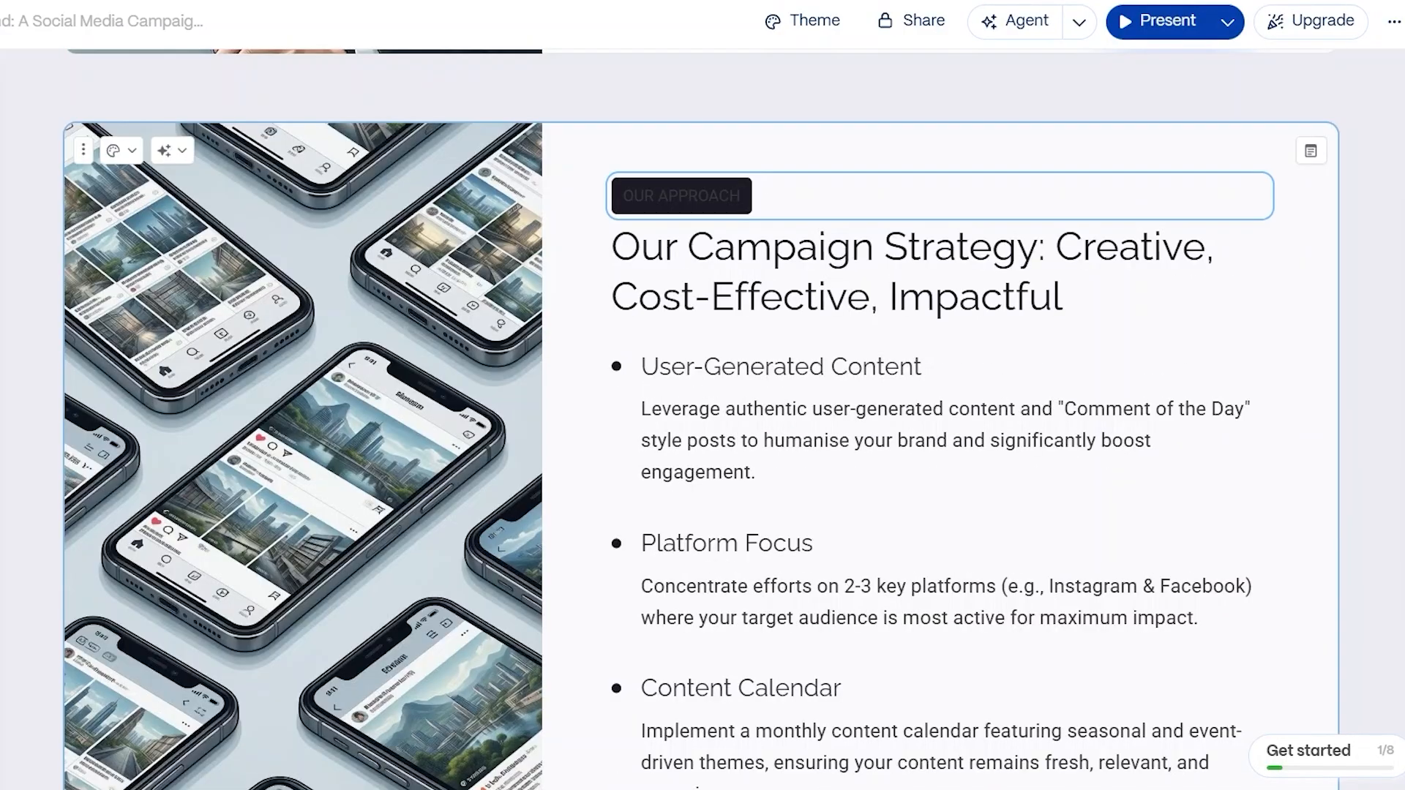
pyautogui.scroll(-18, 701, 420)
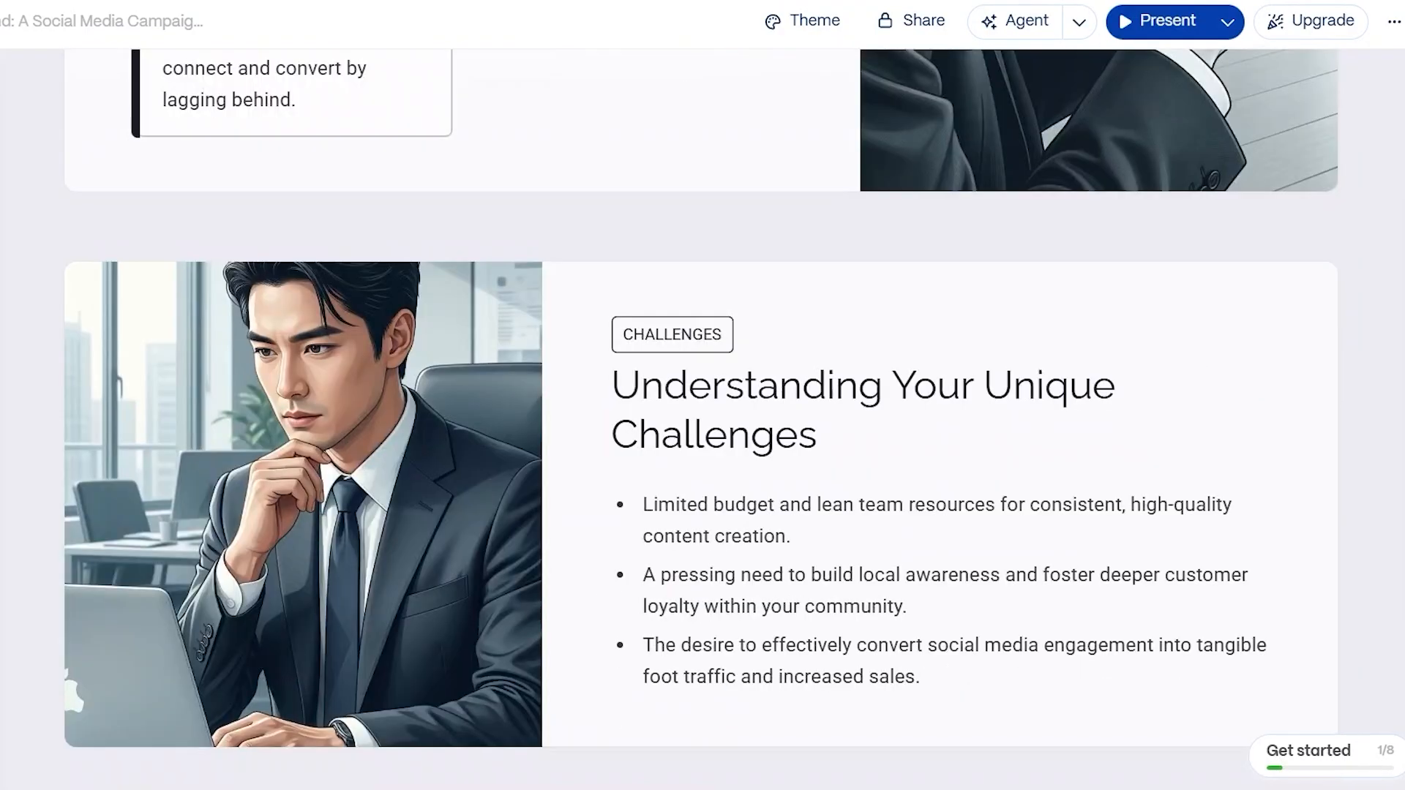
# Browse the standard themes and apply the Petrol theme to the whole presentation
pyautogui.scroll(15, 700, 419)
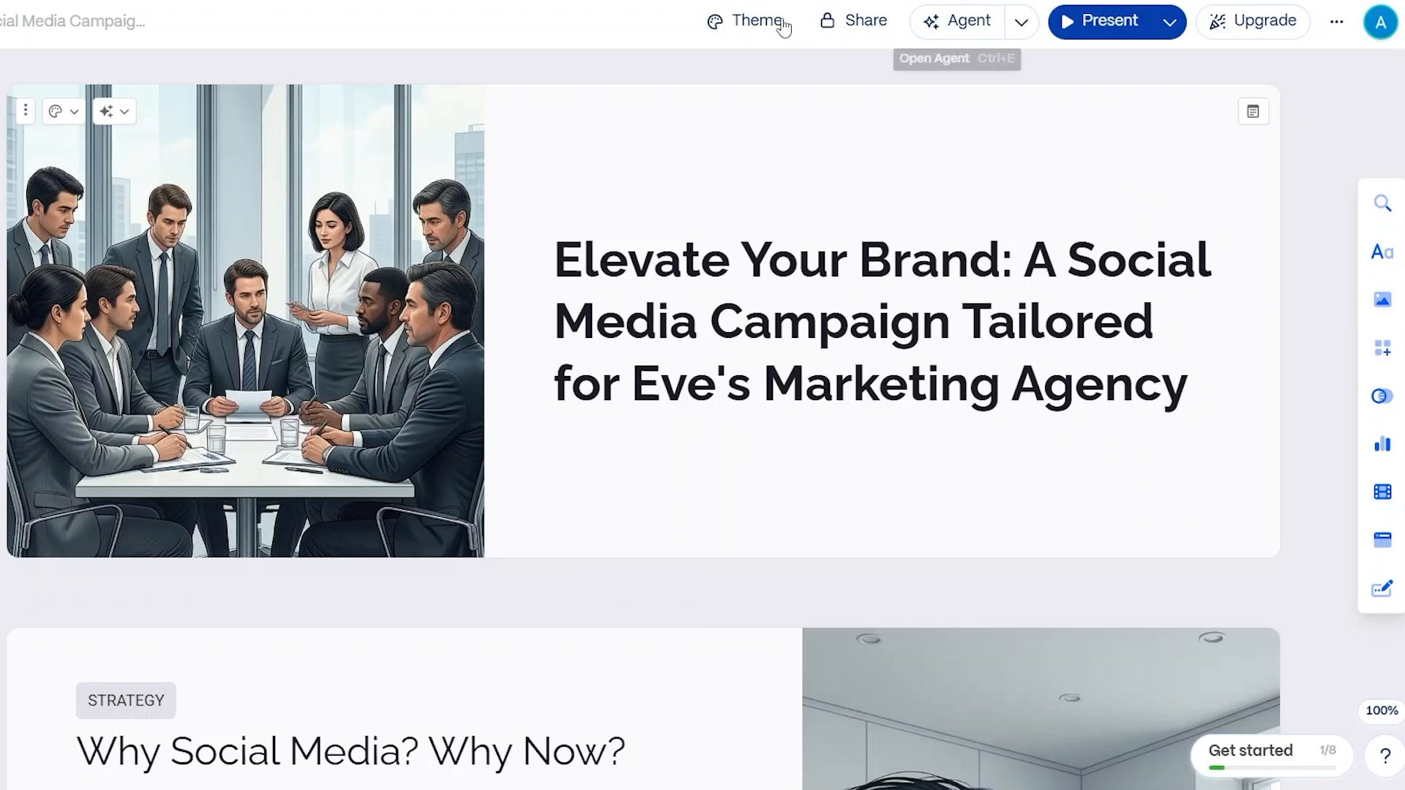
pyautogui.click(760, 22)
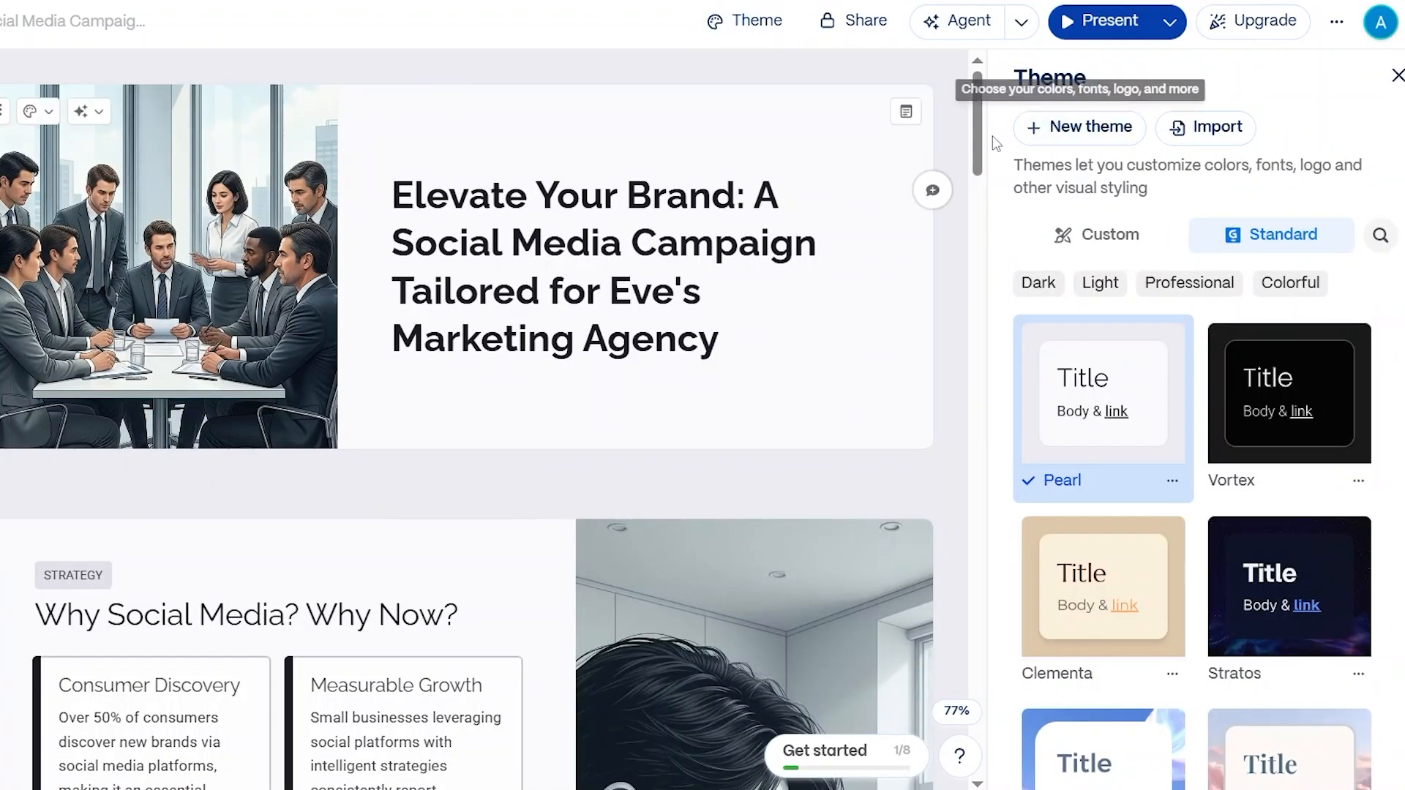
pyautogui.click(1070, 144)
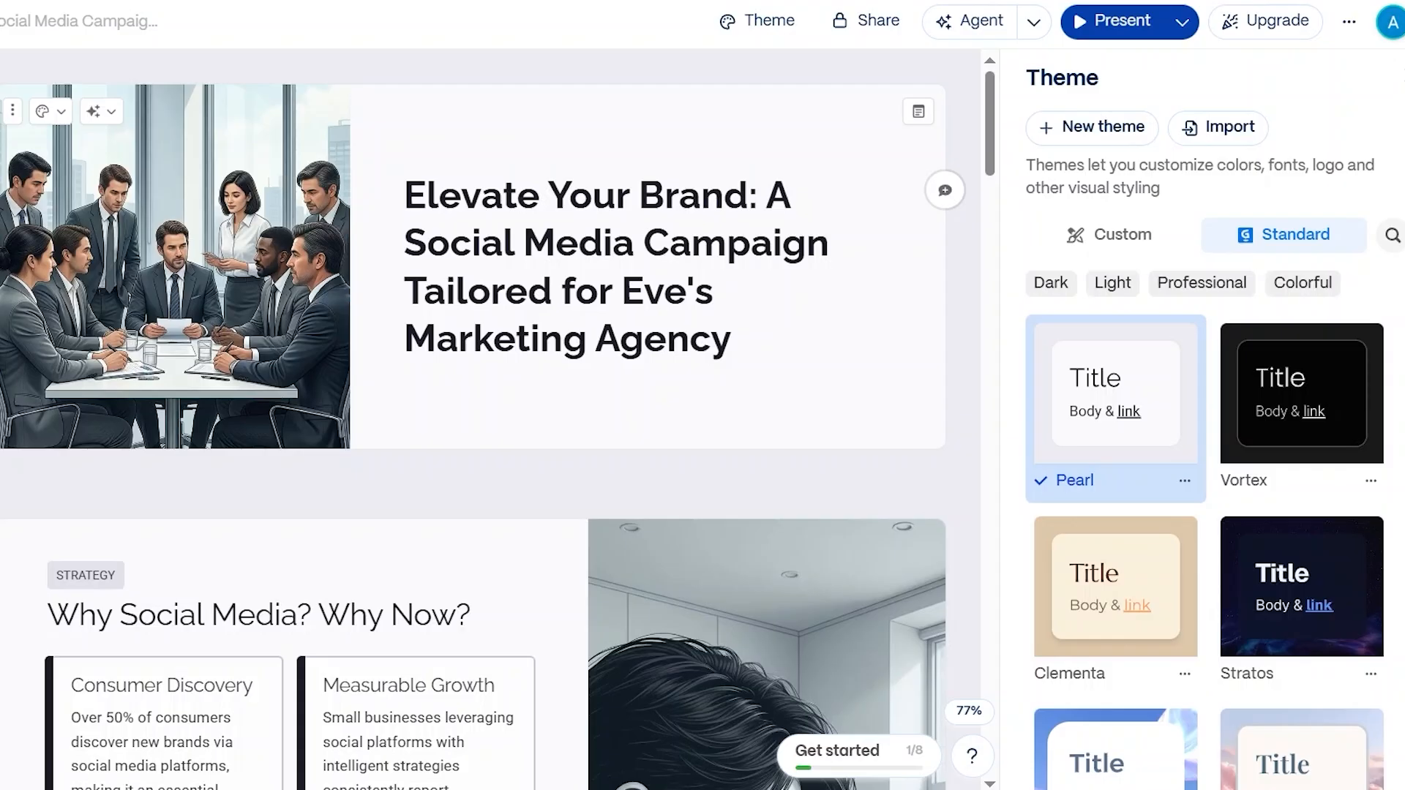
pyautogui.scroll(-15, 1205, 553)
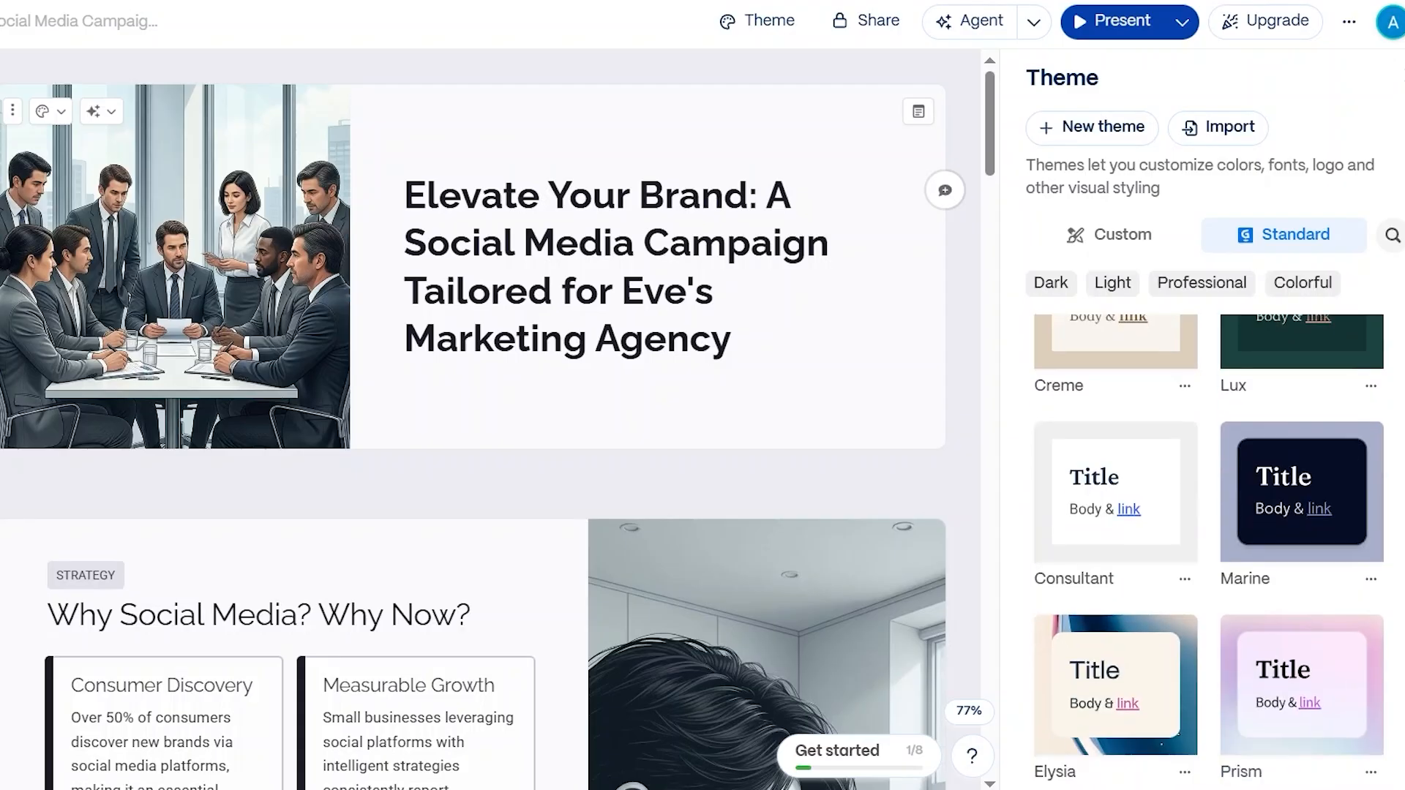
pyautogui.scroll(-15, 1209, 552)
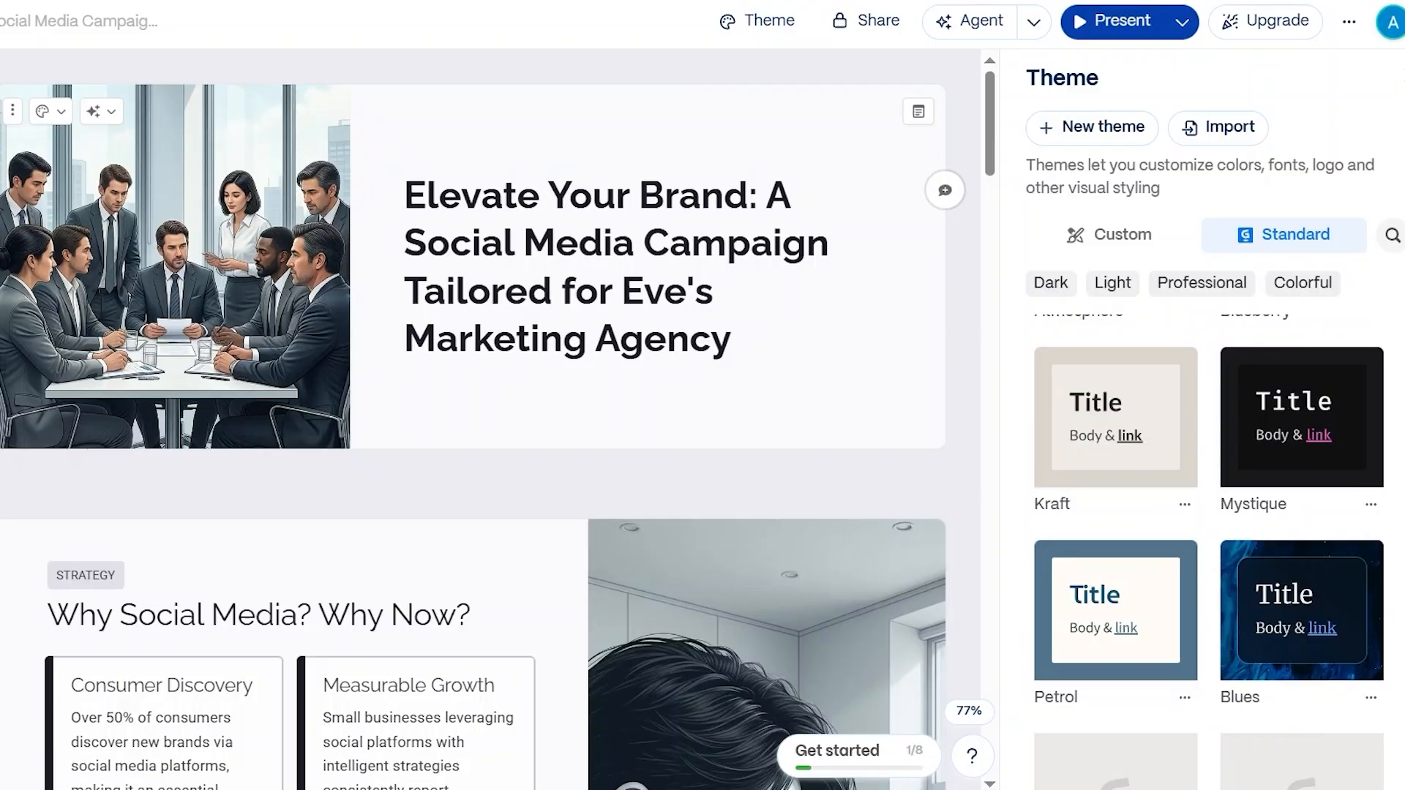
pyautogui.scroll(-8, 1210, 552)
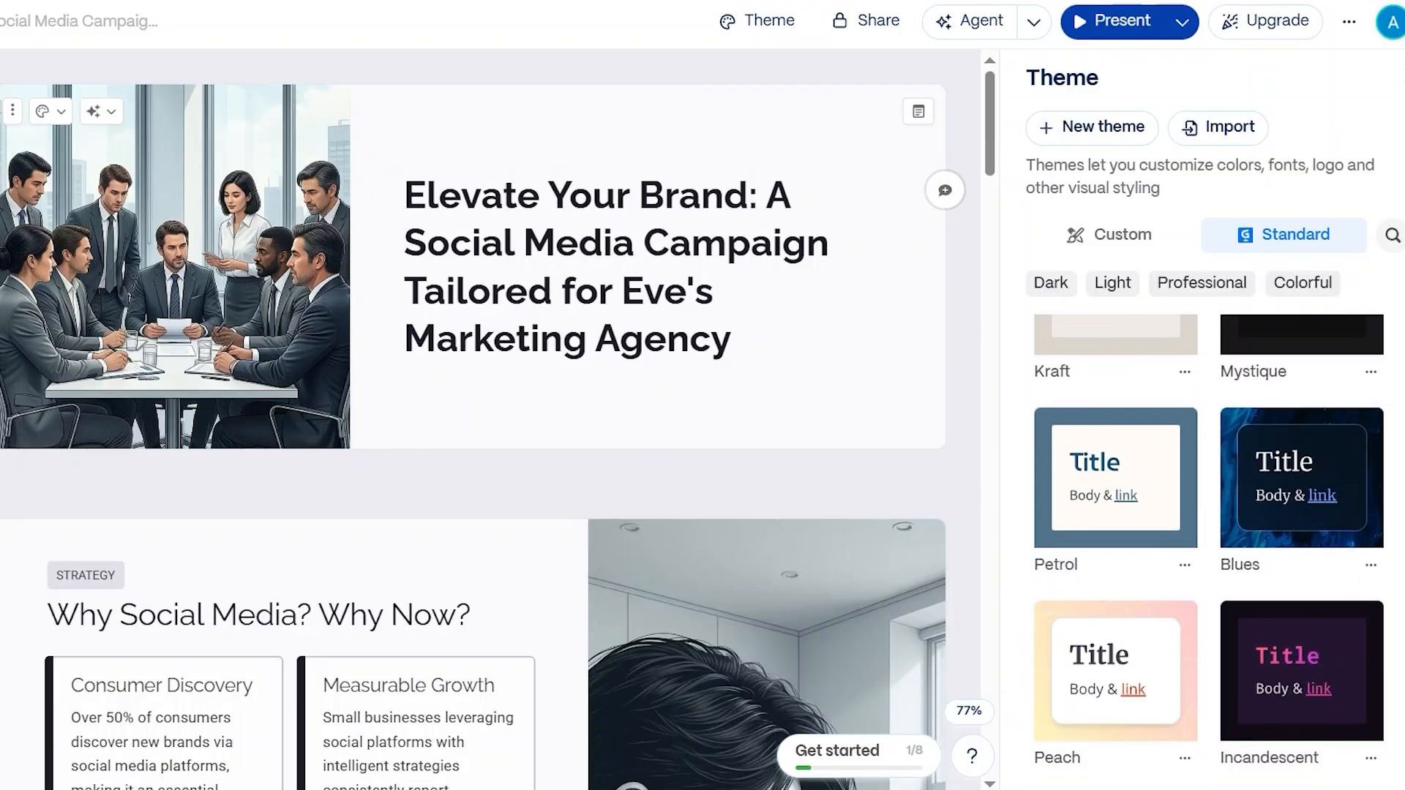
pyautogui.click(1181, 513)
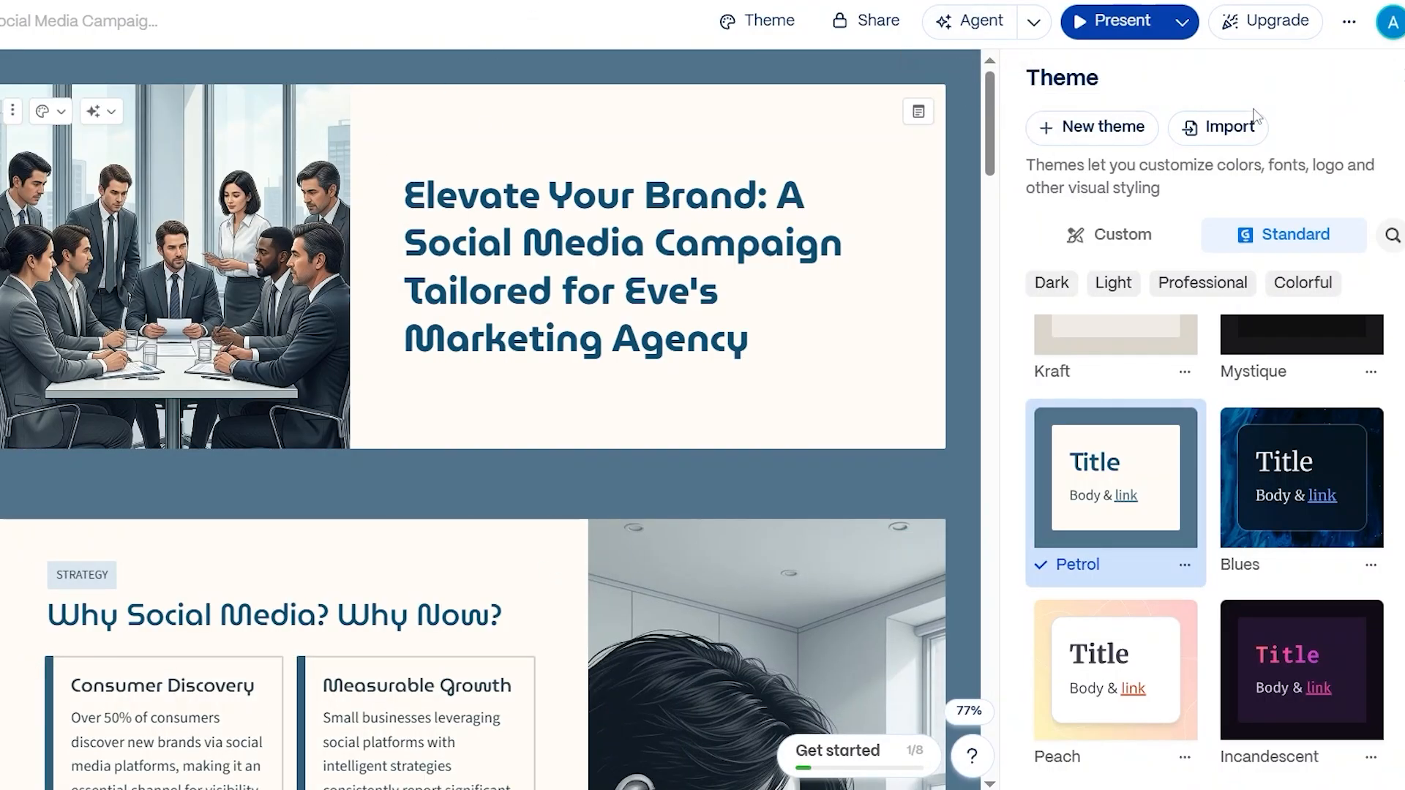
pyautogui.click(1402, 76)
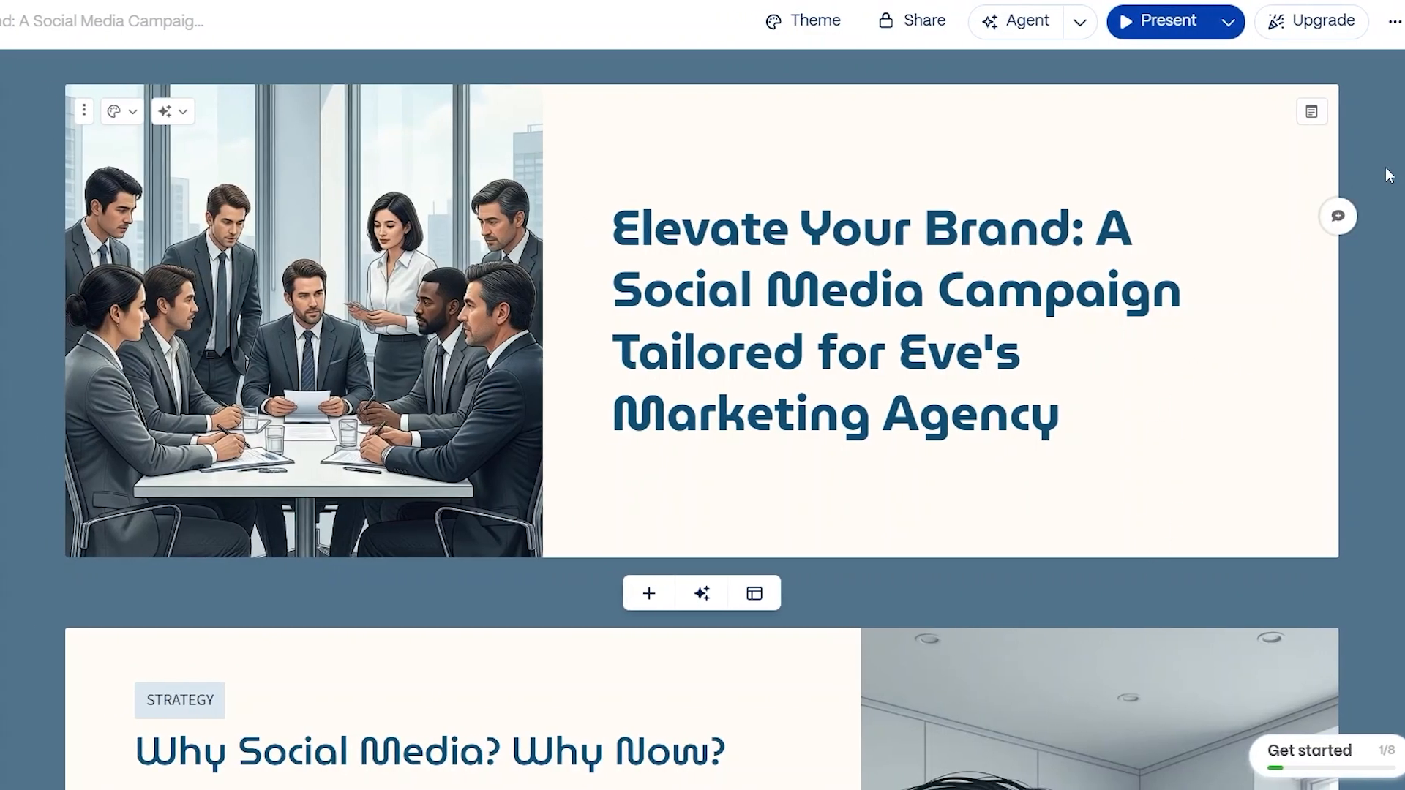
# Review how all the cards look in the Petrol theme, from the title card to the closing card
pyautogui.scroll(-20, 1388, 176)
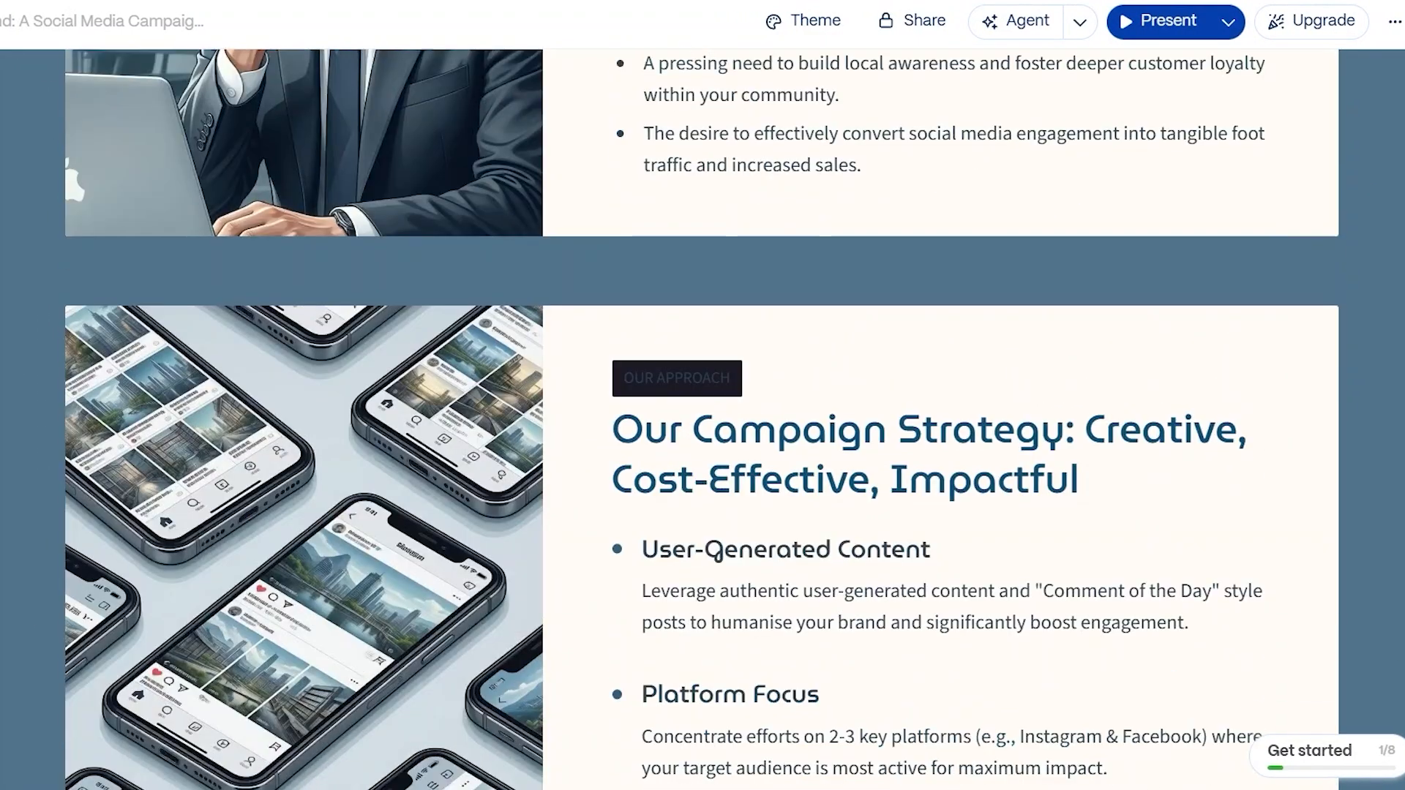
pyautogui.scroll(-15, 702, 420)
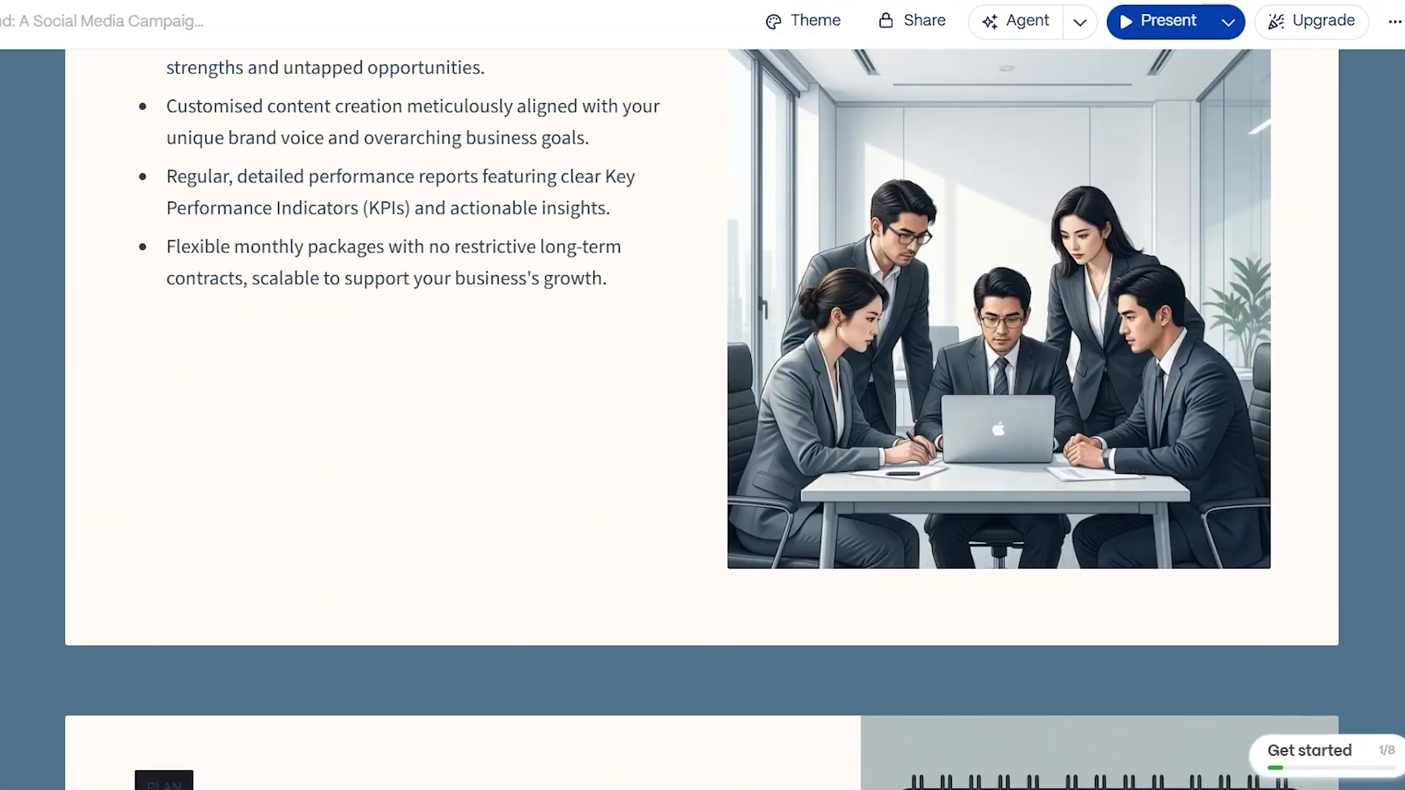
pyautogui.scroll(-15, 701, 419)
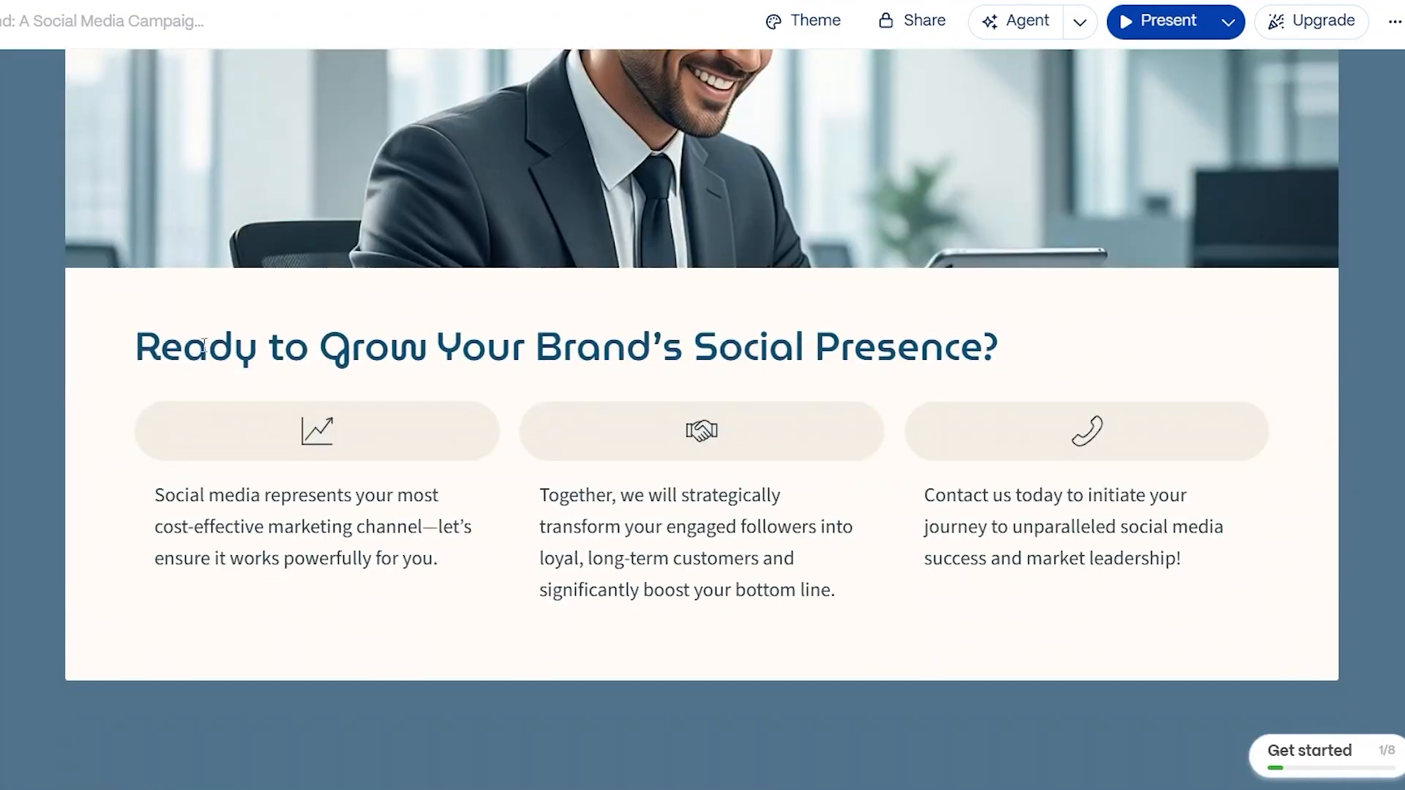
pyautogui.scroll(12, 204, 347)
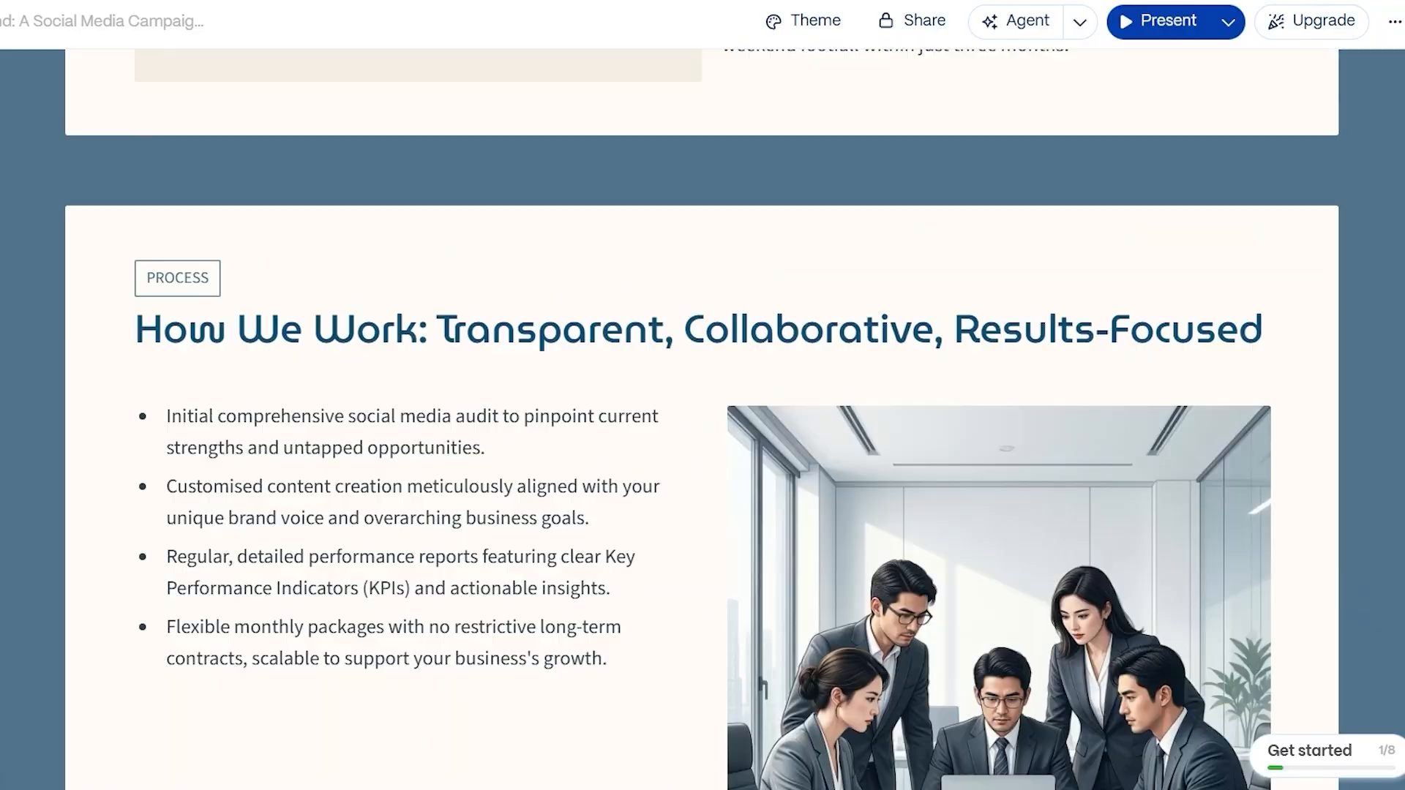
pyautogui.scroll(15, 701, 420)
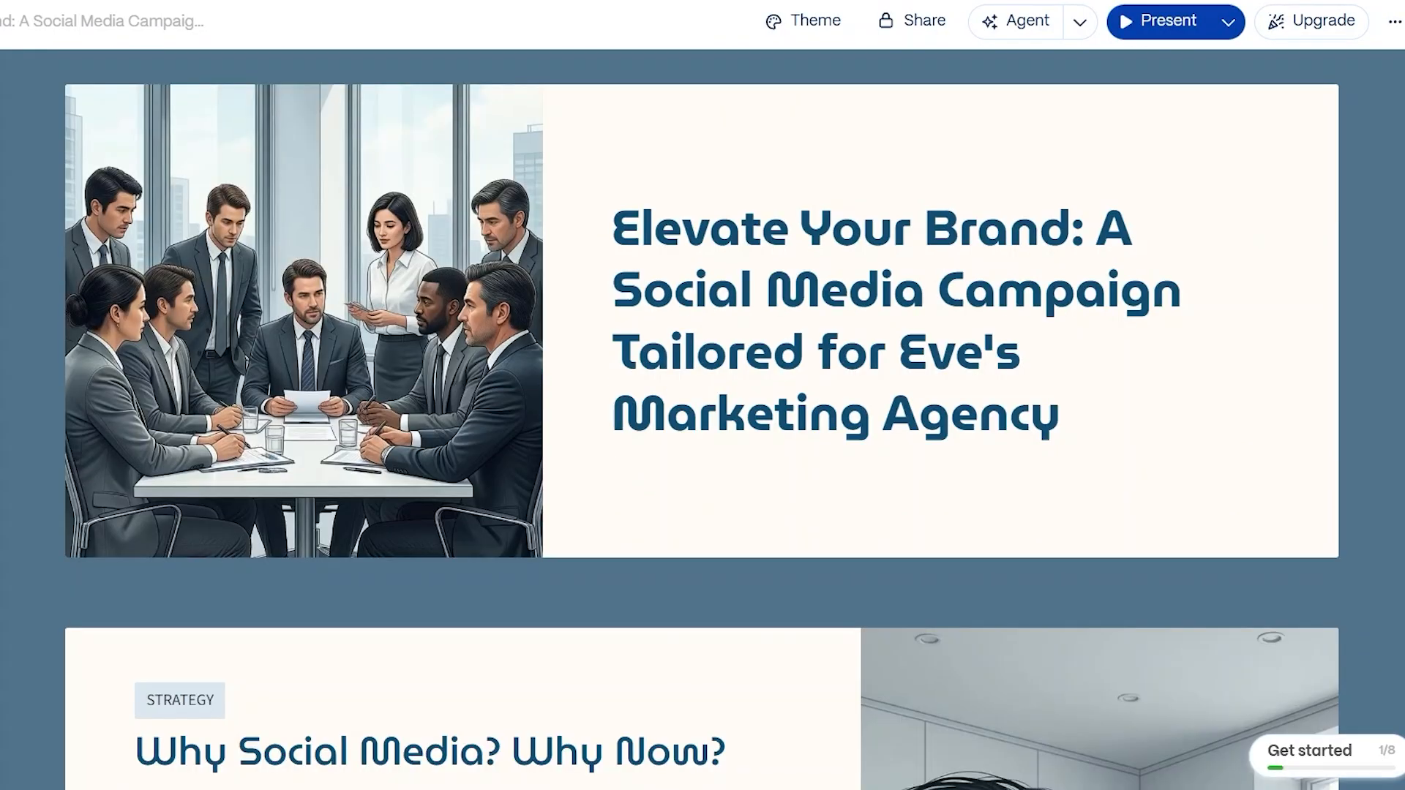
pyautogui.scroll(-15, 701, 420)
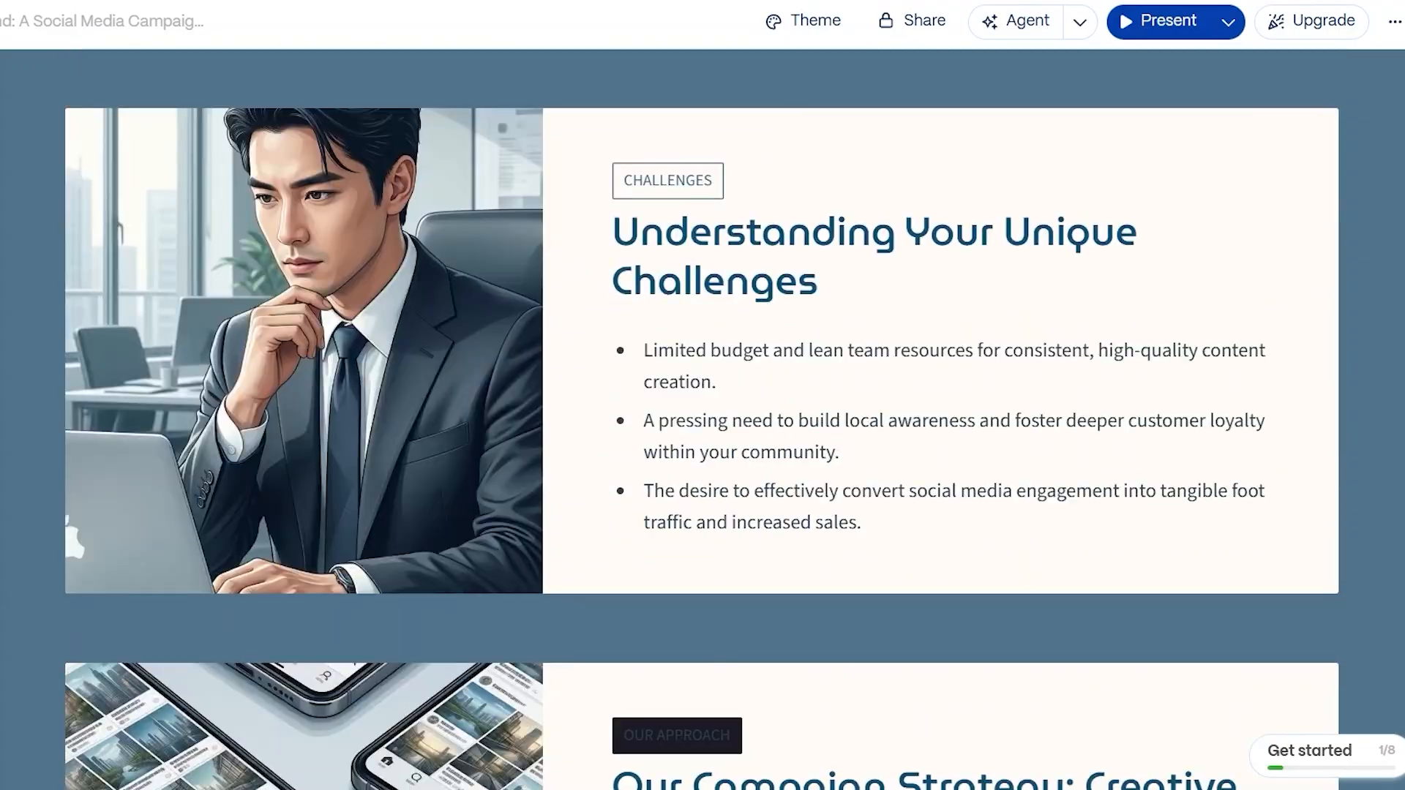
pyautogui.scroll(-6, 701, 419)
pyautogui.scroll(20, 701, 420)
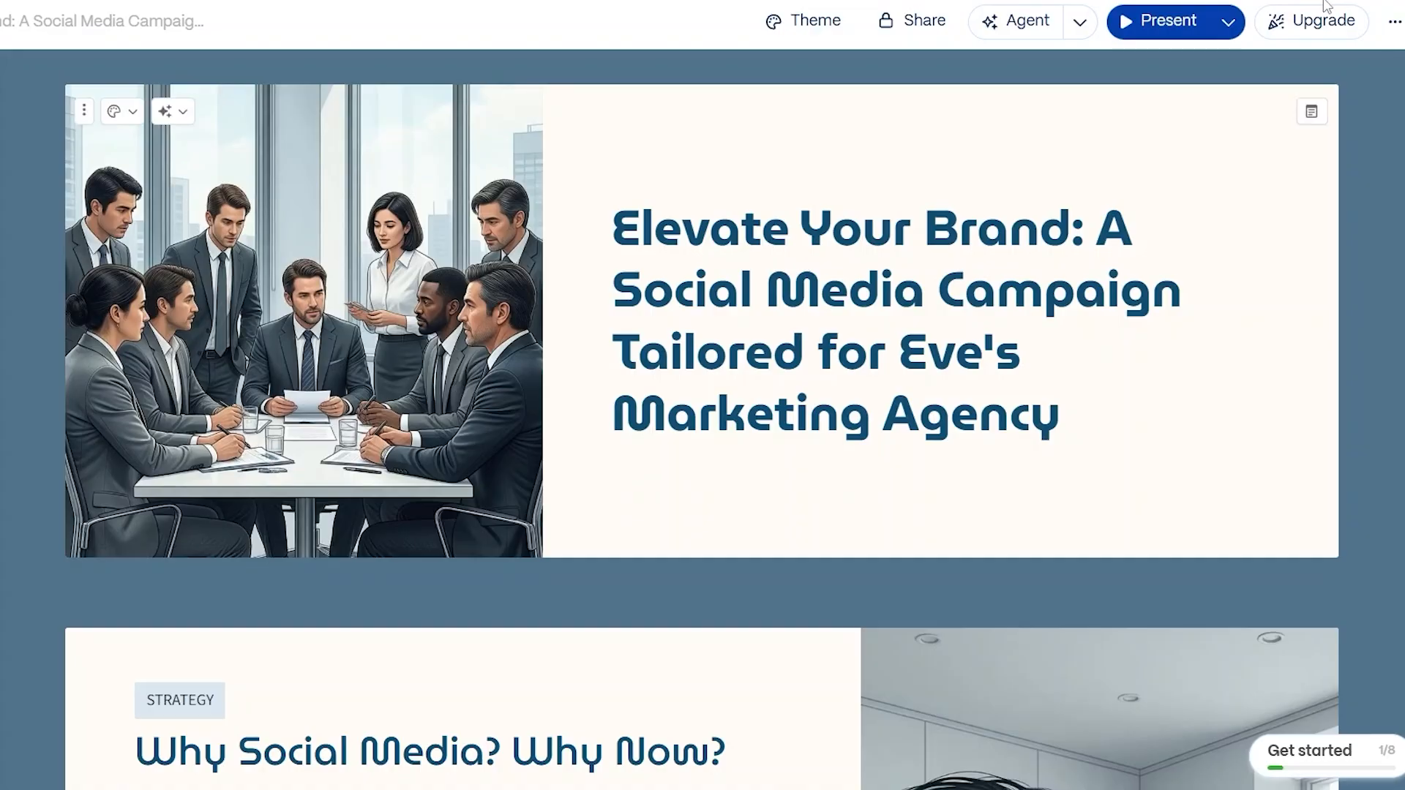
# Give anyone with the link Edit access to the presentation and copy the share link
pyautogui.click(905, 22)
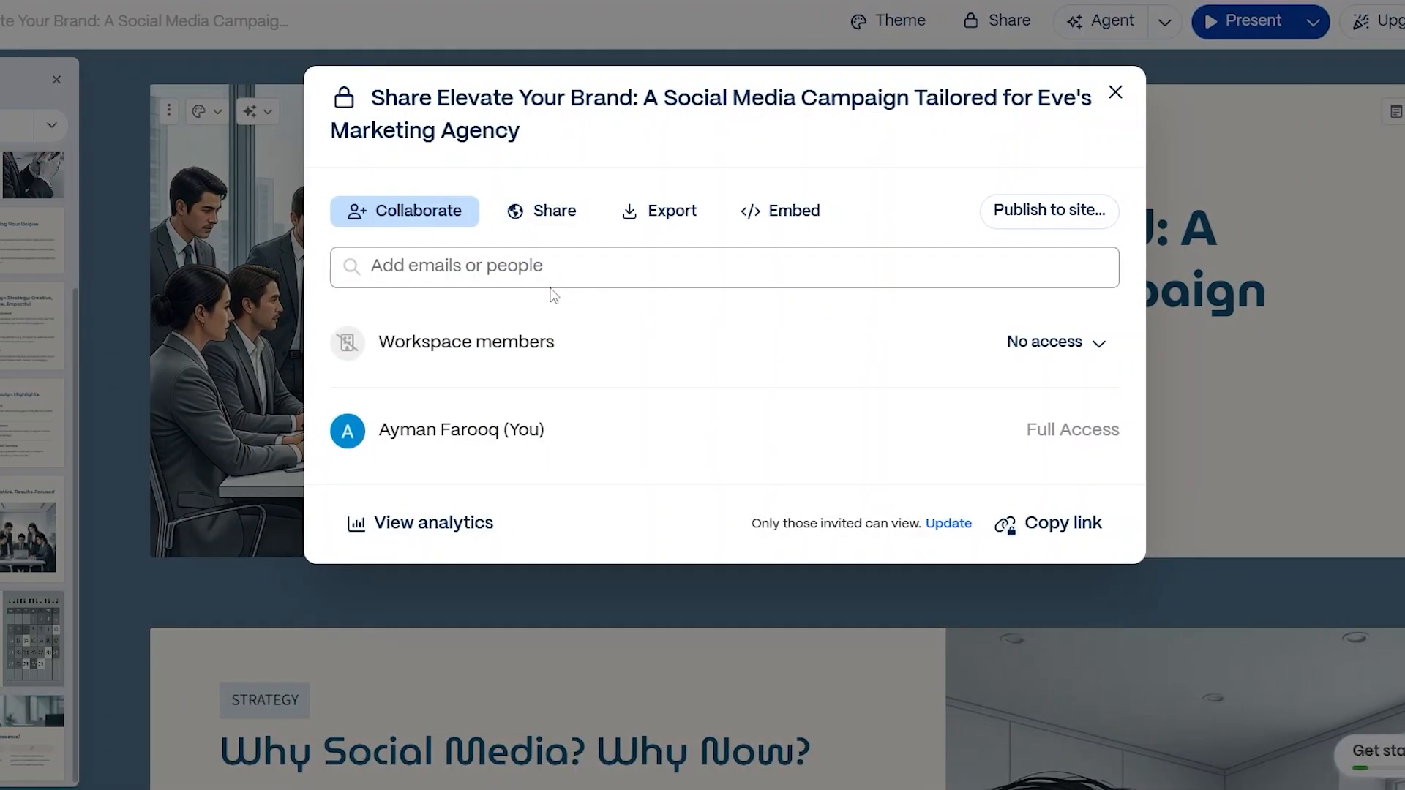
pyautogui.click(544, 265)
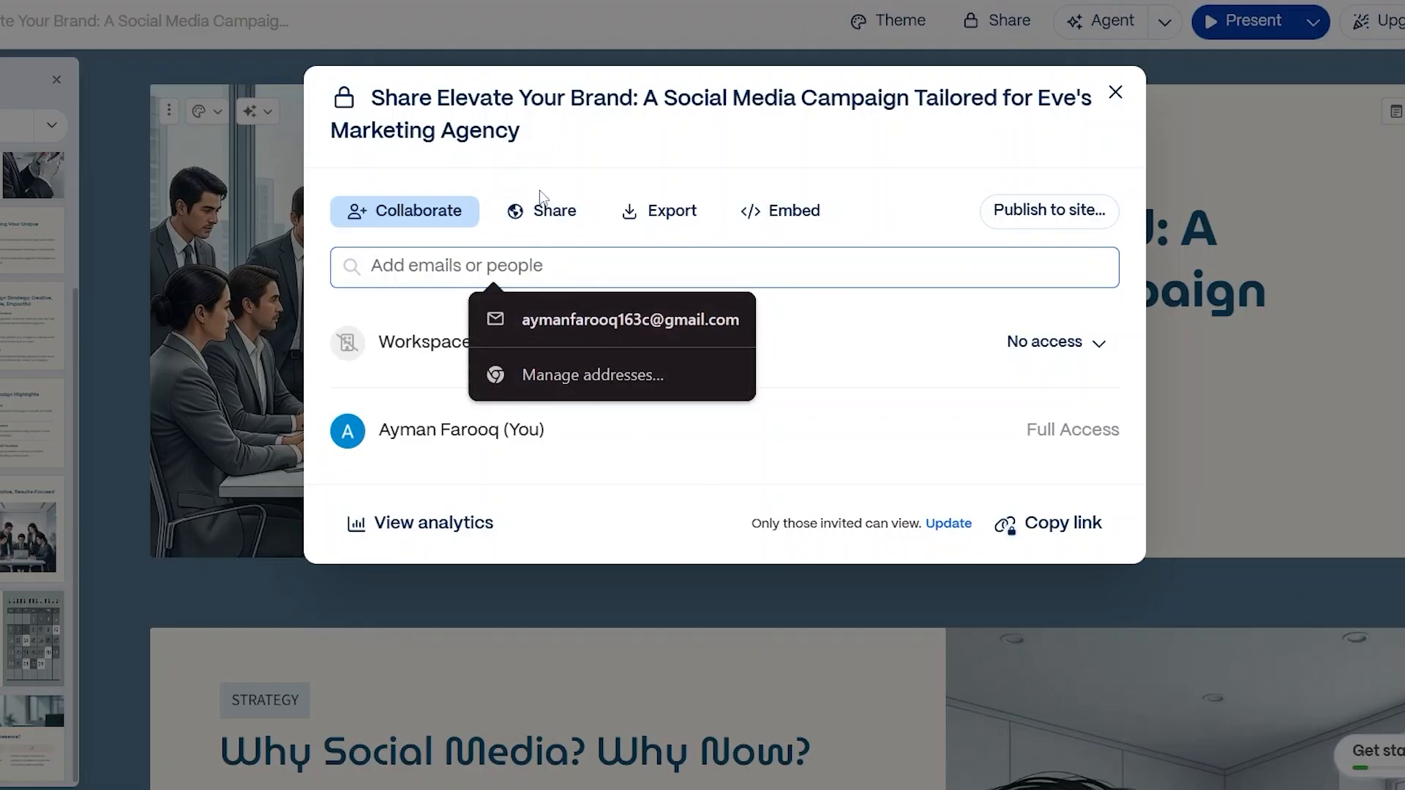
pyautogui.click(541, 212)
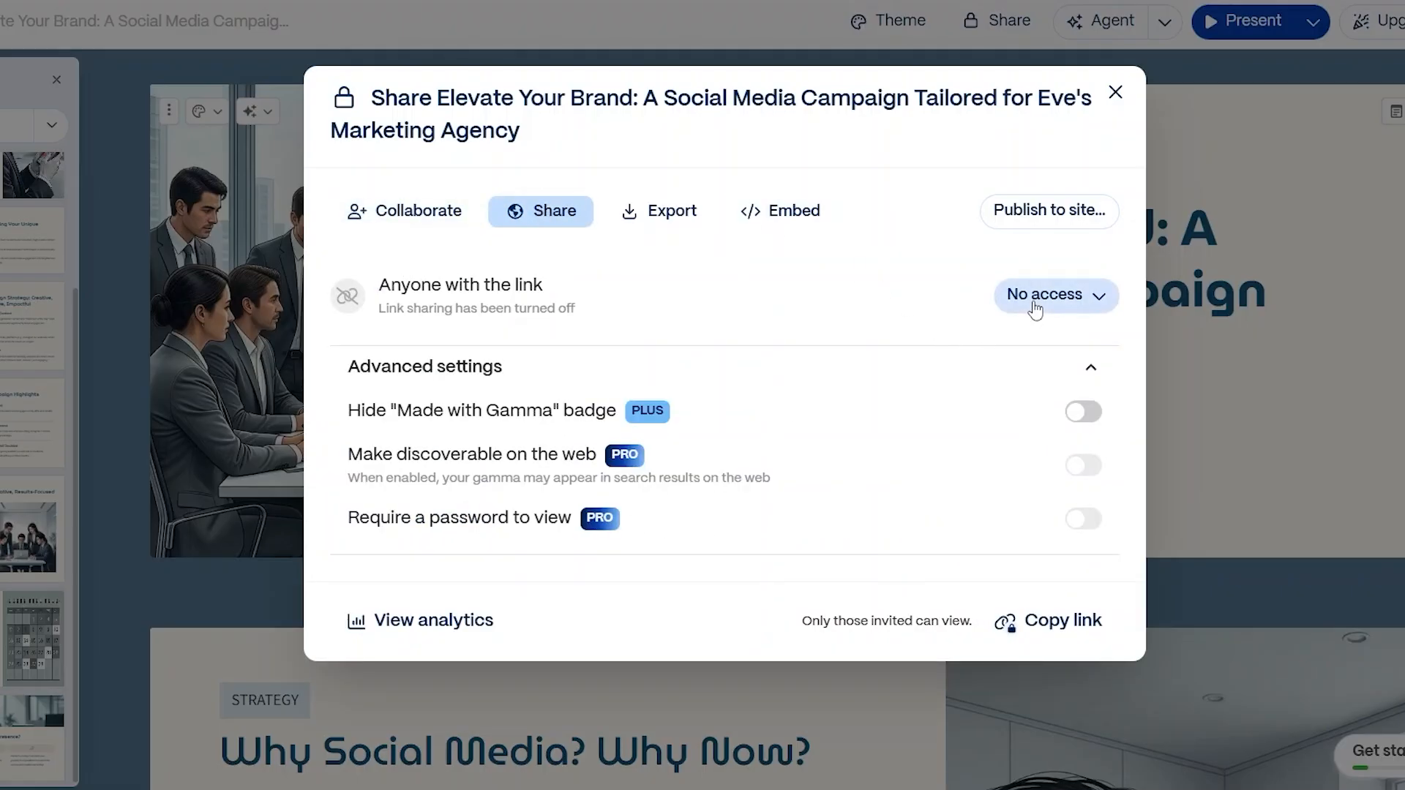
pyautogui.click(1048, 303)
pyautogui.click(1083, 395)
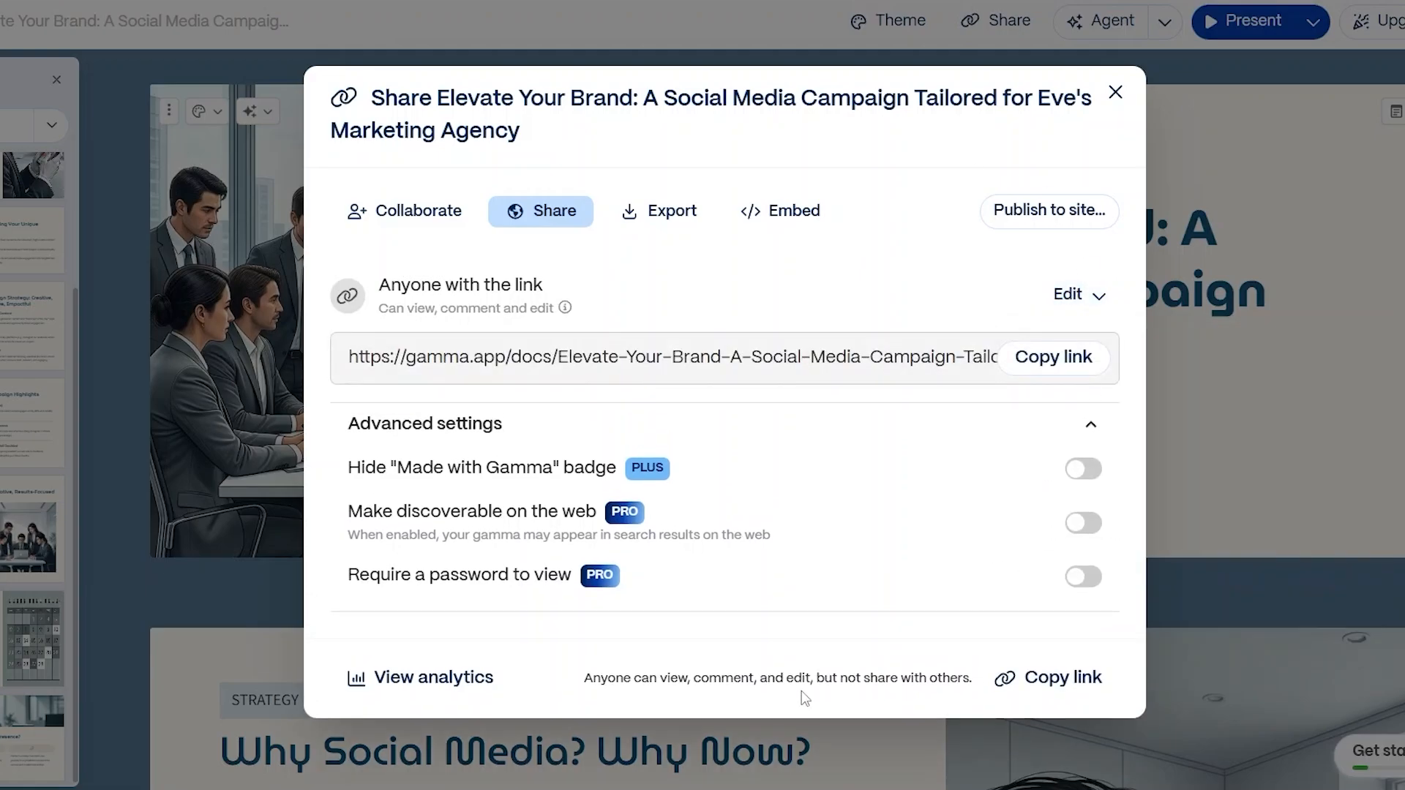
pyautogui.click(1054, 357)
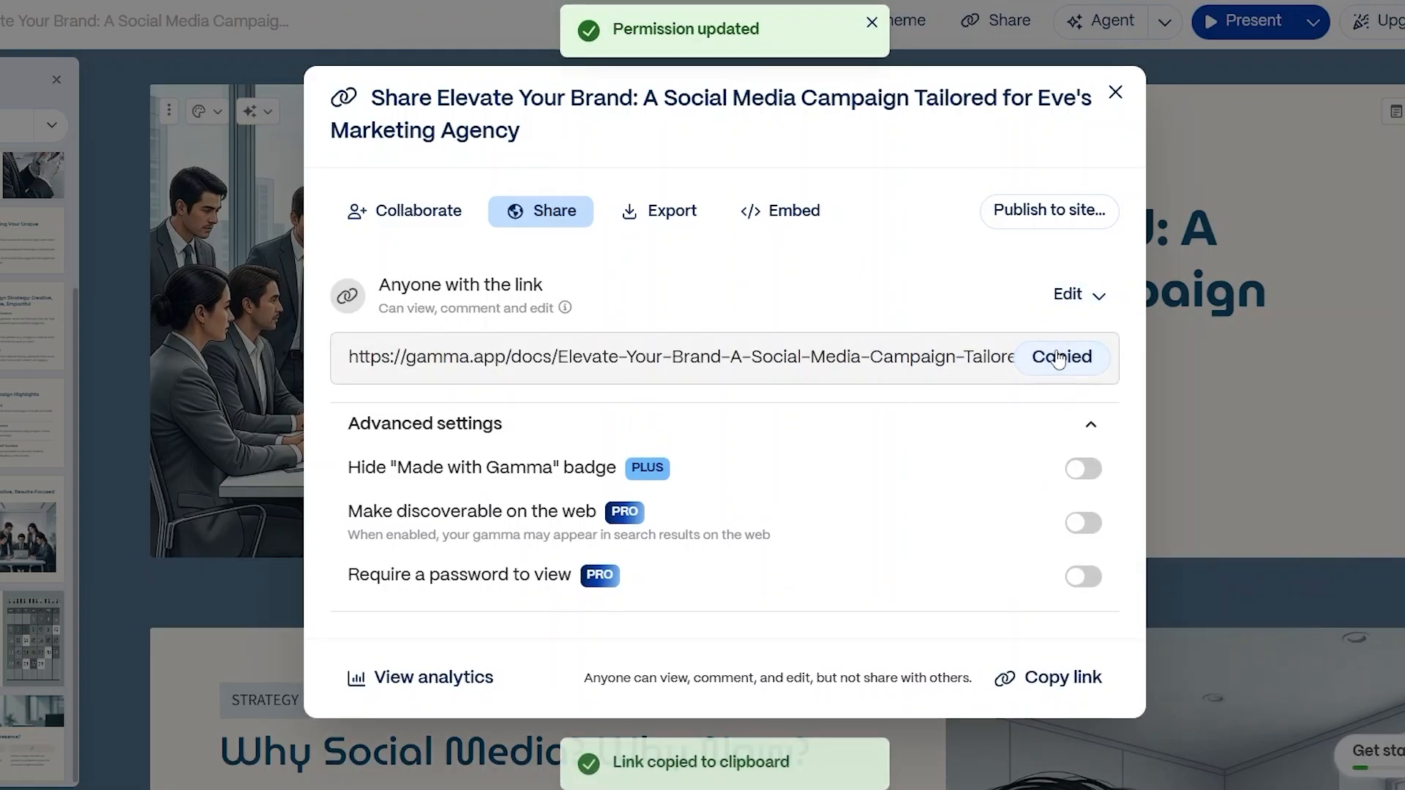
pyautogui.click(1392, 118)
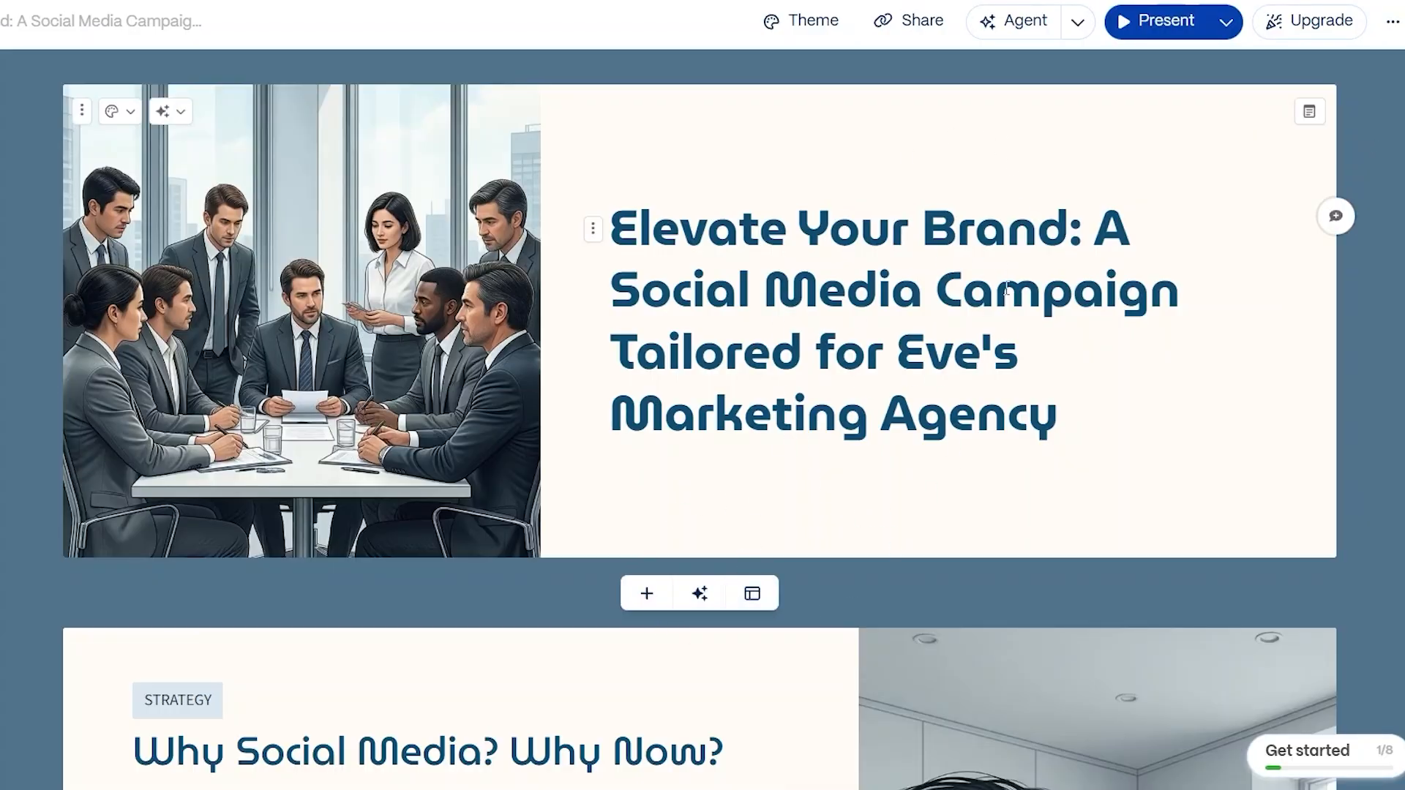
# Look at the export formats offered for a static copy of all cards
pyautogui.scroll(-10, 1160, 244)
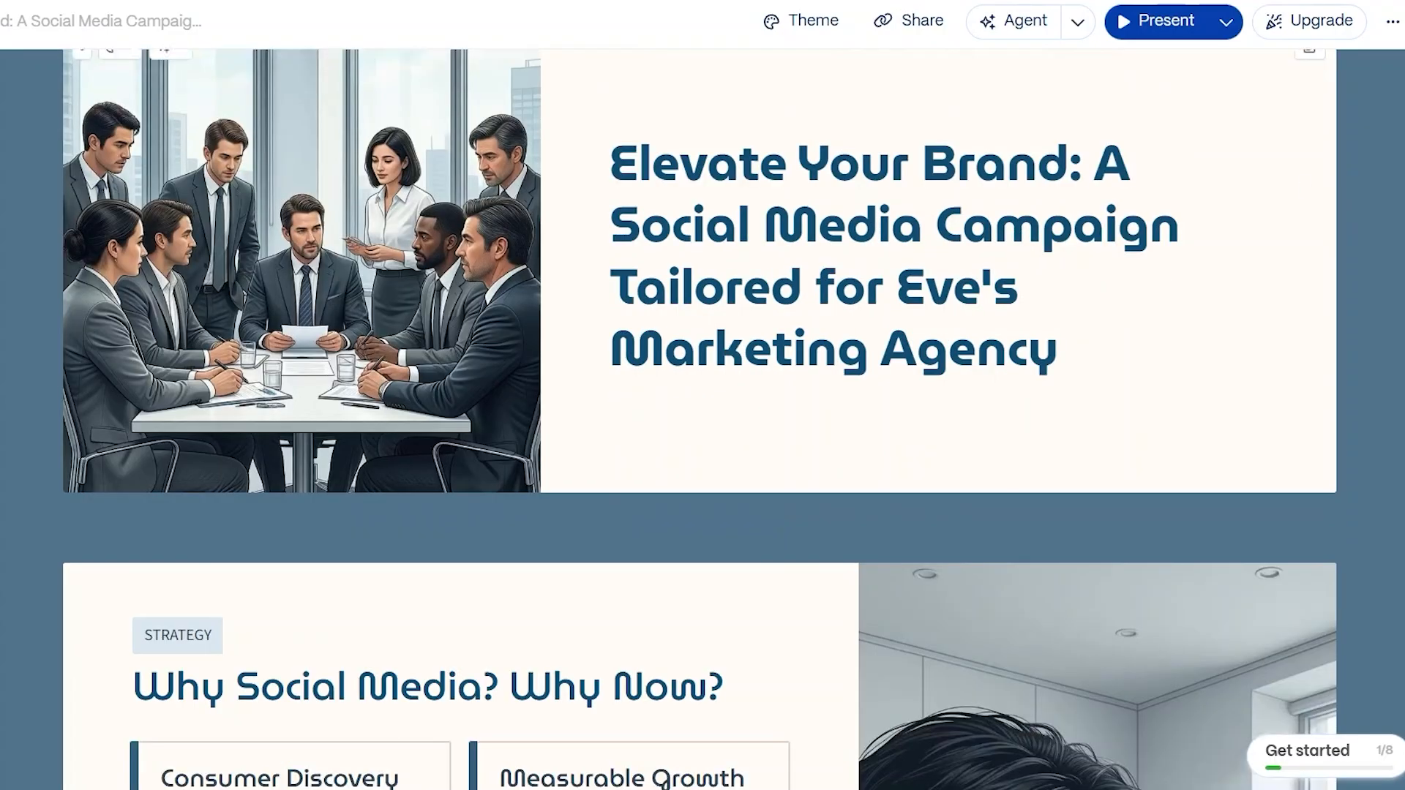
pyautogui.scroll(10, 879, 150)
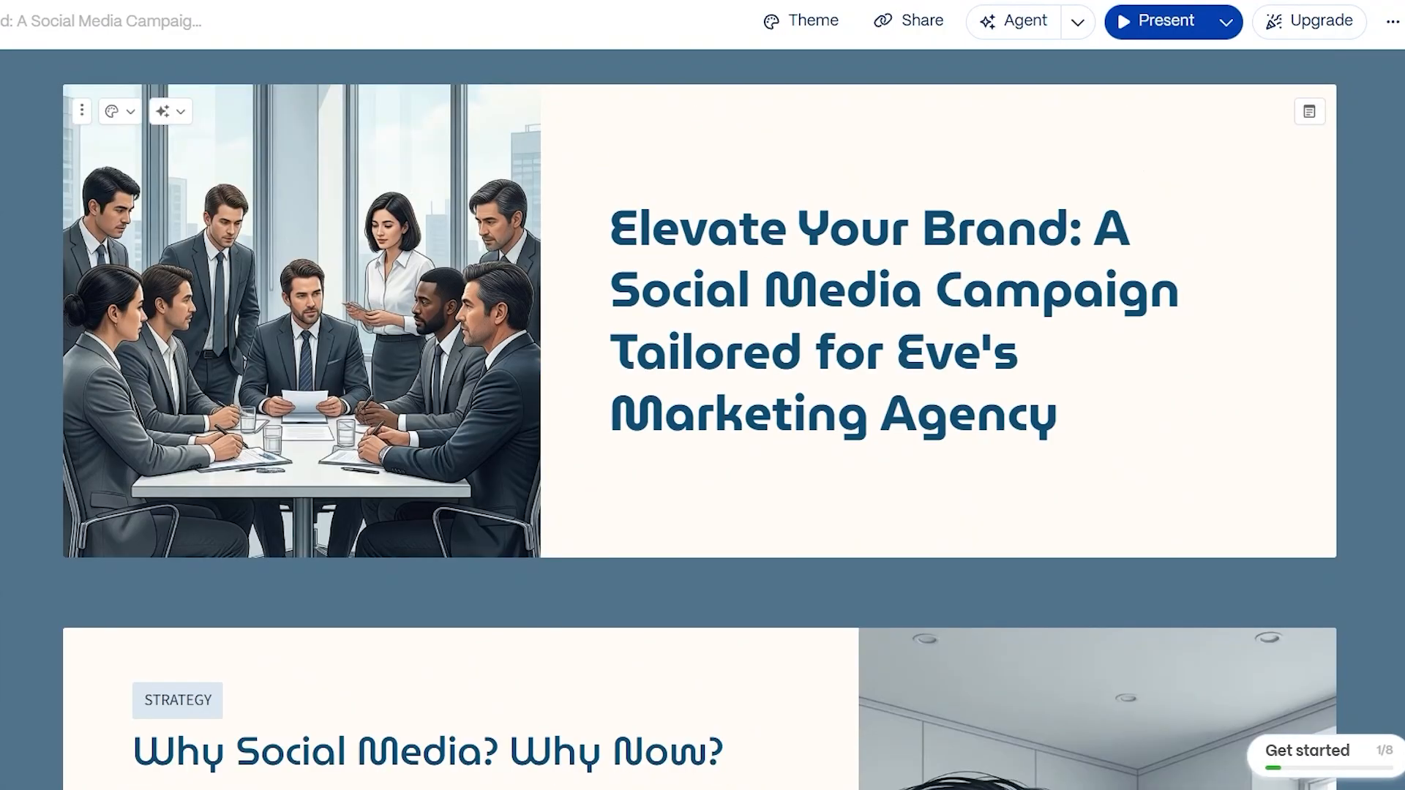
pyautogui.click(915, 27)
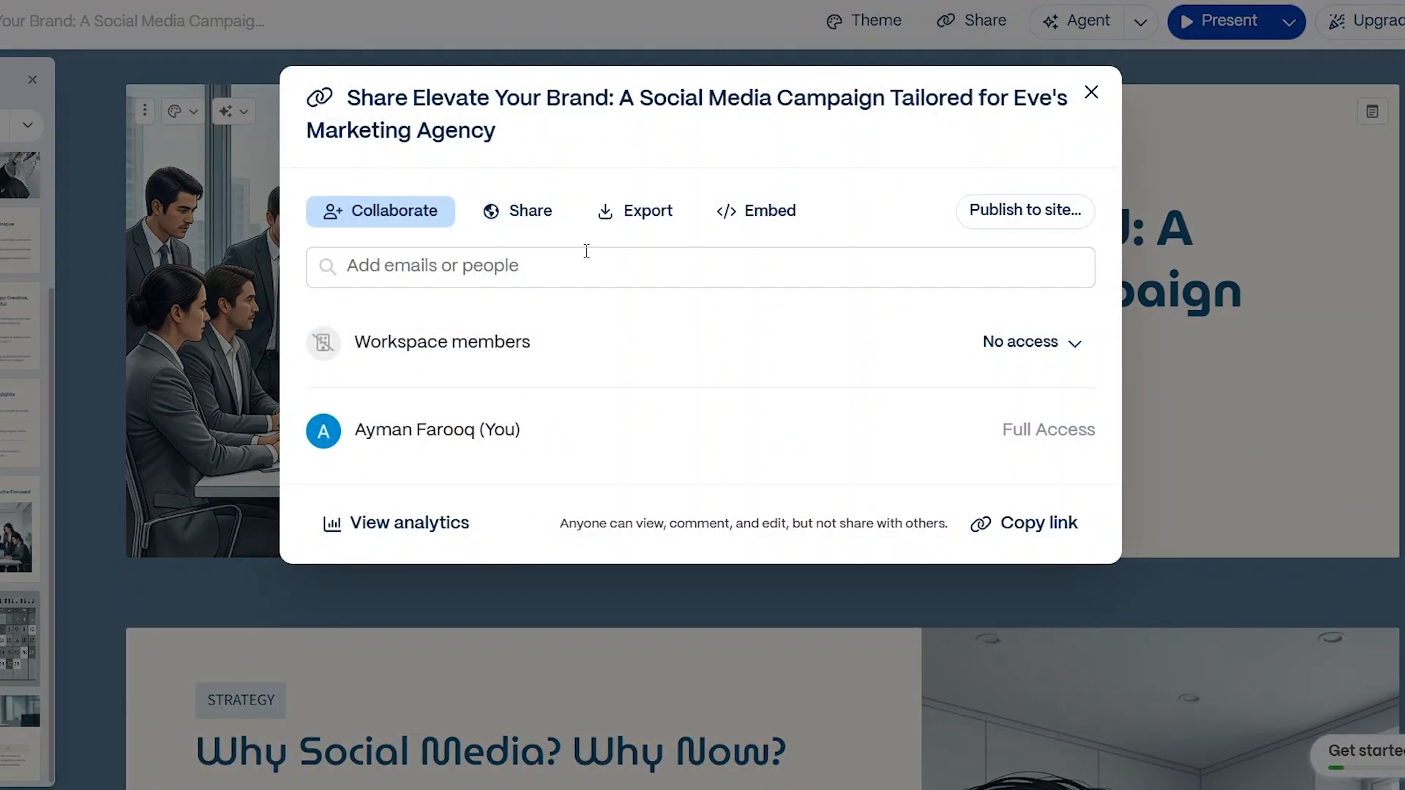
pyautogui.click(655, 221)
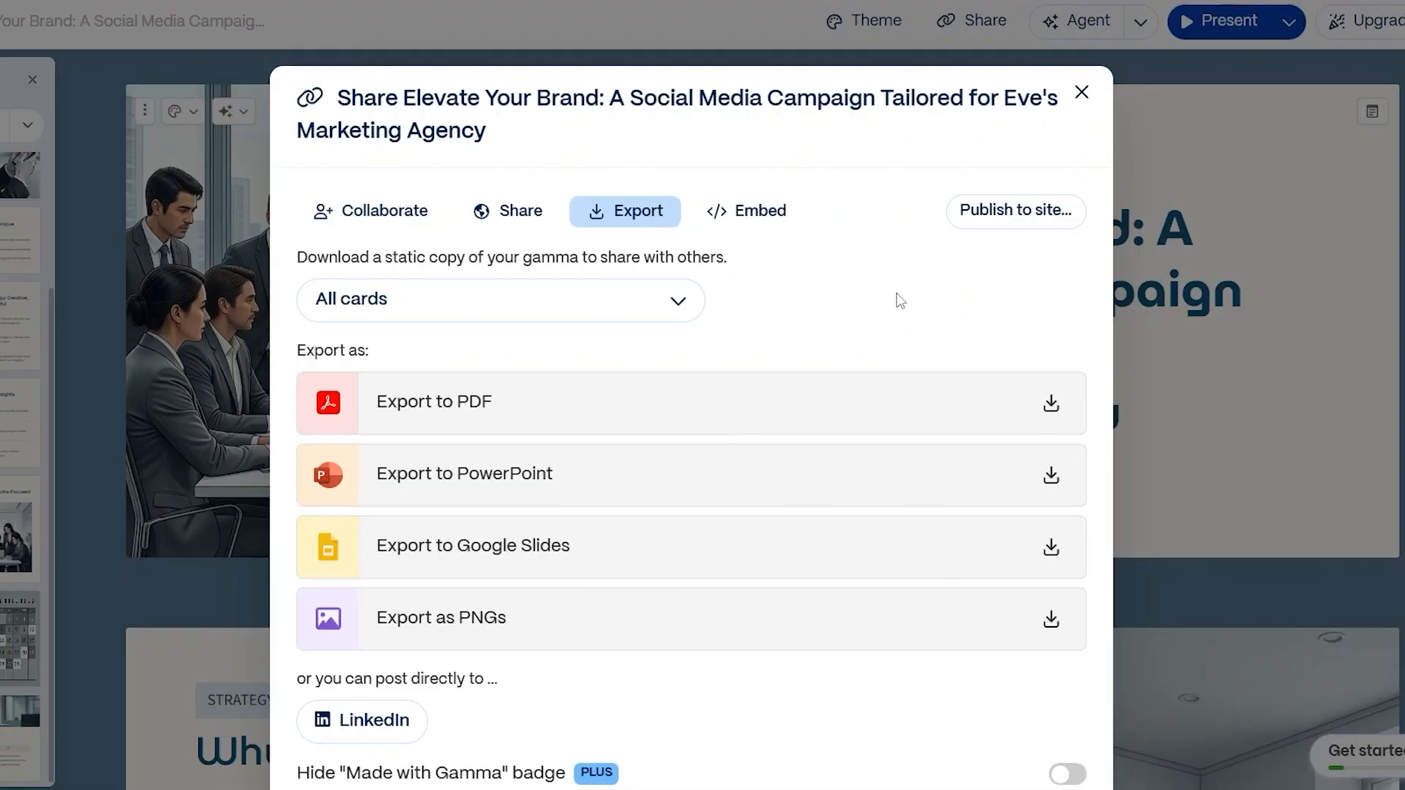
pyautogui.click(1189, 280)
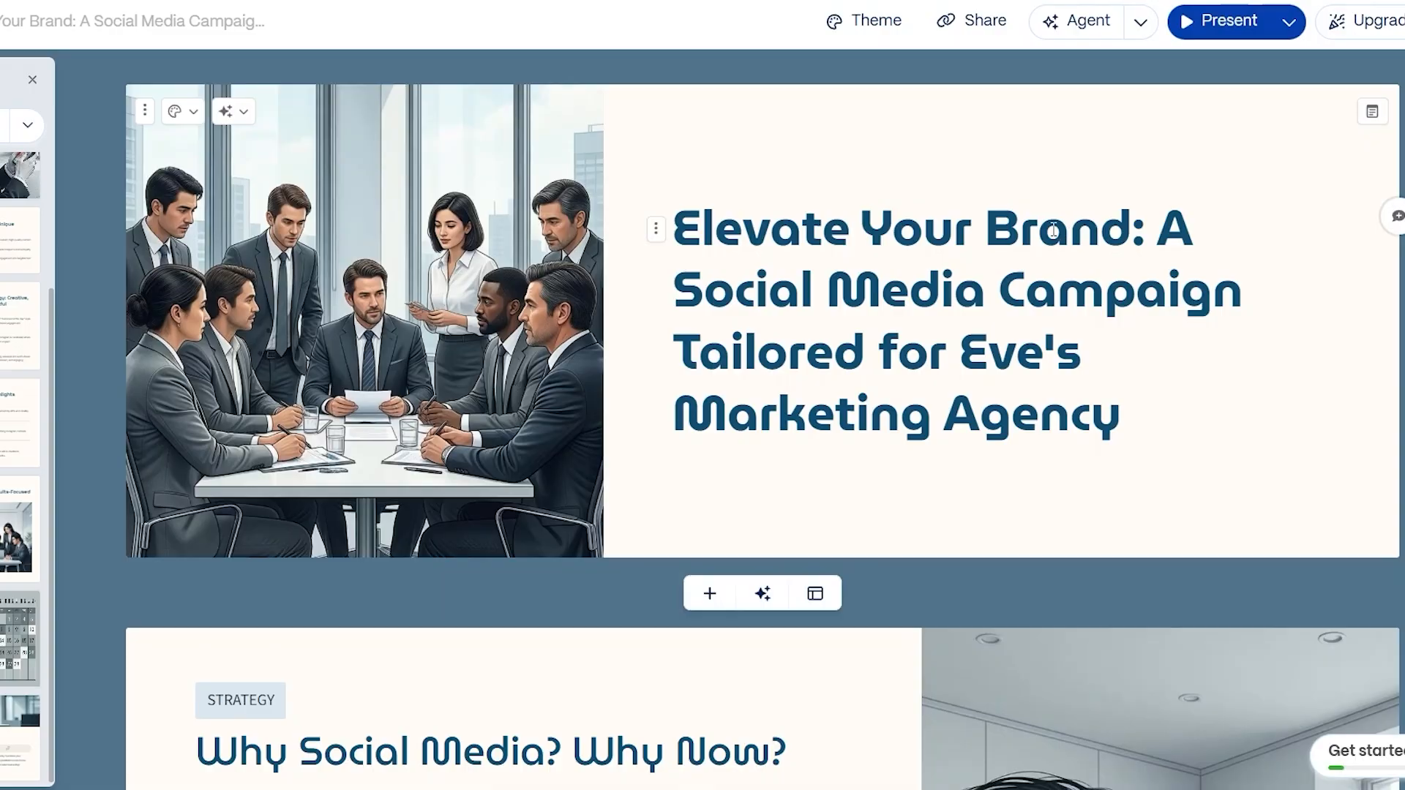
pyautogui.scroll(-8, 1171, 293)
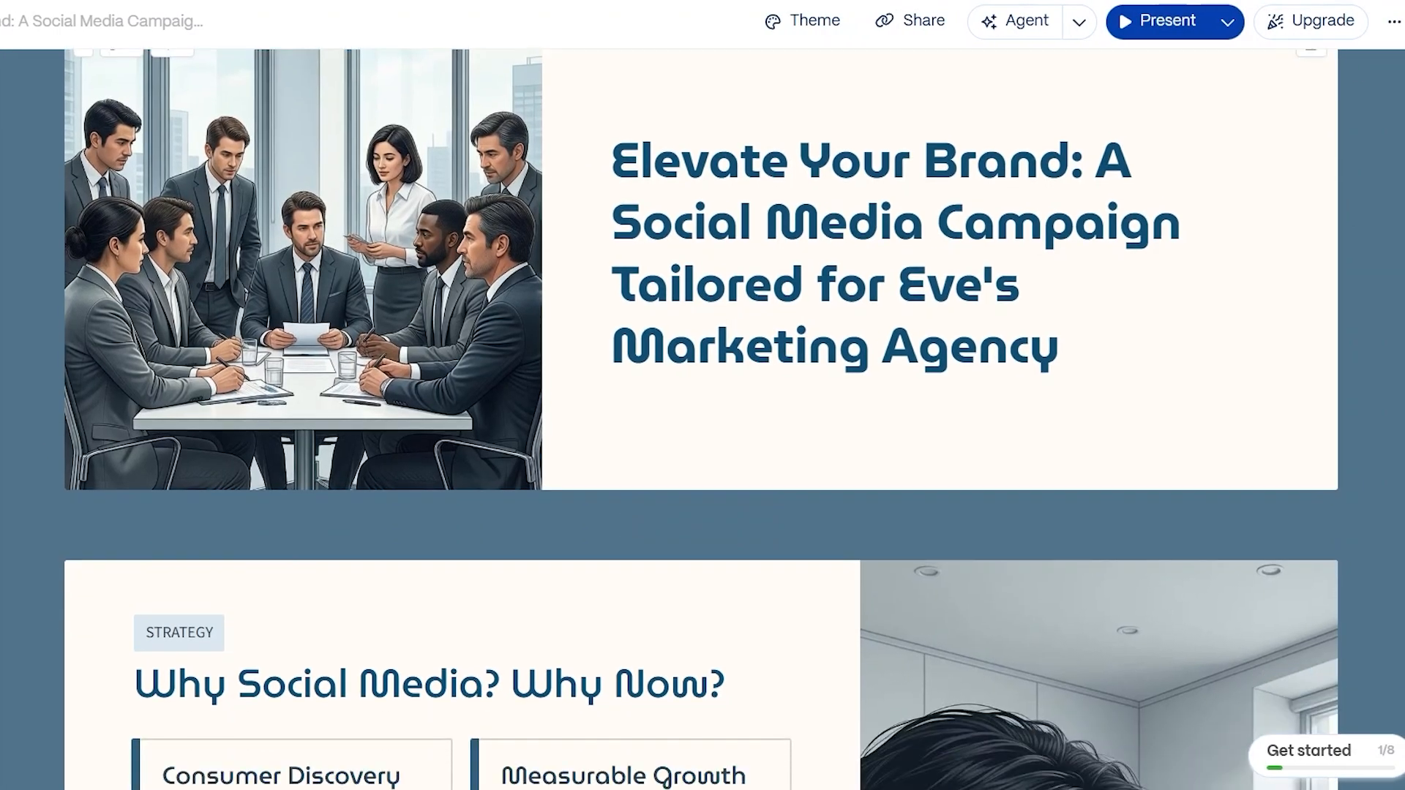
pyautogui.scroll(8, 1171, 292)
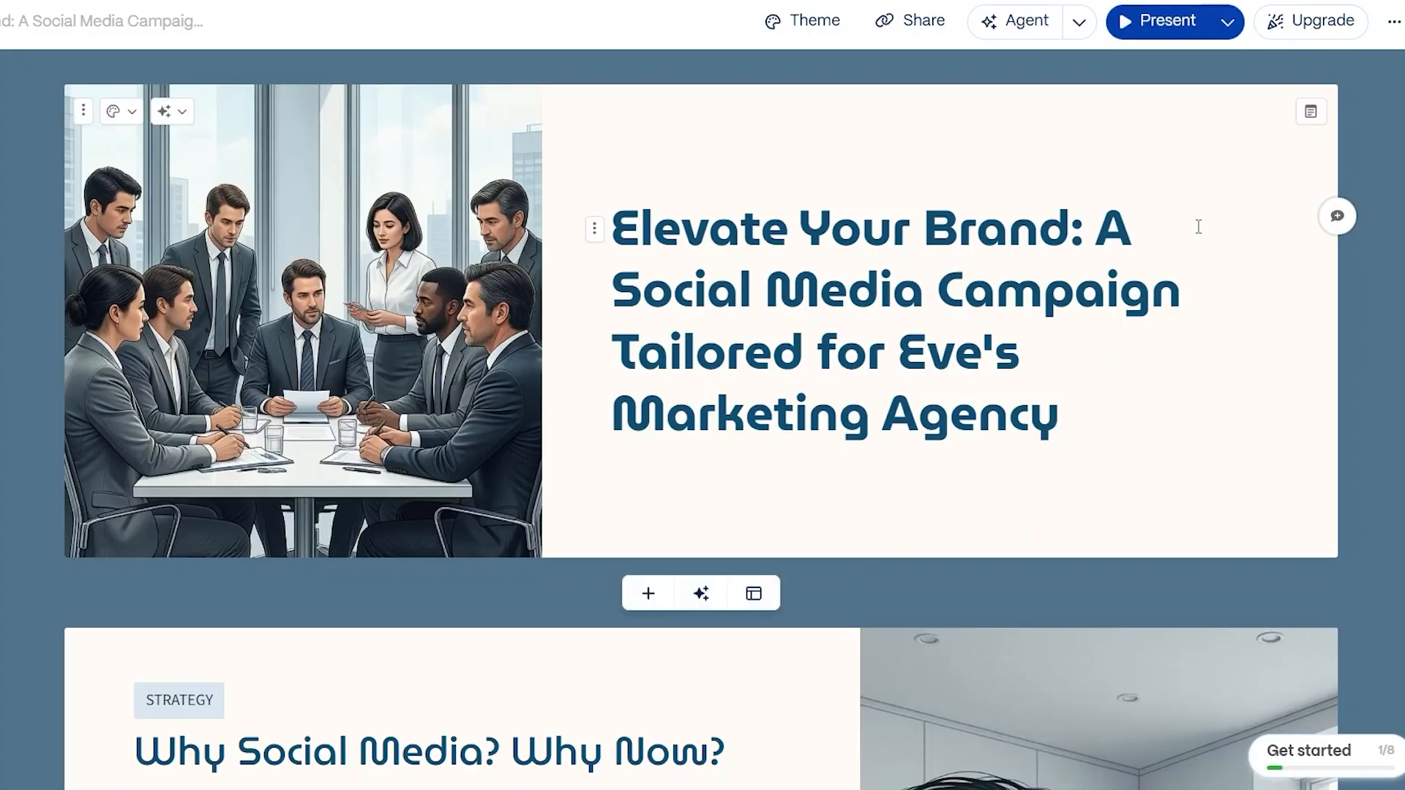
# Present the deck from the title card through the campaign strategy card, then exit present mode
pyautogui.click(1167, 24)
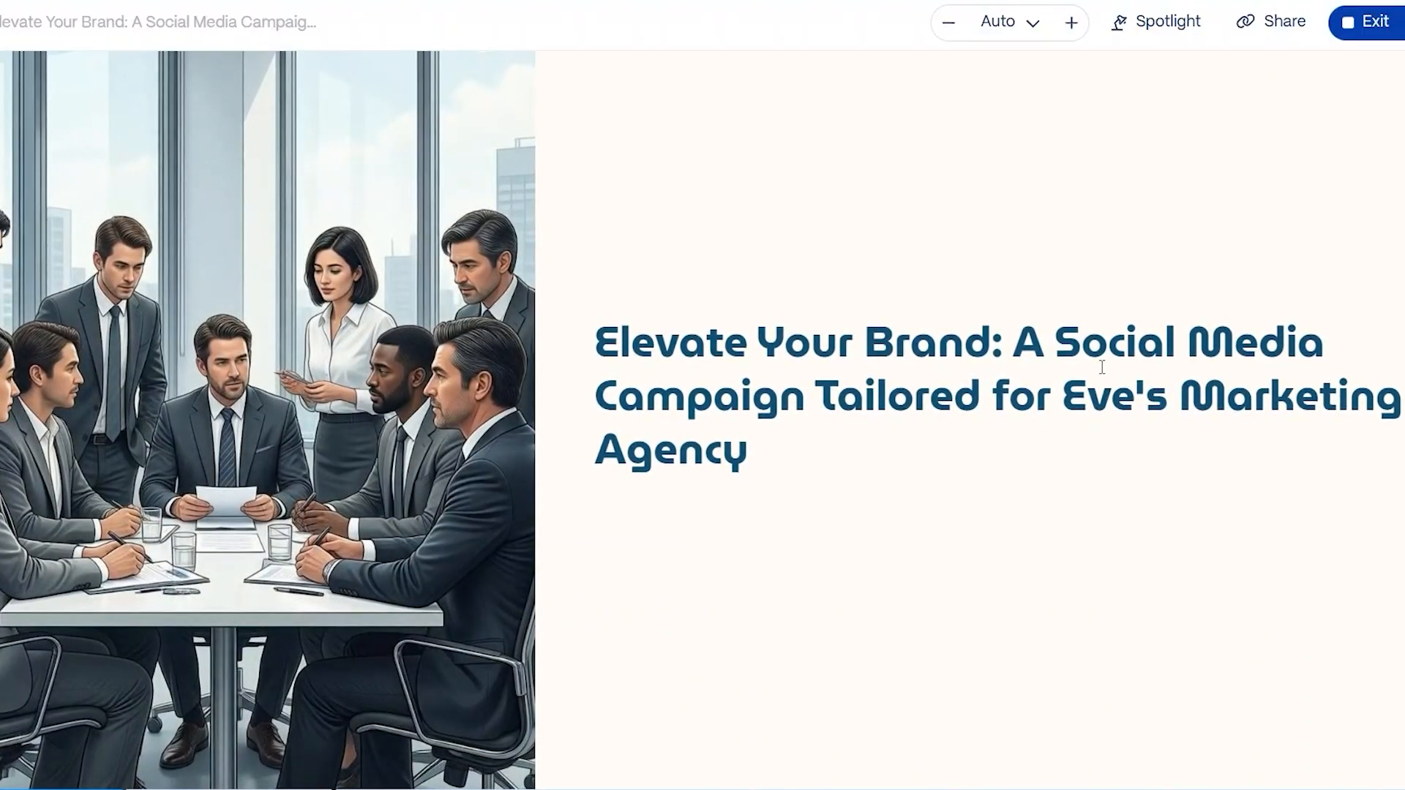
pyautogui.scroll(-3, 1278, 445)
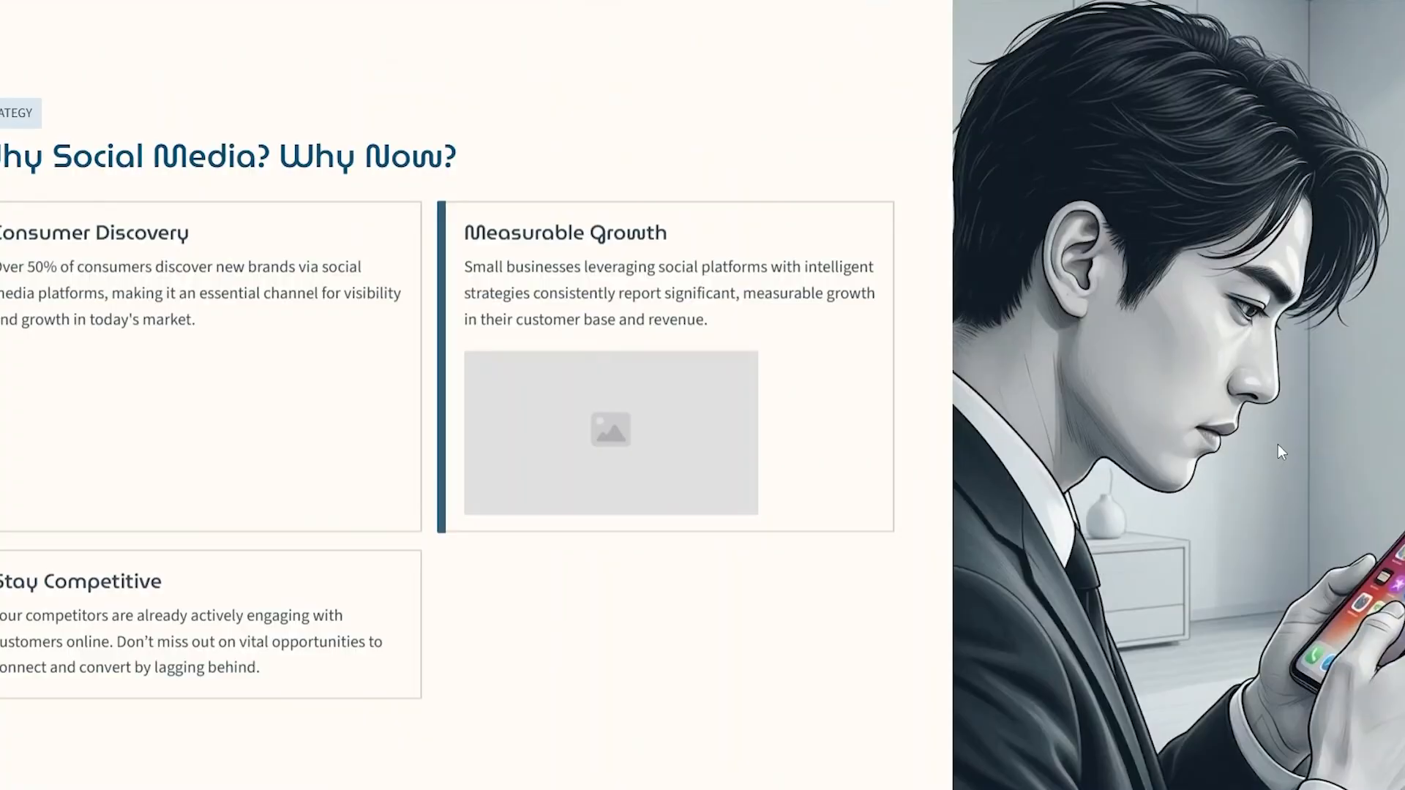
pyautogui.scroll(-3, 1278, 445)
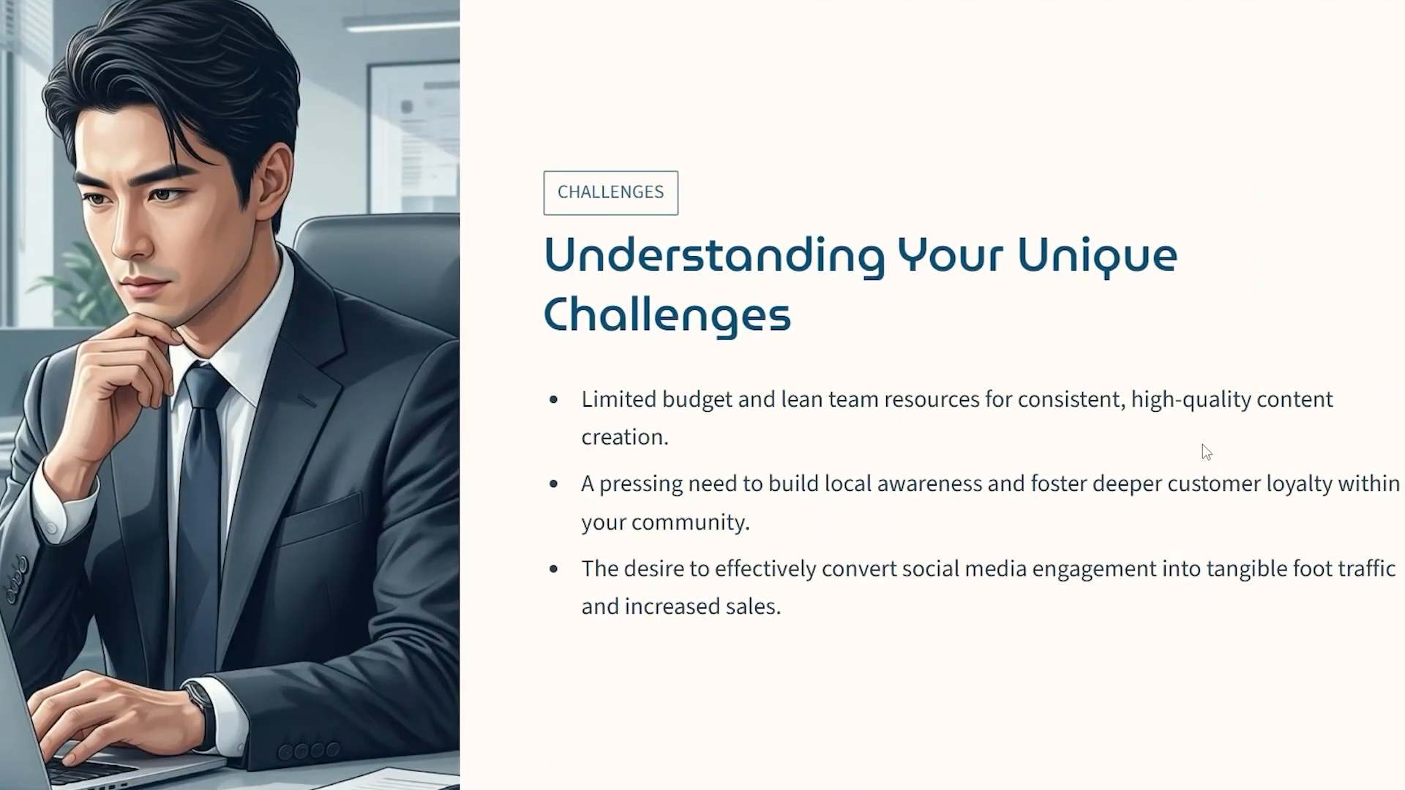
pyautogui.scroll(-3, 1203, 445)
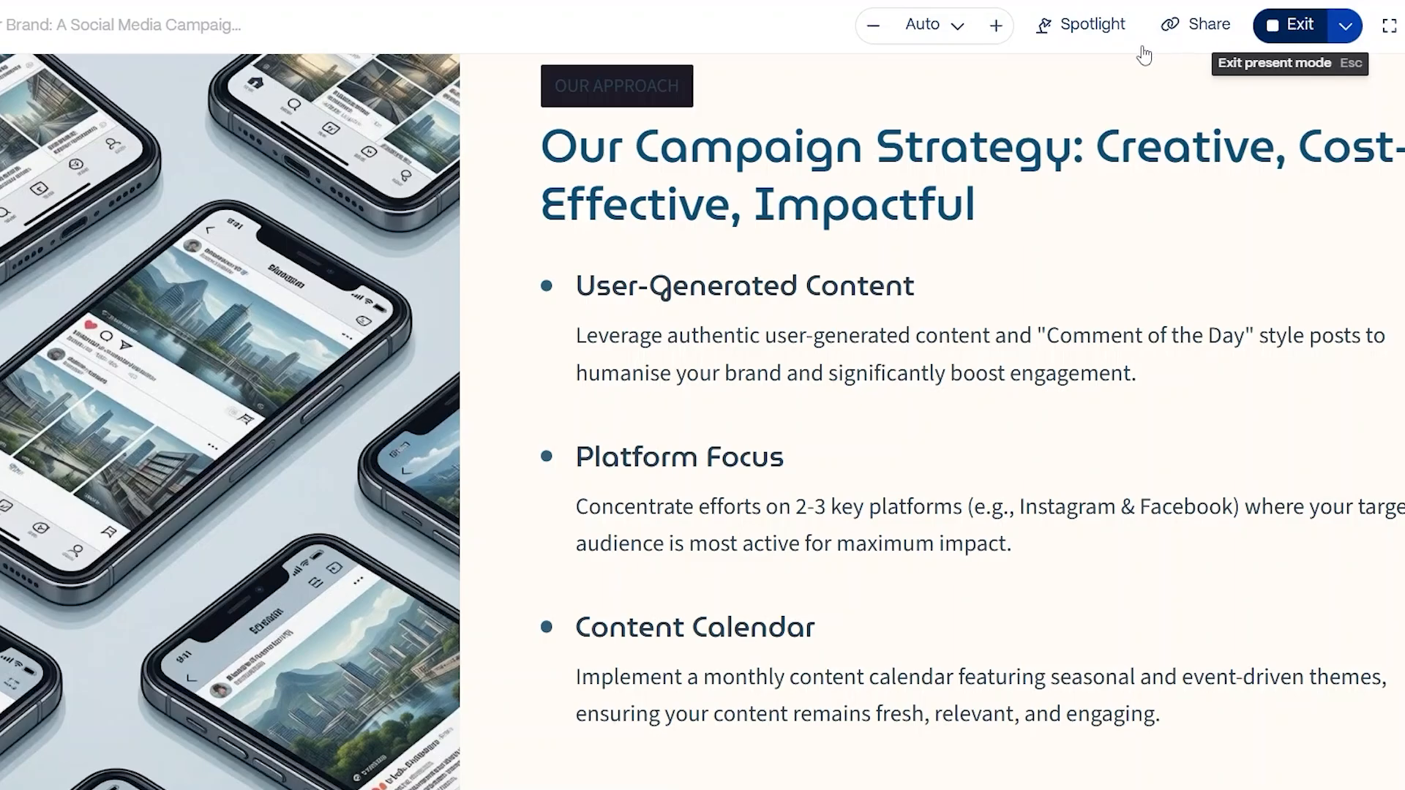
pyautogui.press('Escape')
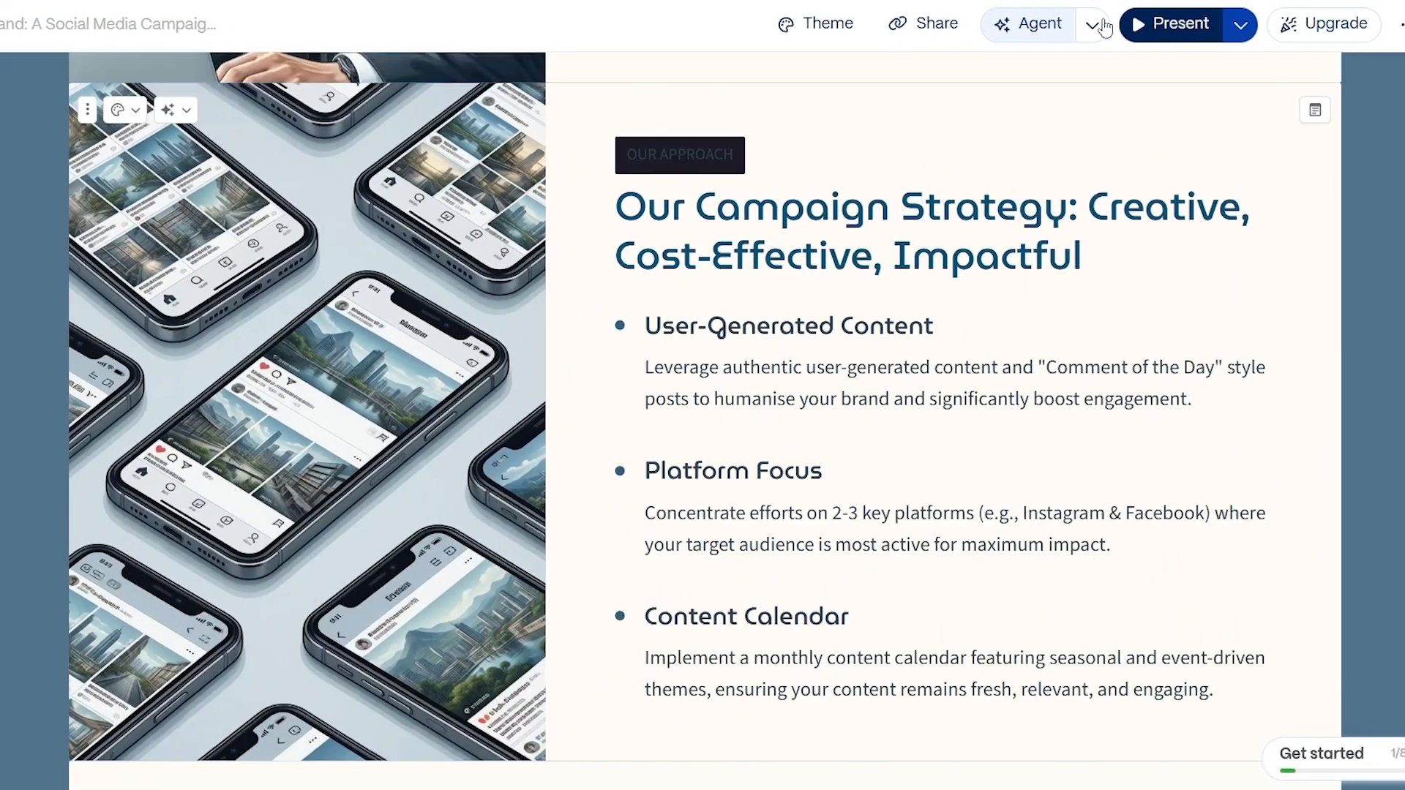
# Export all cards of the presentation to PowerPoint and close the sharing dialog
pyautogui.click(925, 25)
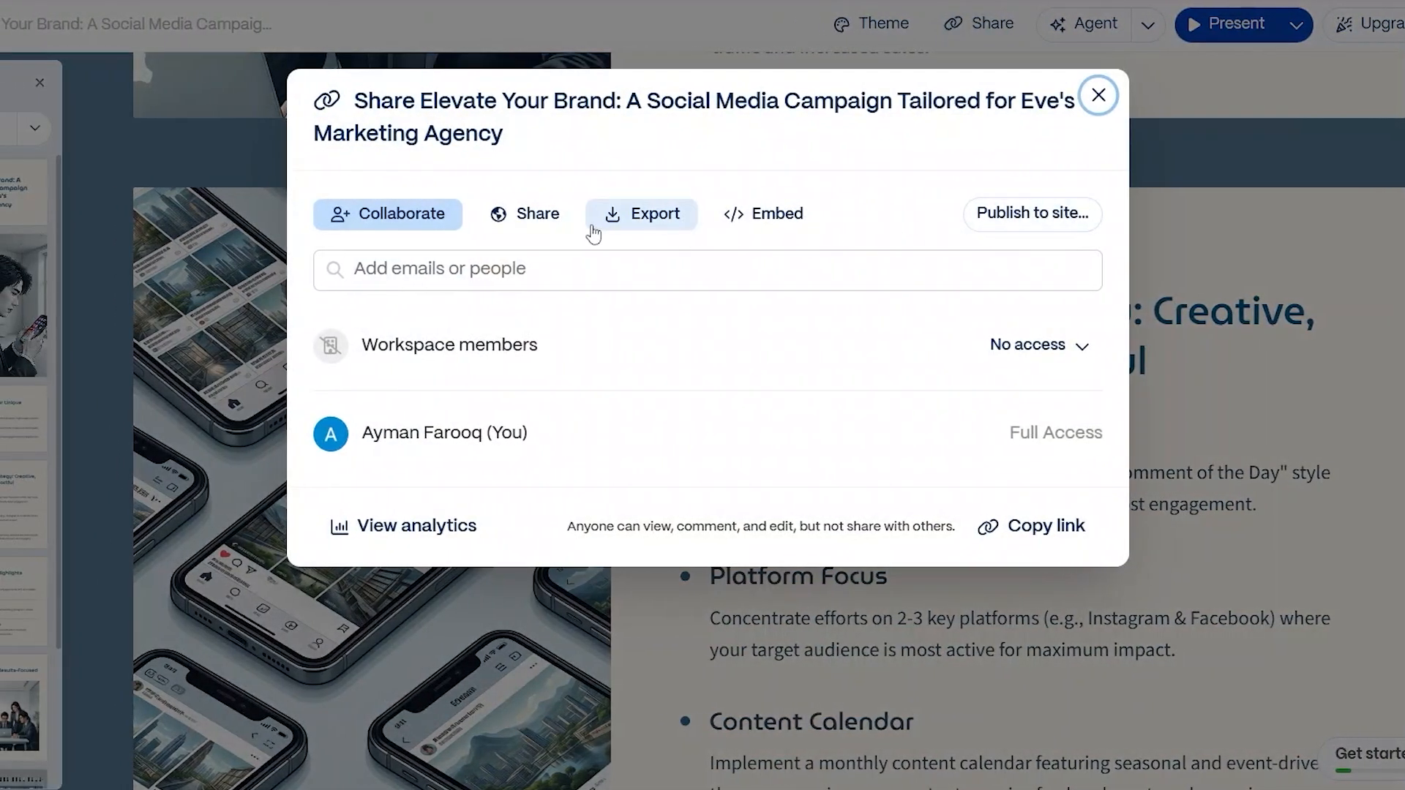
pyautogui.click(614, 217)
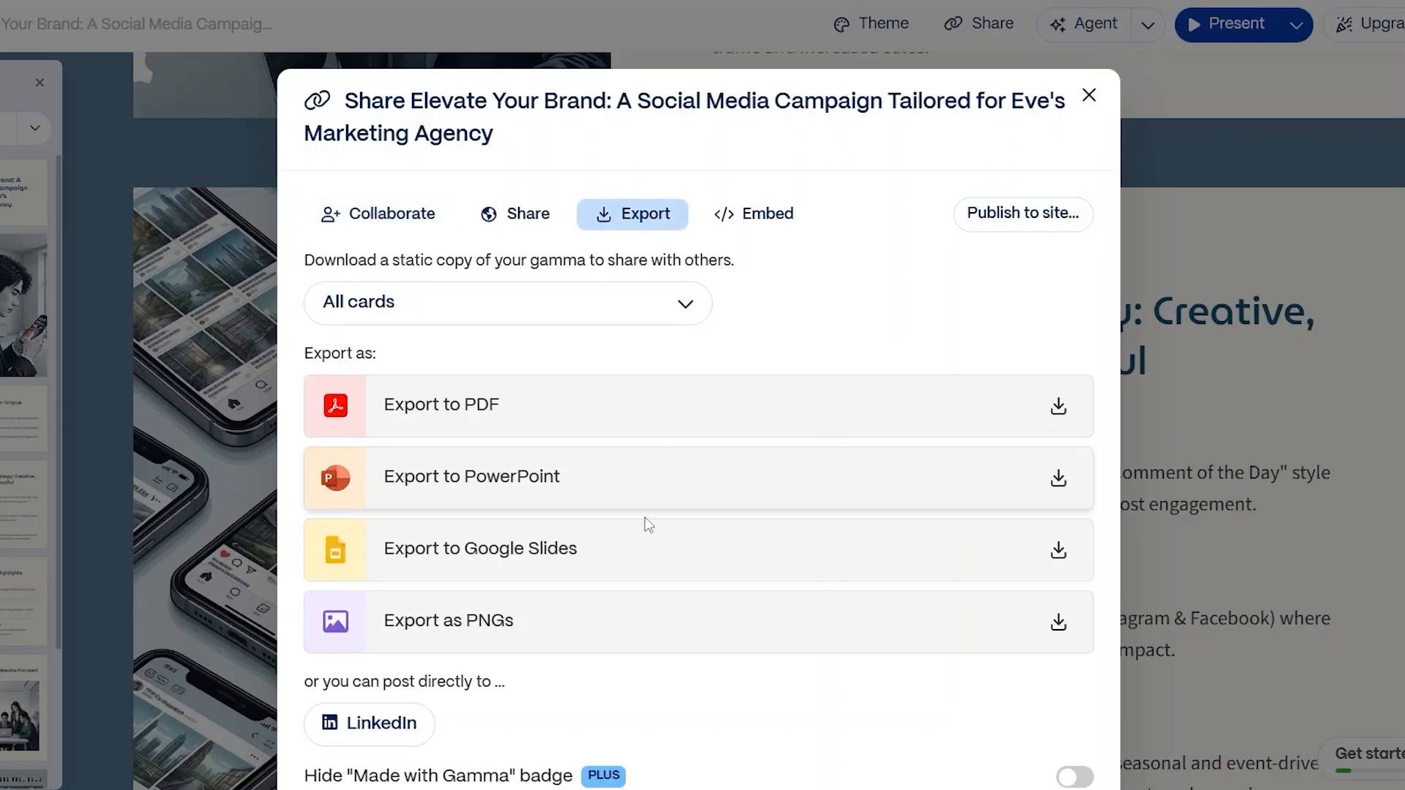
pyautogui.click(630, 477)
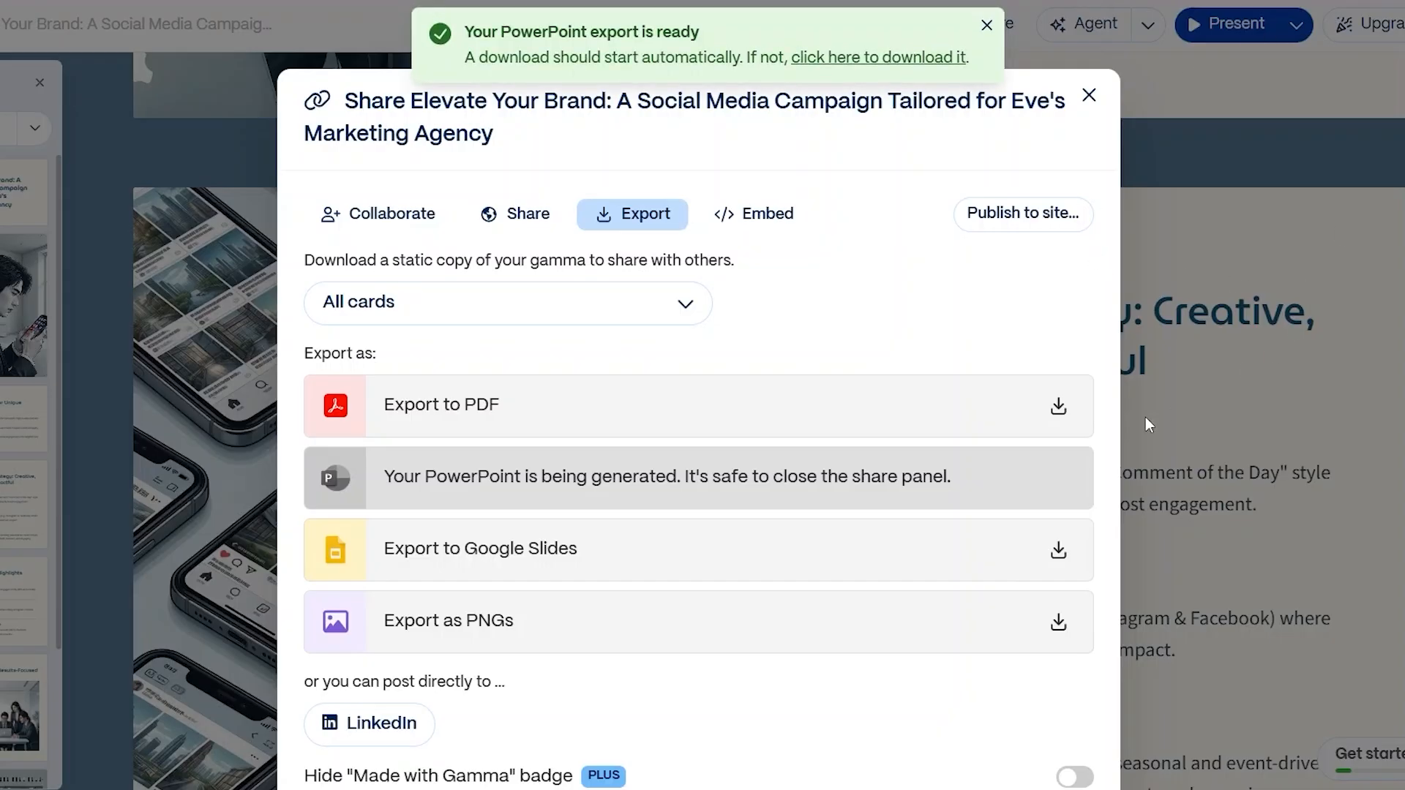
pyautogui.click(1094, 101)
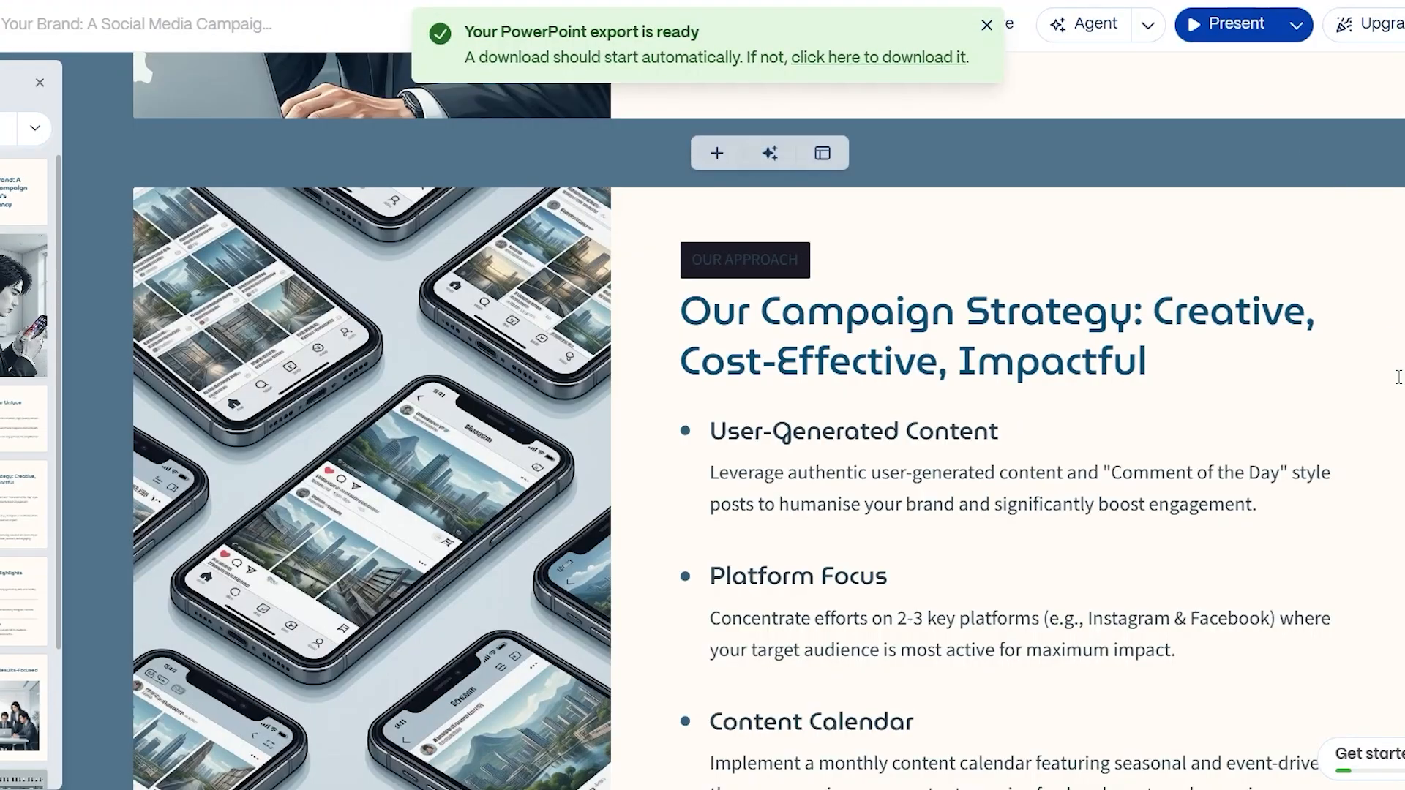
# Review the finished cards around the campaign strategy and the small business case studies, ending back at the title card
pyautogui.scroll(4, 701, 420)
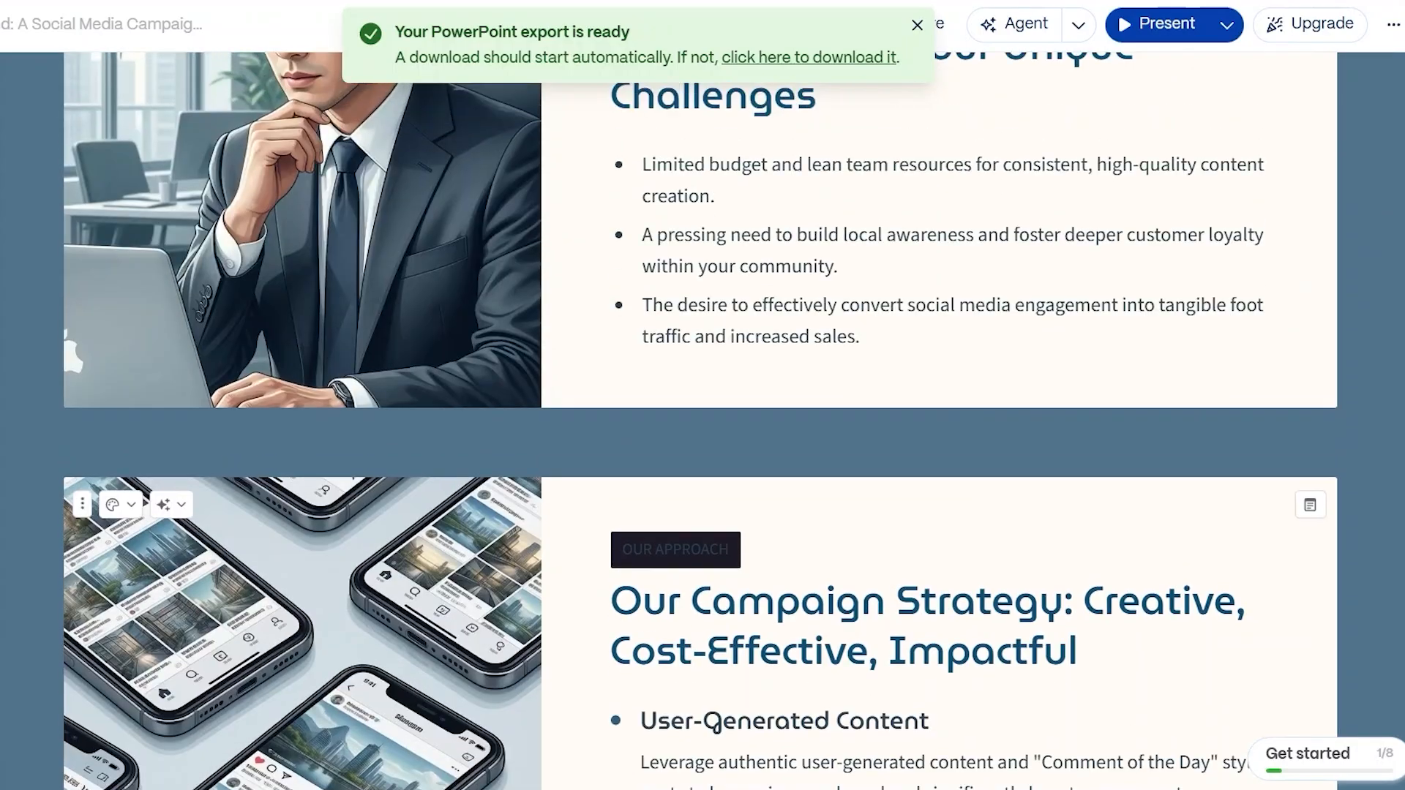
pyautogui.scroll(-5, 702, 420)
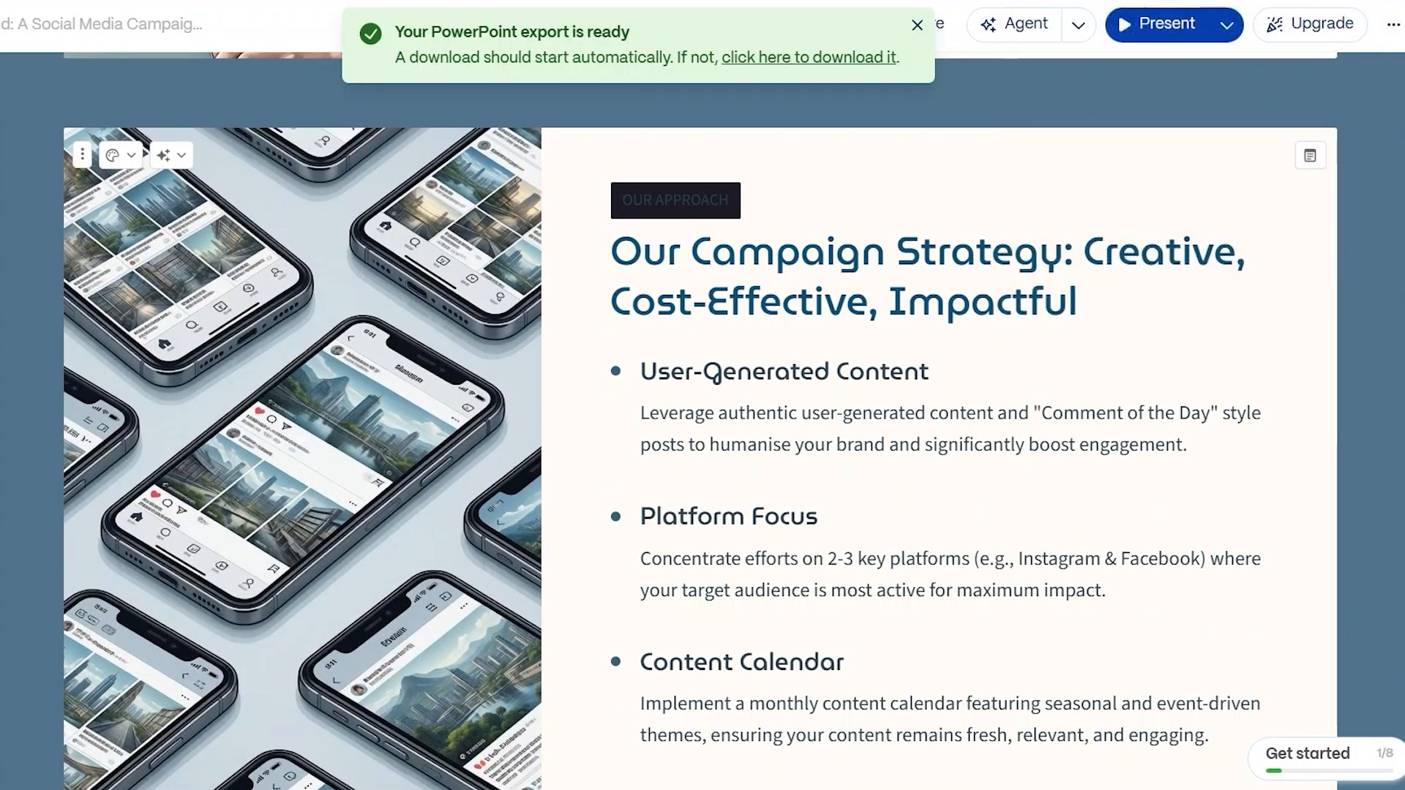
pyautogui.scroll(-15, 717, 377)
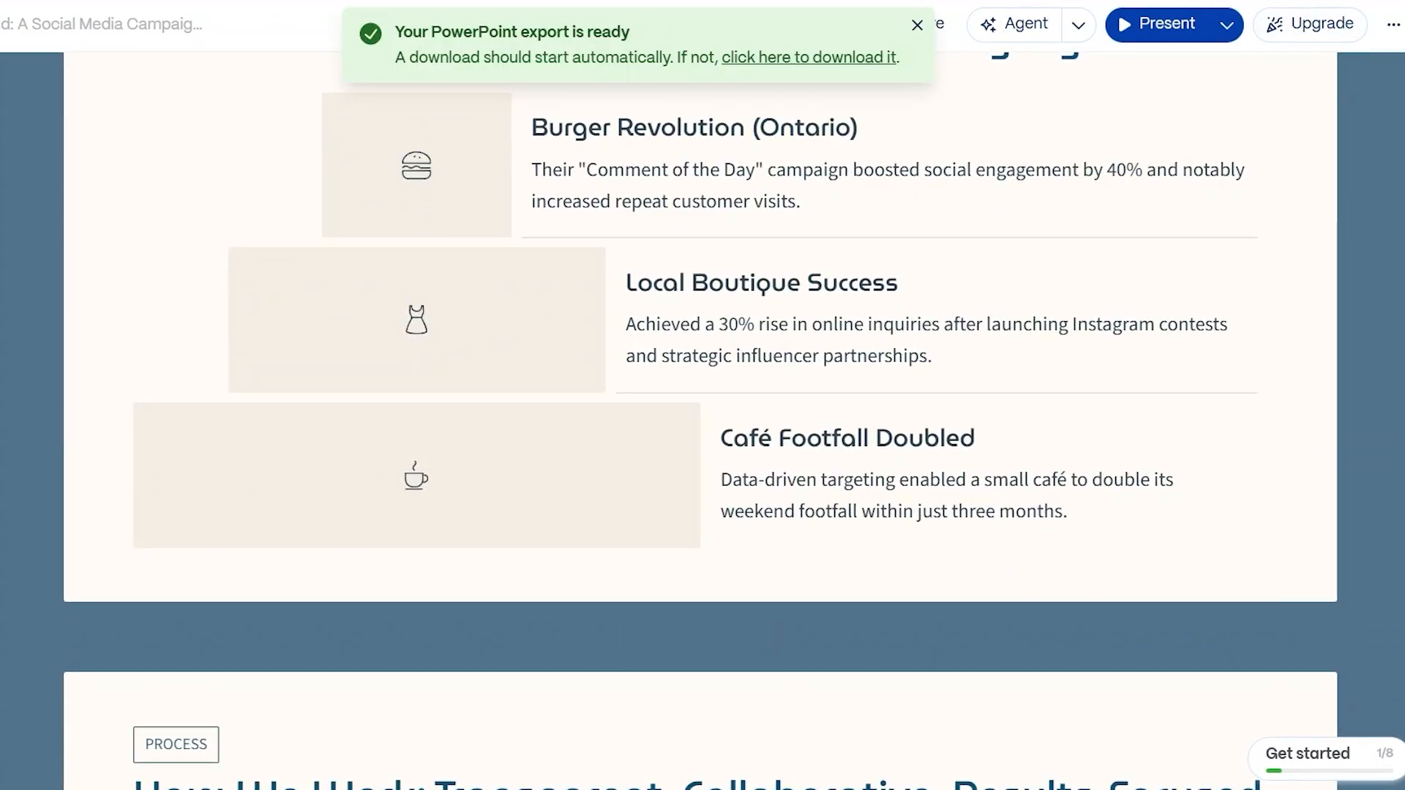
pyautogui.scroll(3, 700, 420)
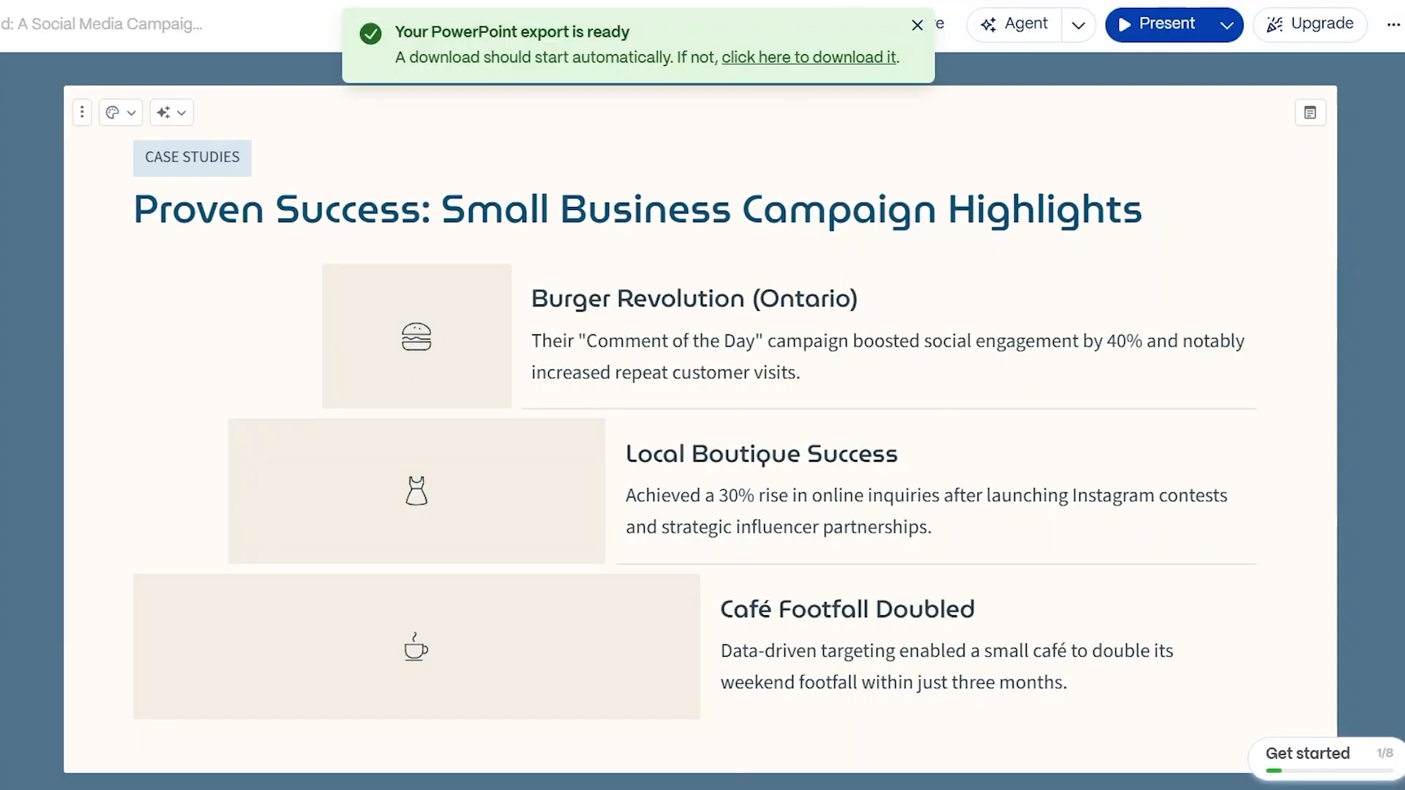
pyautogui.scroll(-3, 709, 439)
pyautogui.scroll(4, 708, 439)
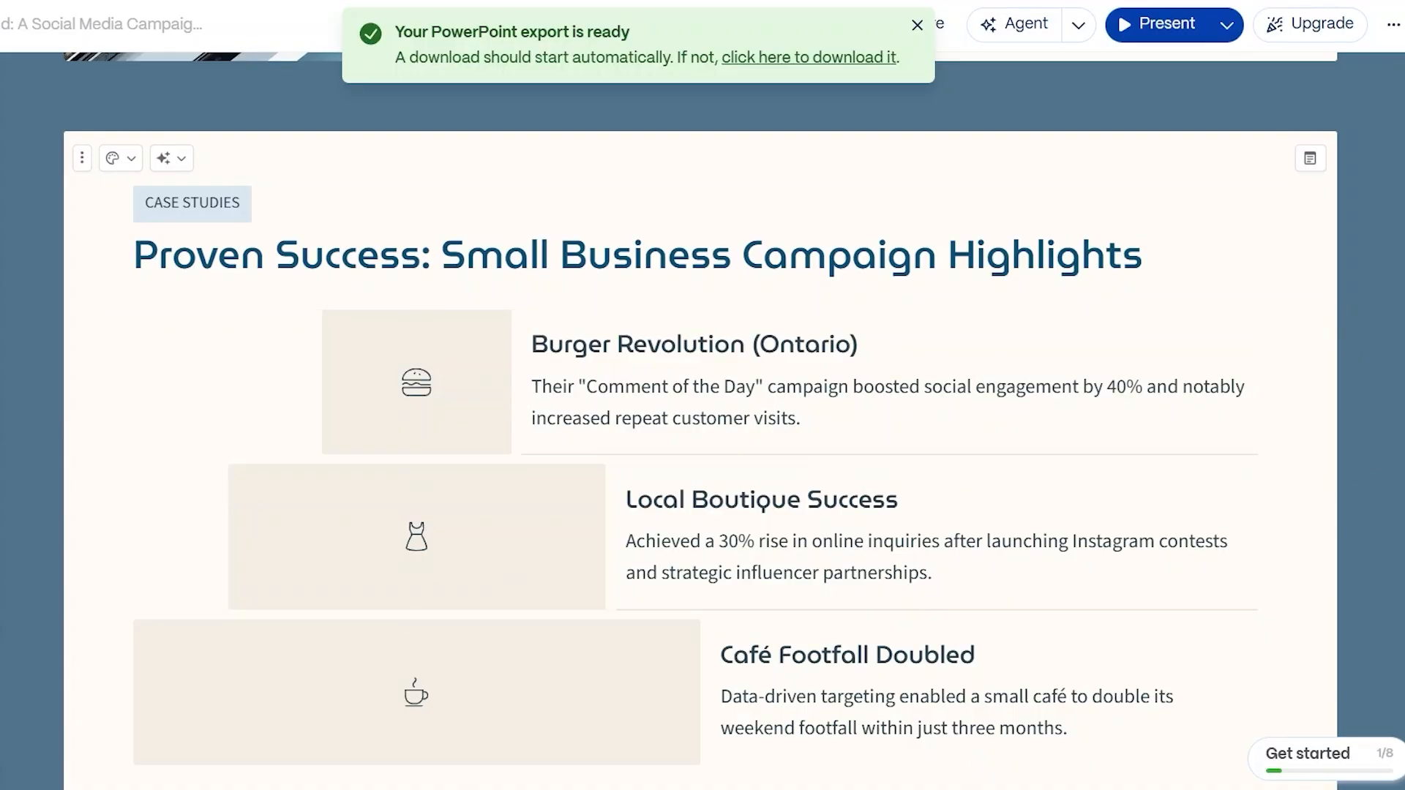
pyautogui.scroll(5, 703, 410)
pyautogui.scroll(15, 702, 410)
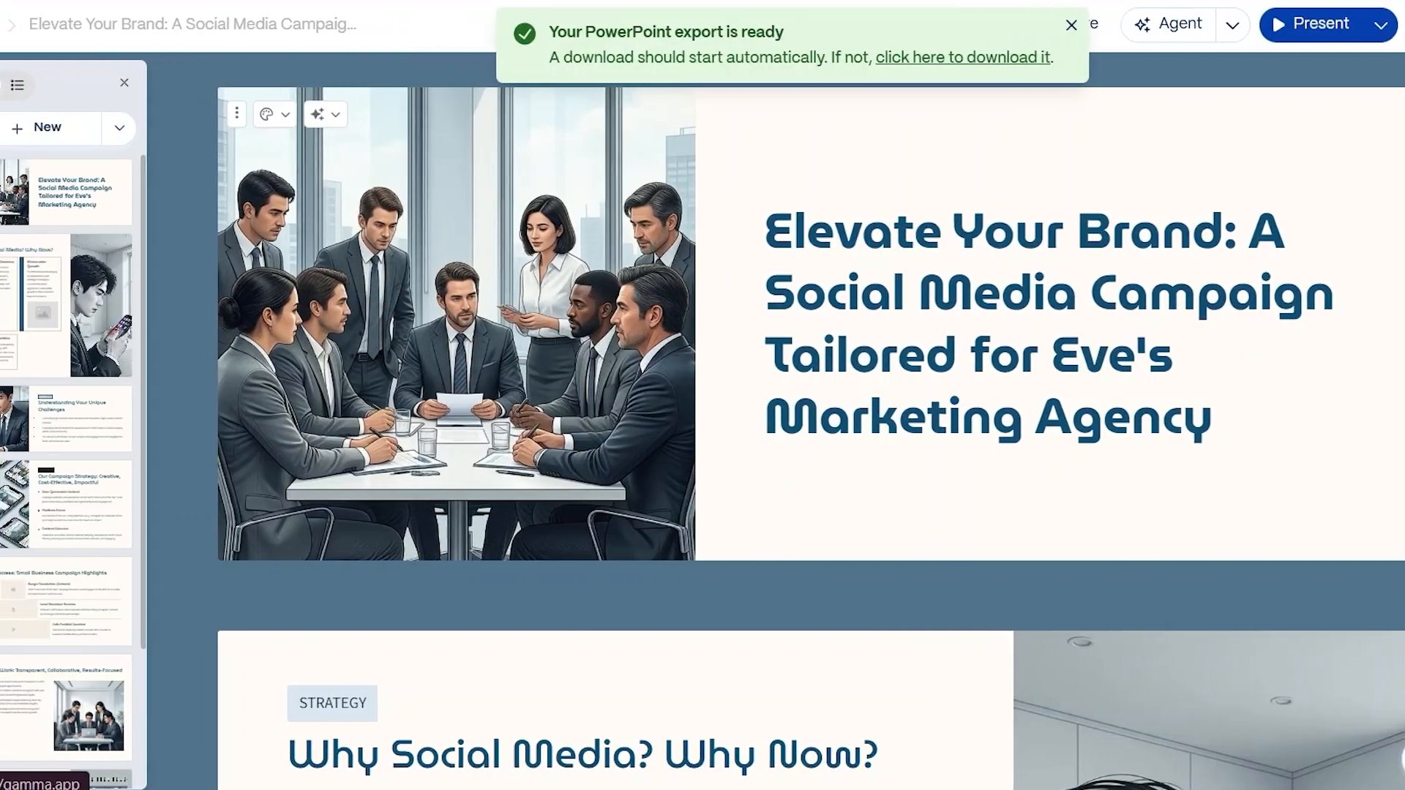
# Return to the workspace home, list the gammas created by you, and reopen the "Elevate Your Brand" presentation to look through its cards
pyautogui.click(22, 24)
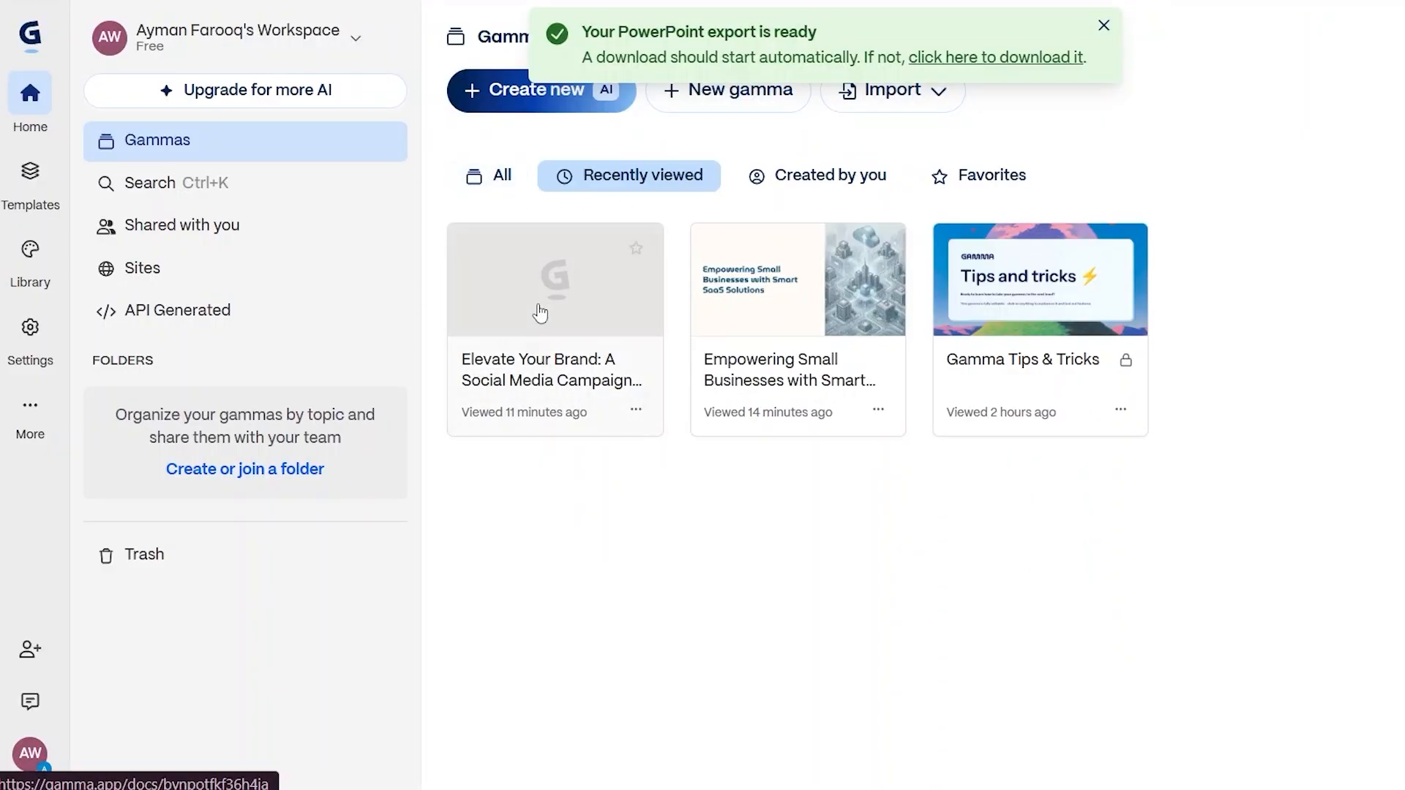
pyautogui.click(757, 183)
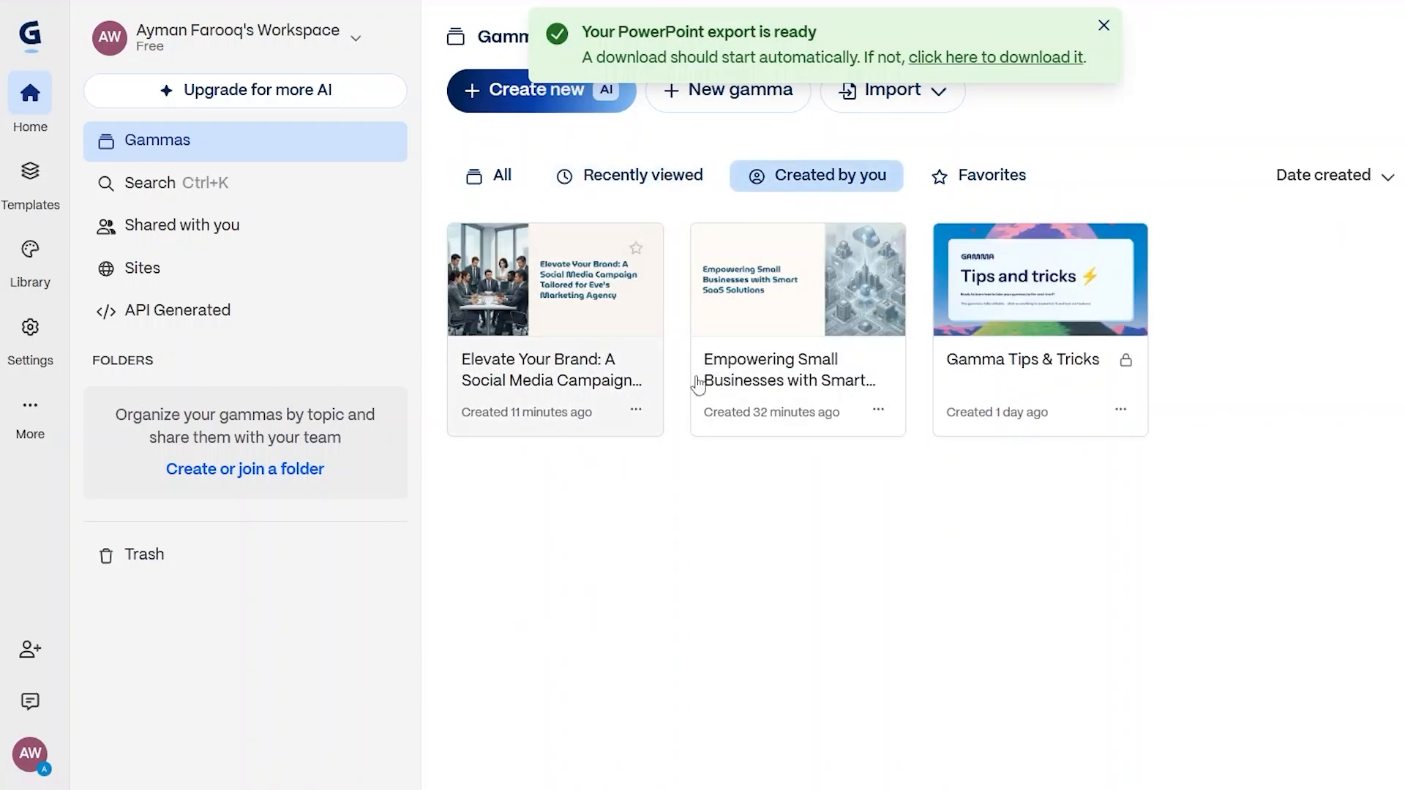
pyautogui.click(548, 414)
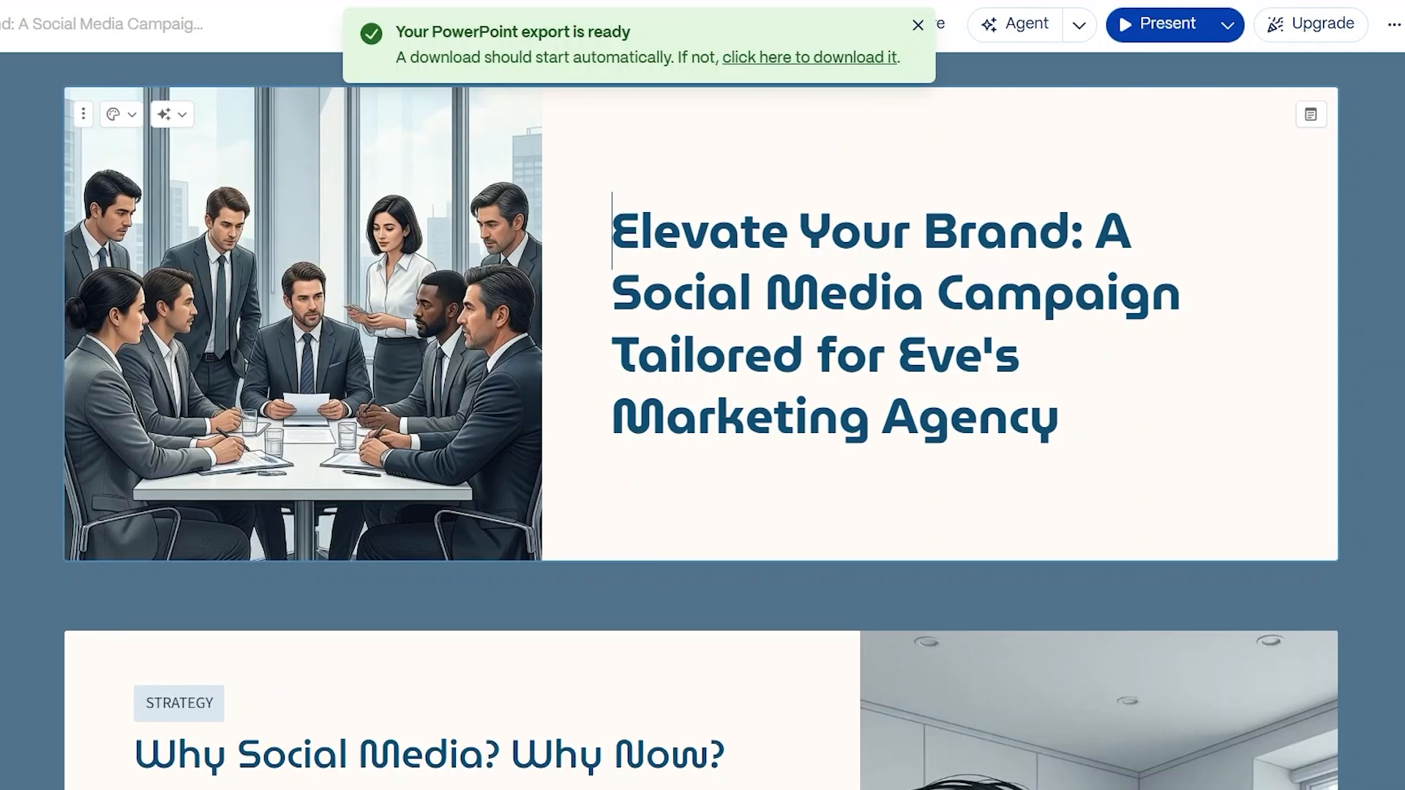
pyautogui.scroll(-10, 701, 421)
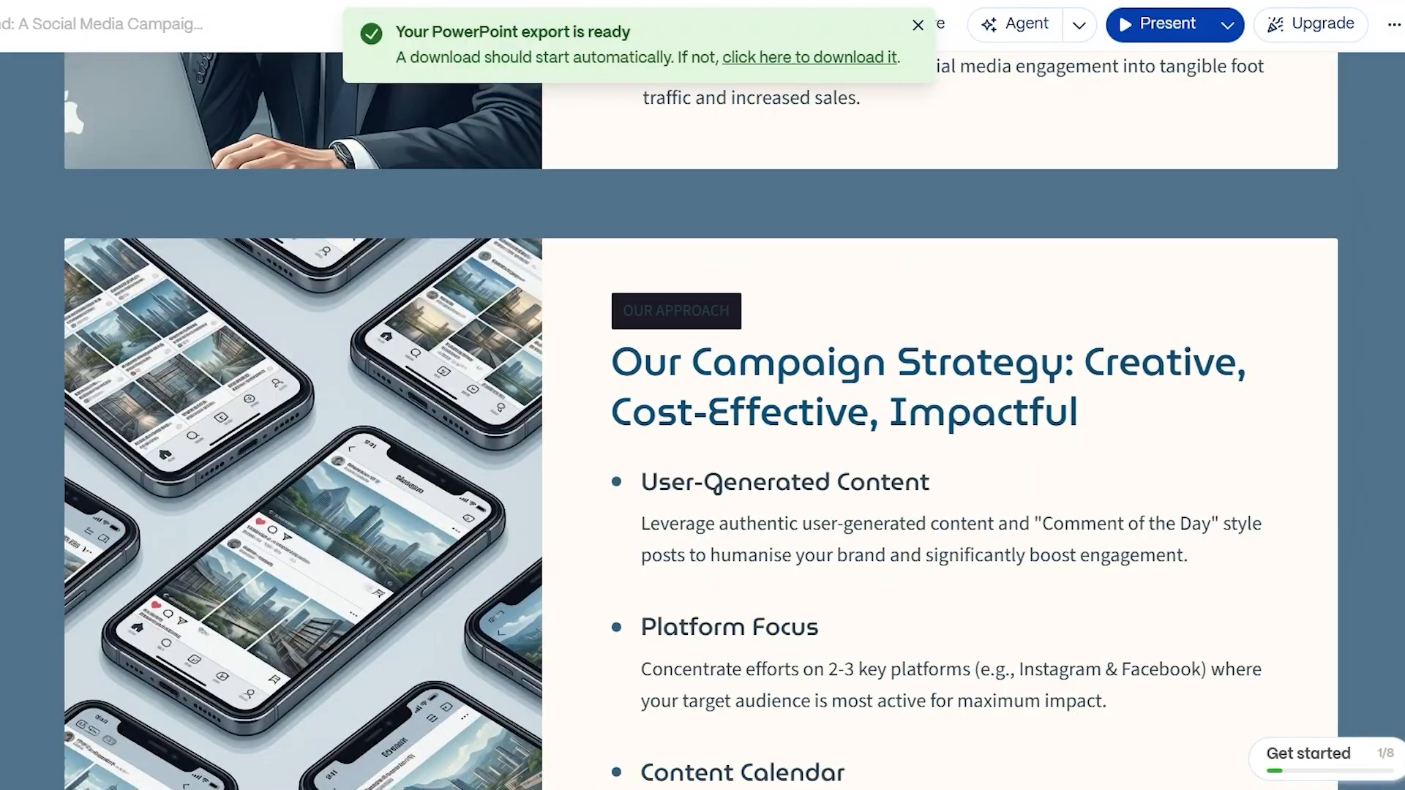